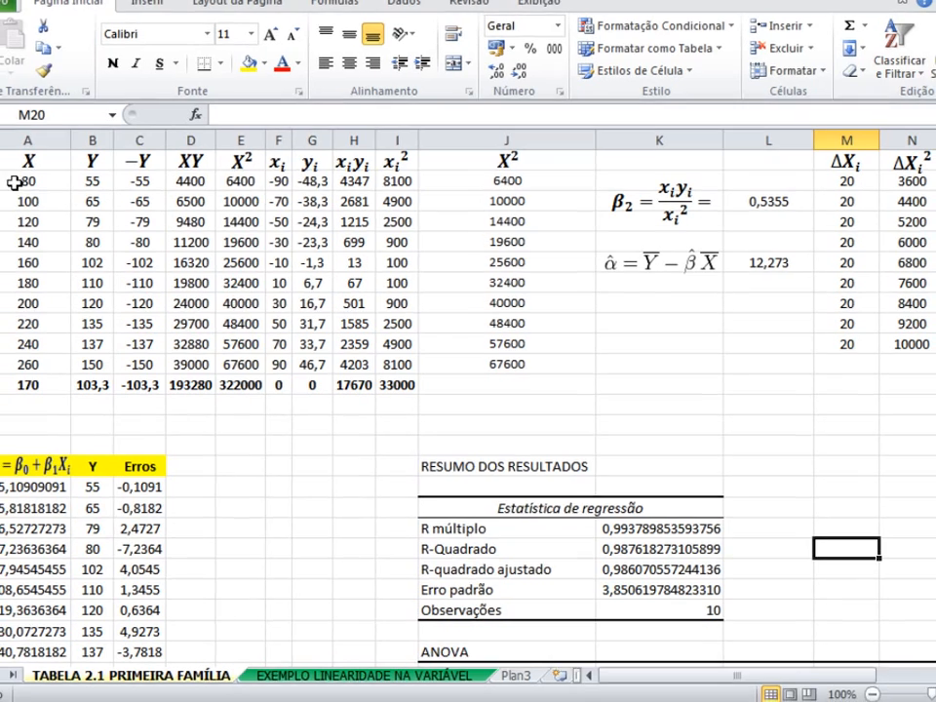
Step: Examine the X values and the computed product, deviation and square columns in the first-family data table
left_click(41, 180)
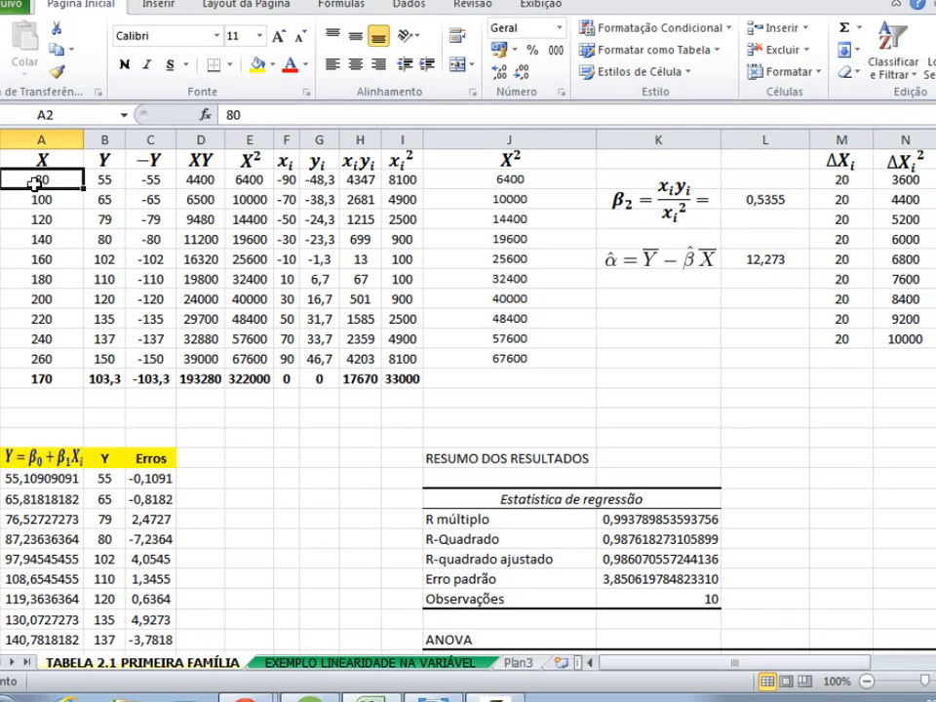
left_click(146, 199)
left_click(245, 199)
left_click(335, 199)
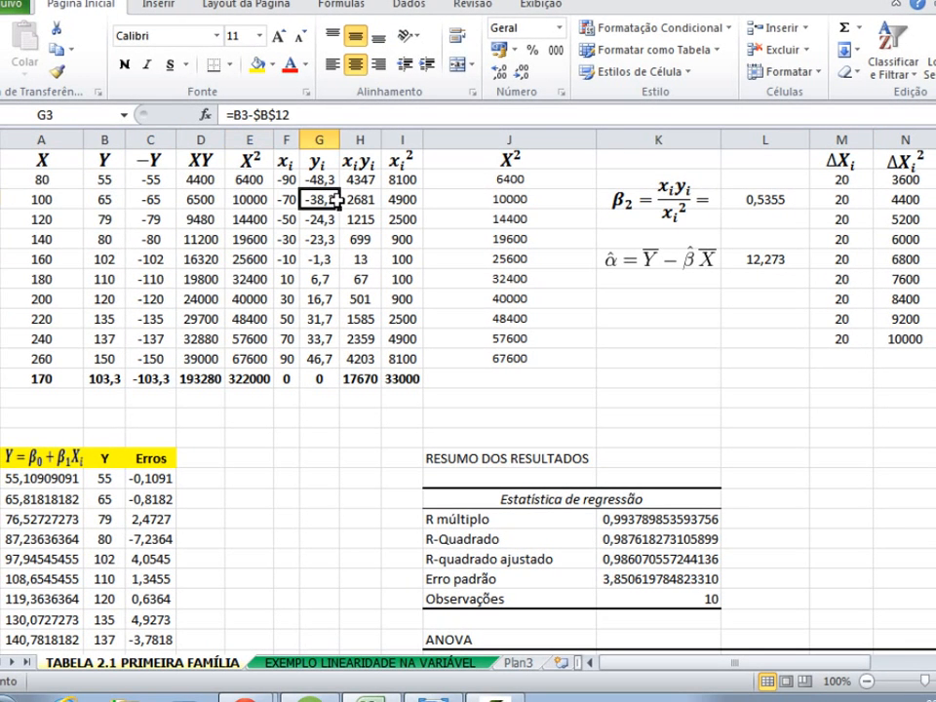
left_click(395, 218)
left_click(355, 260)
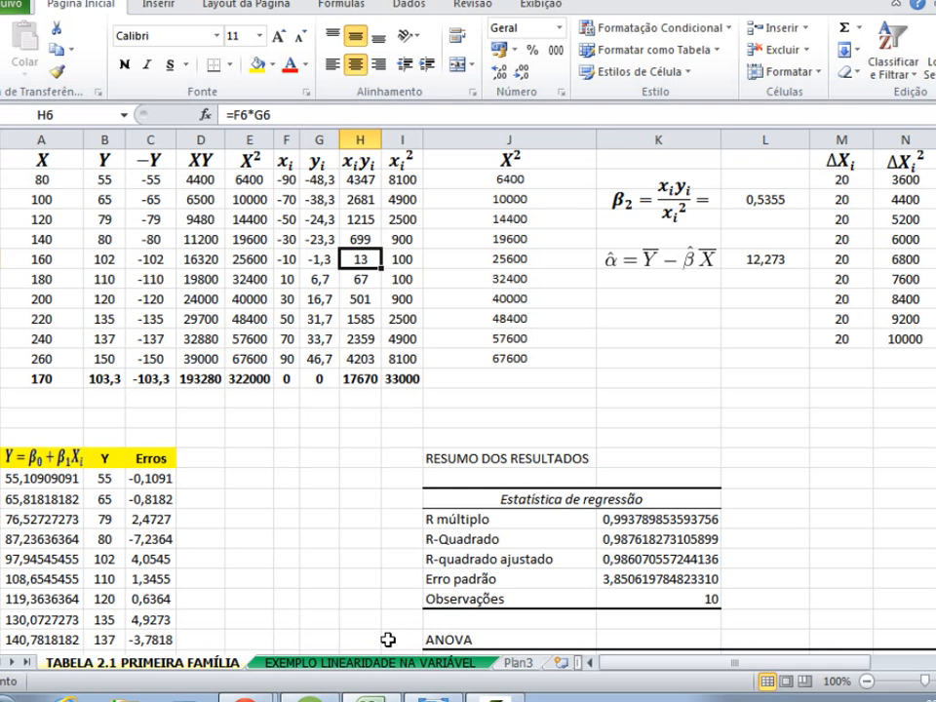
Step: Switch to the sheet EXEMPLO LINEARIDADE NA VARIÁVEL and examine the model equation E(Y/Xi) = β0 + β1Xi above the coefficients
left_click(405, 664)
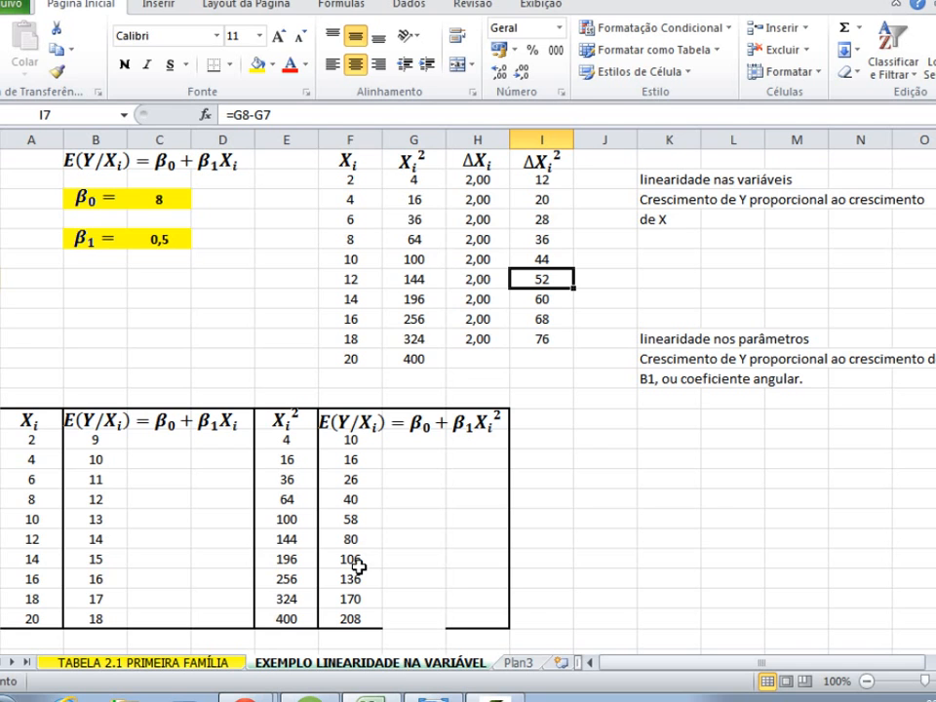
left_click(279, 224)
left_click(298, 171)
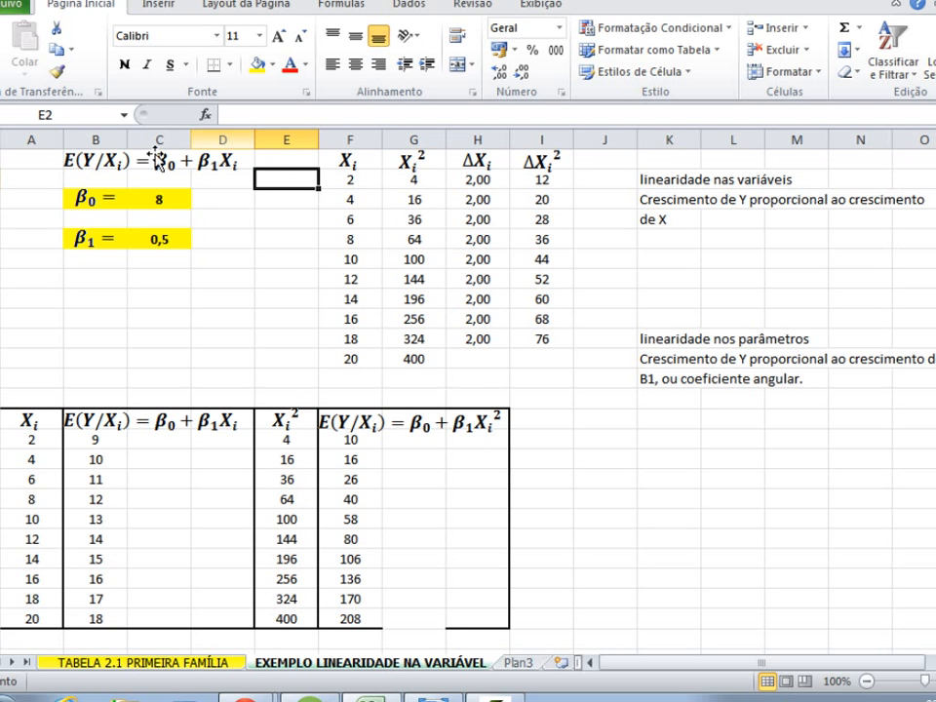
left_click(124, 162)
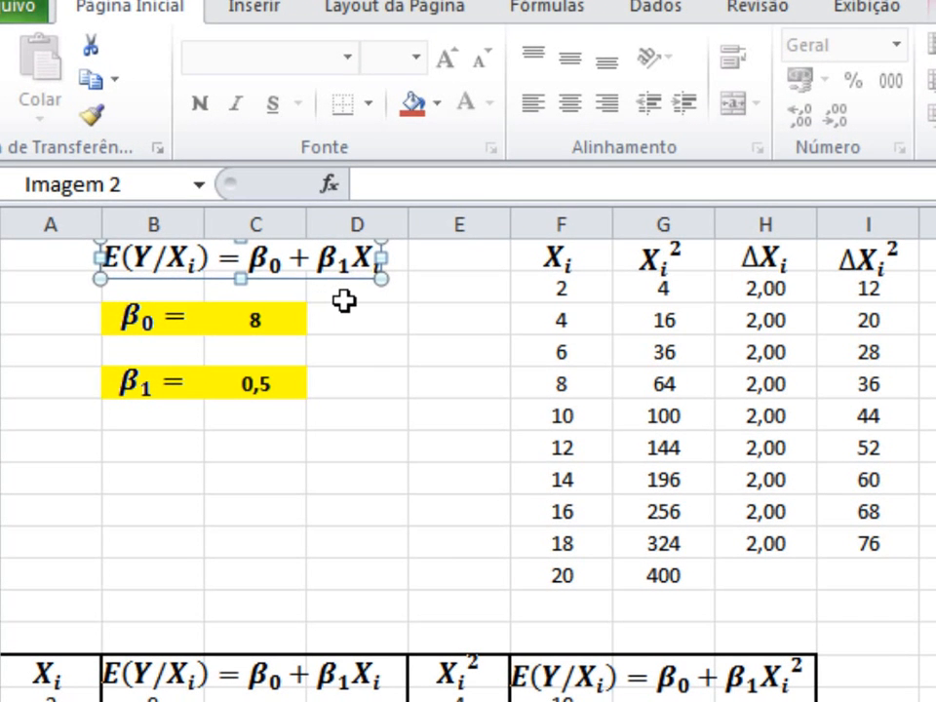
left_click(344, 300)
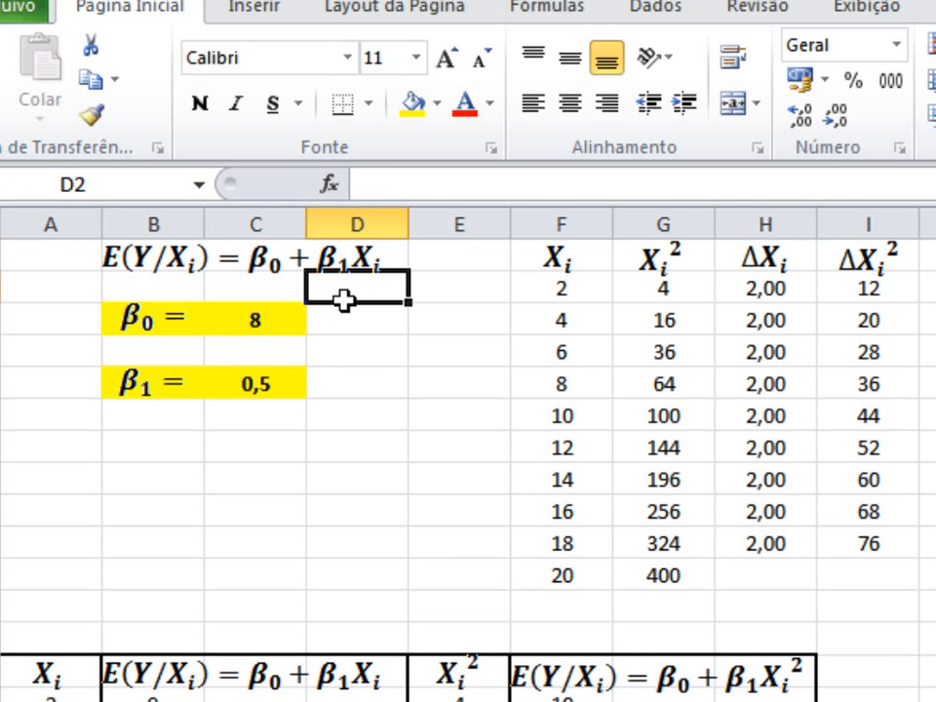
left_click(376, 351)
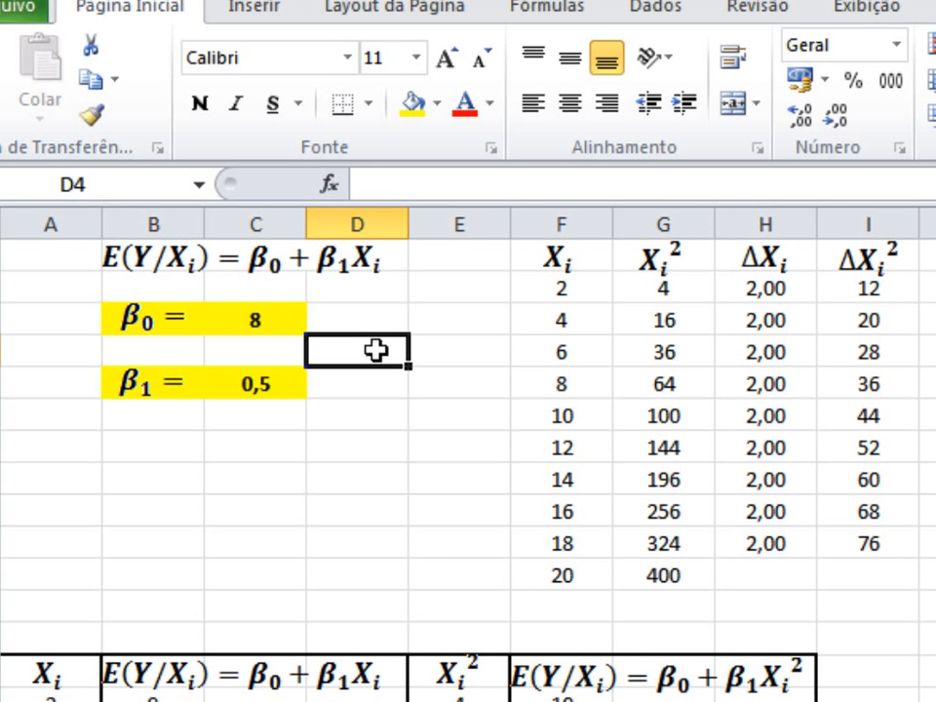
left_click(309, 262)
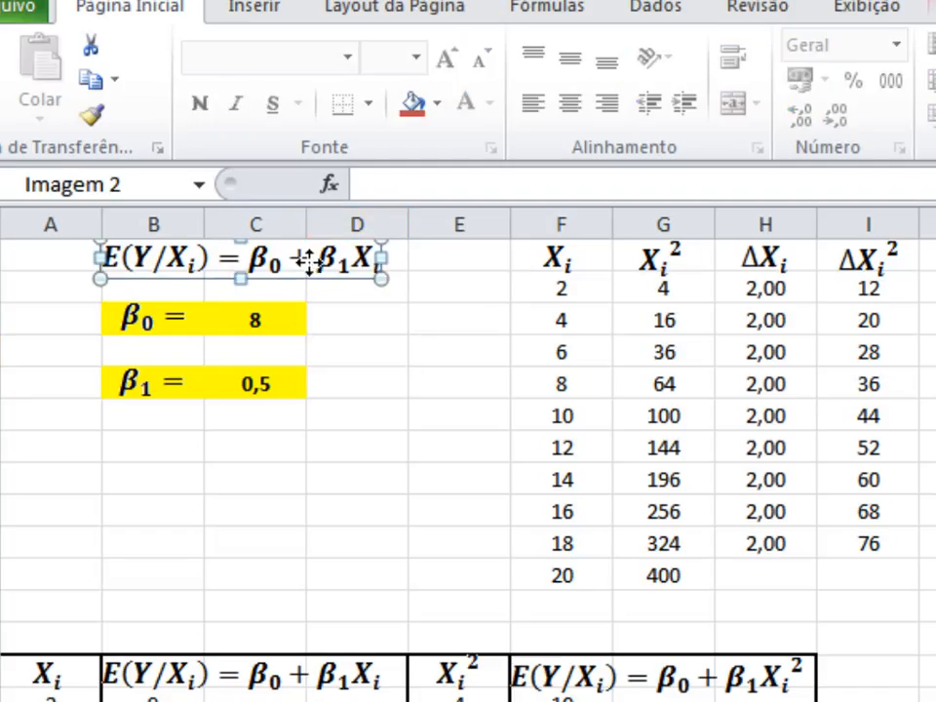
Step: Review the Xi values in F2:F11 and the coefficients β0 and β1 in cells C3 and C5
left_click(561, 288)
left_click(571, 318)
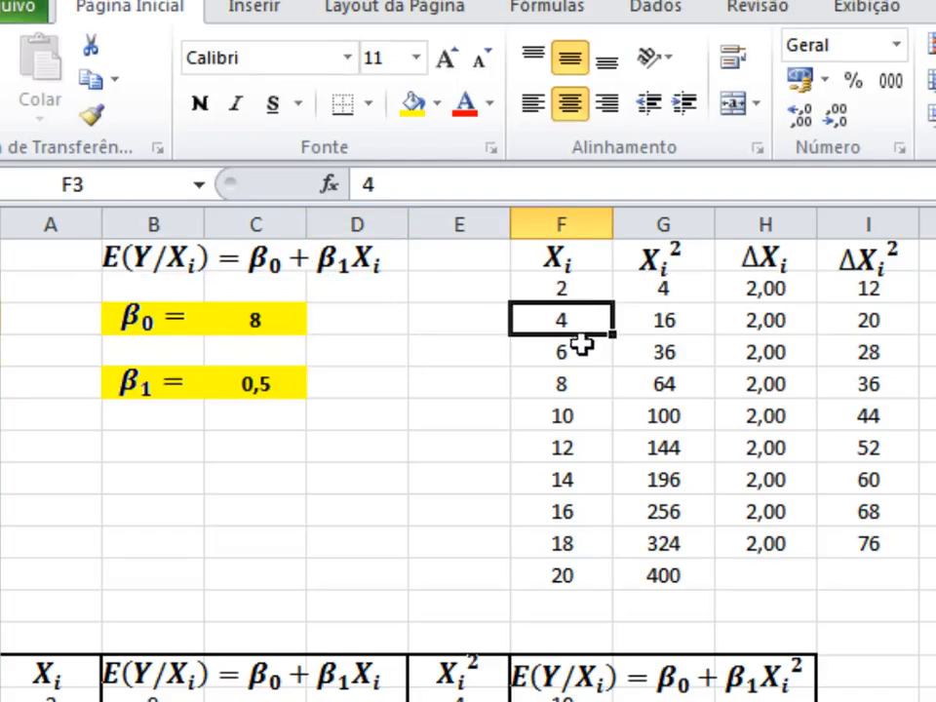
left_click(582, 345)
left_click(583, 375)
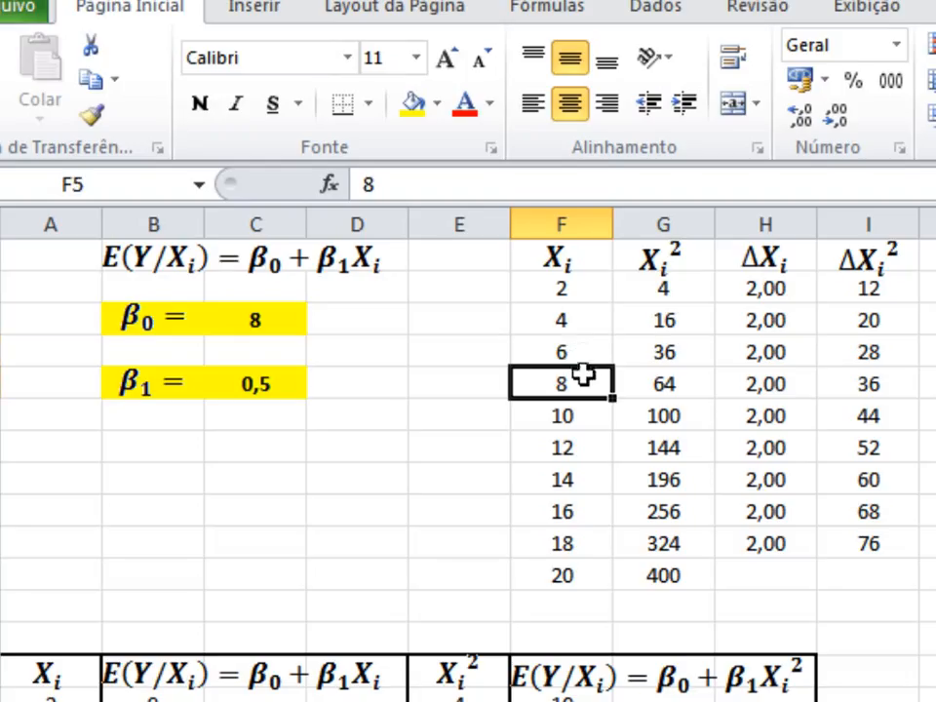
left_click(600, 286)
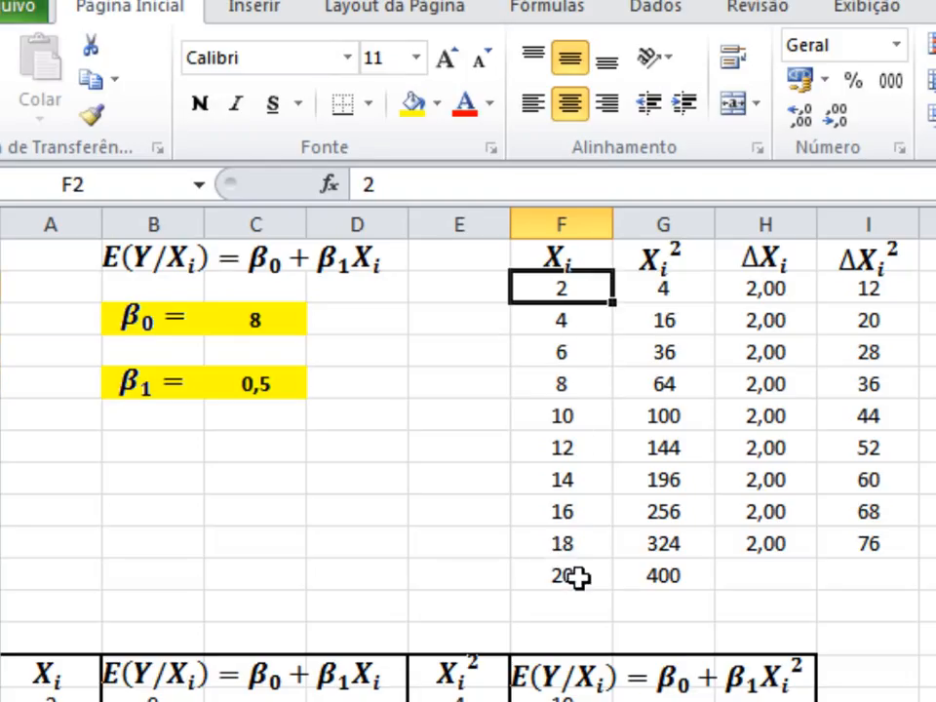
left_click(578, 577)
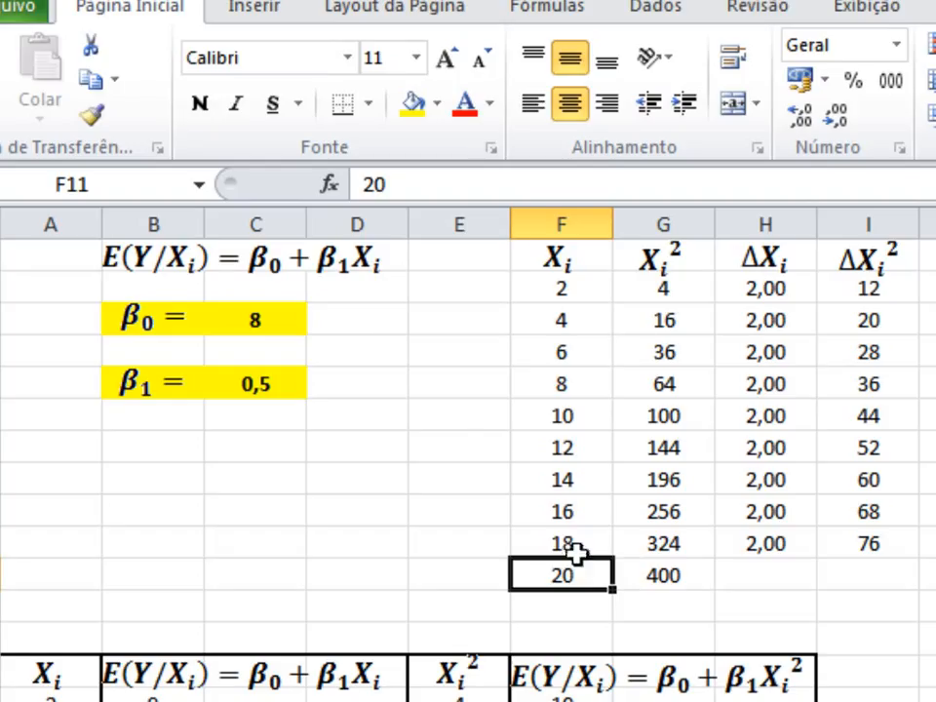
left_click(277, 328)
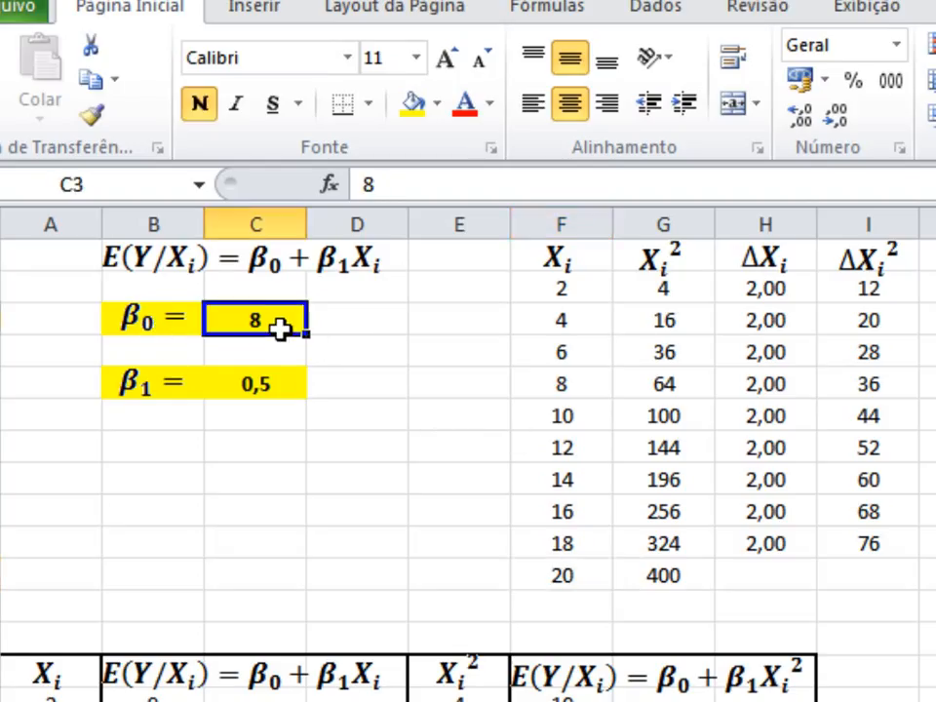
left_click(280, 385)
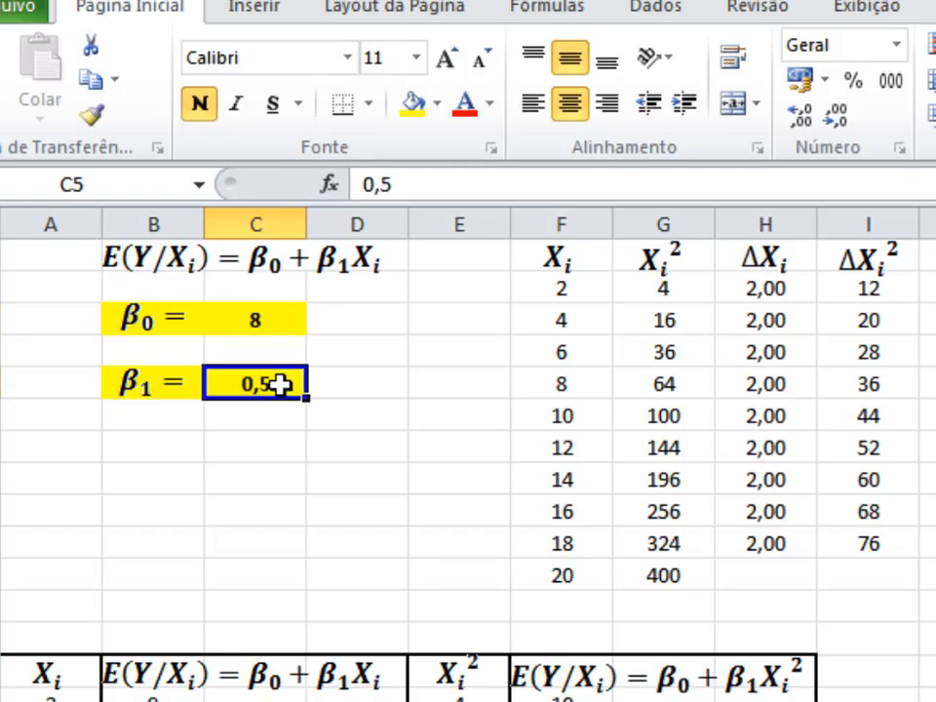
left_click(261, 312)
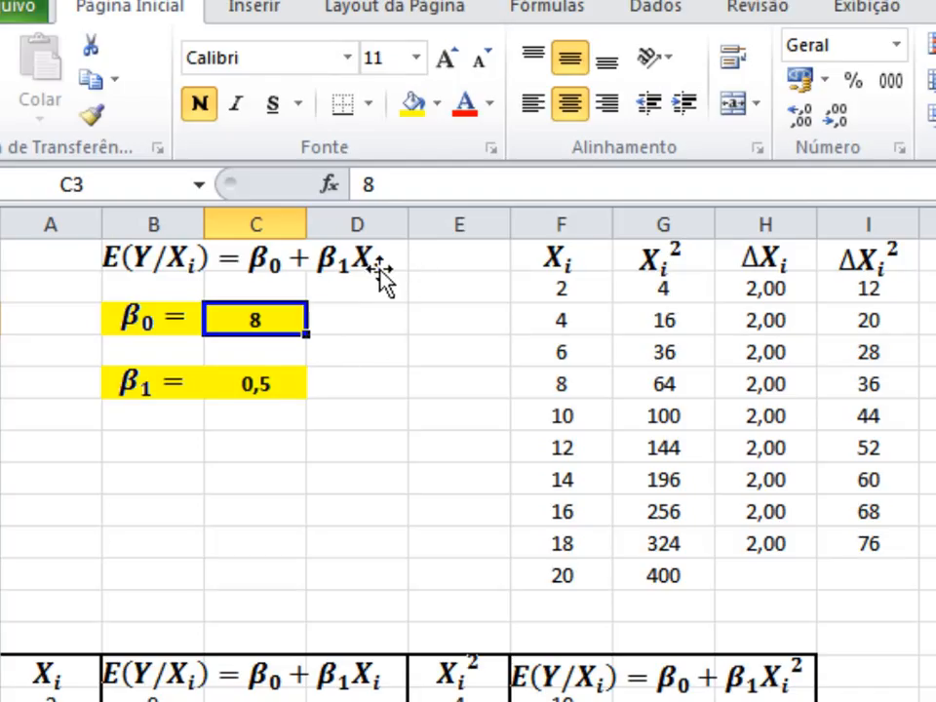
left_click(260, 384)
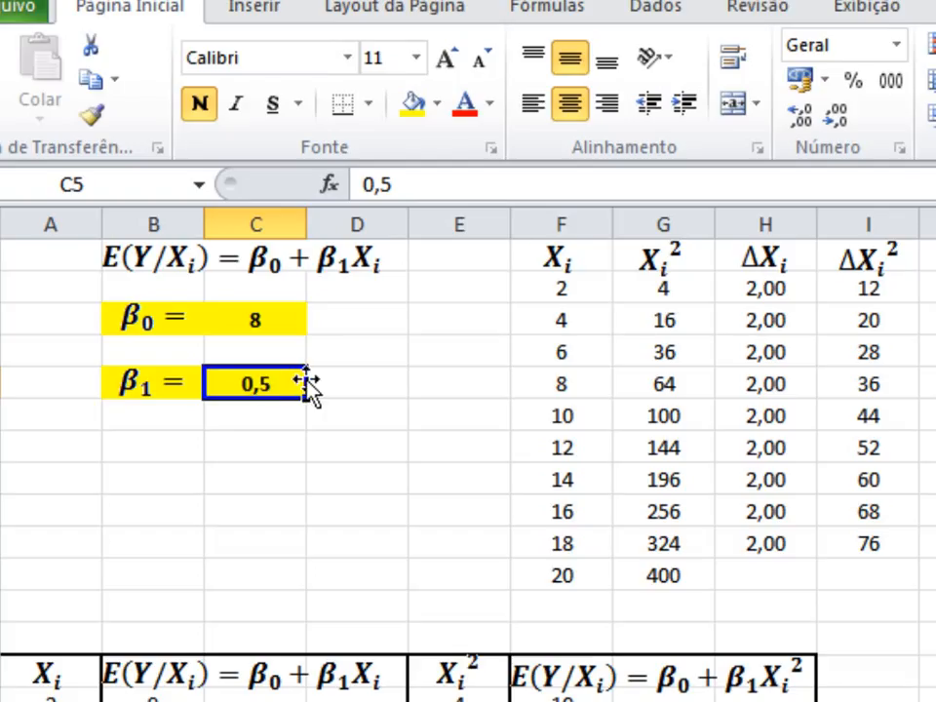
Step: Compare the Xi values in column F with the squared-value formulas under the Xi² heading in column G
left_click(571, 298)
left_click(571, 324)
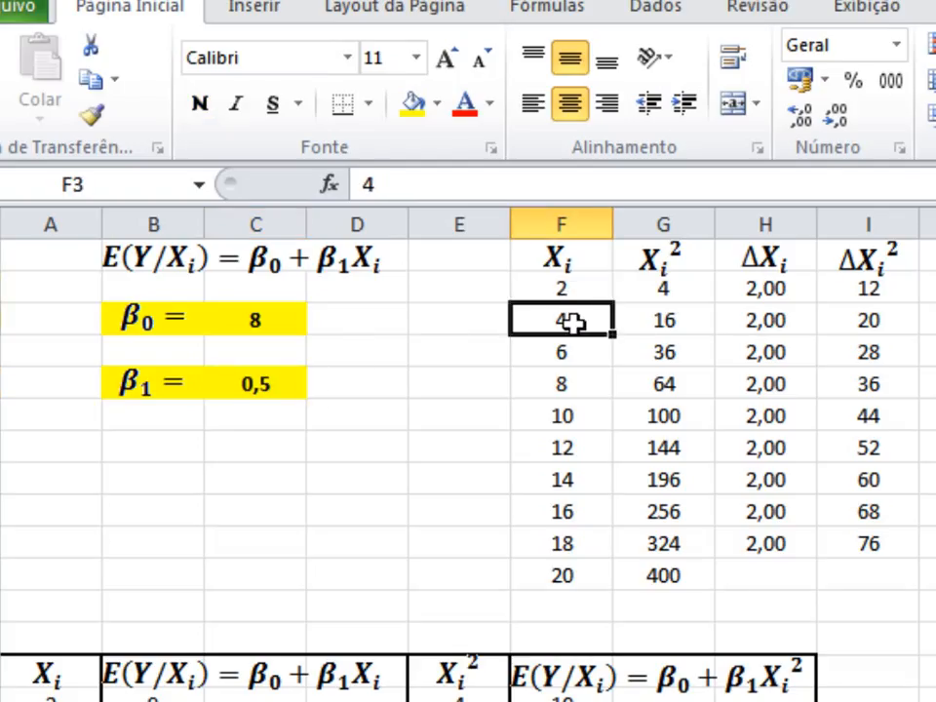
left_click(669, 271)
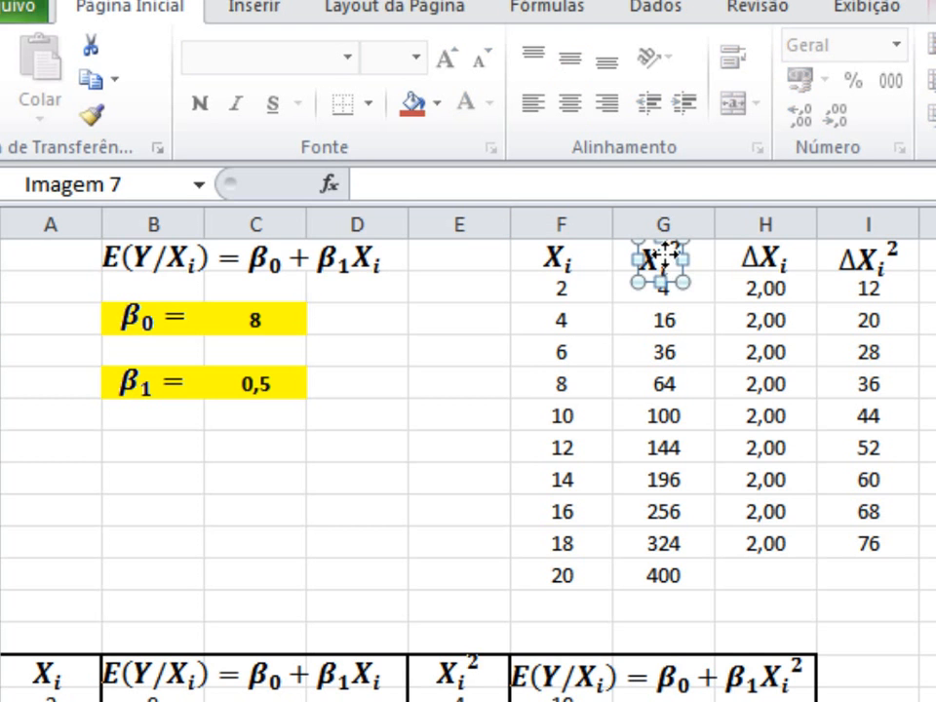
left_click(665, 320)
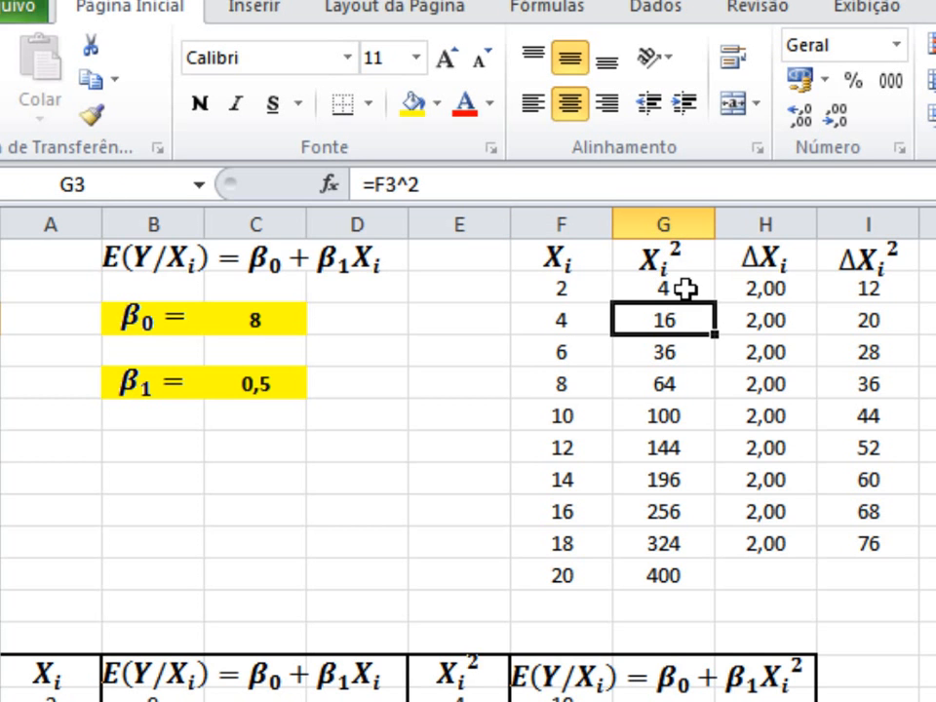
left_click(687, 288)
left_click(682, 327)
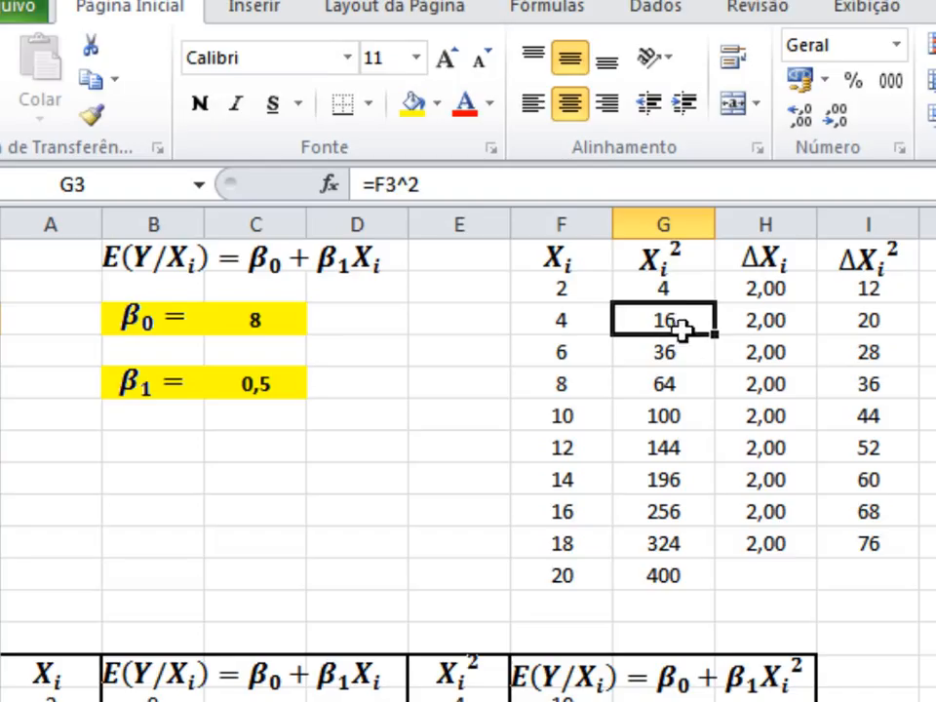
left_click(680, 341)
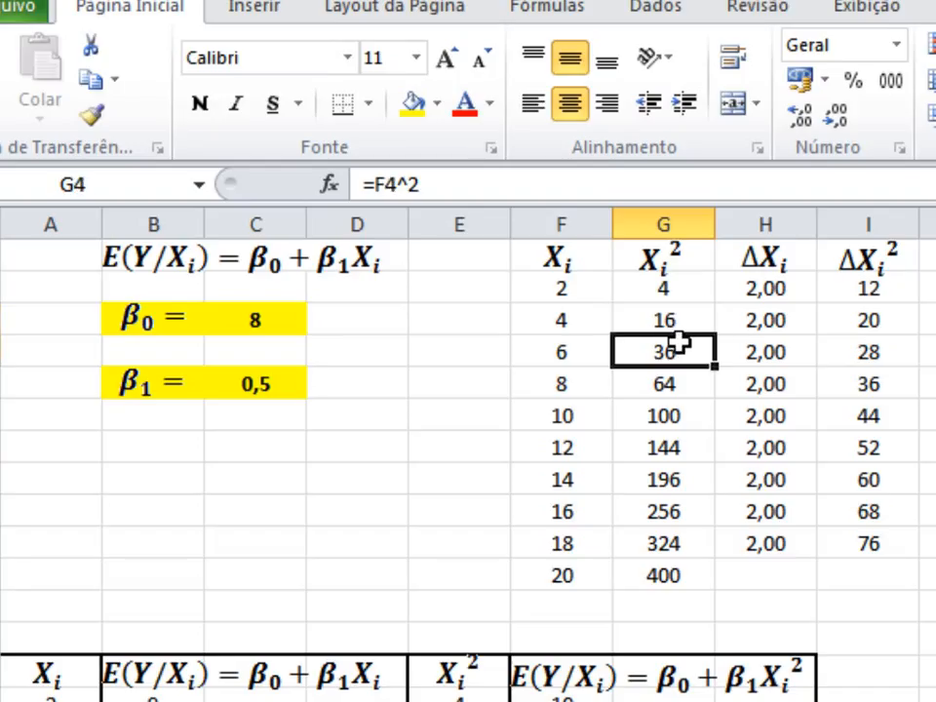
left_click(570, 330)
left_click(569, 372)
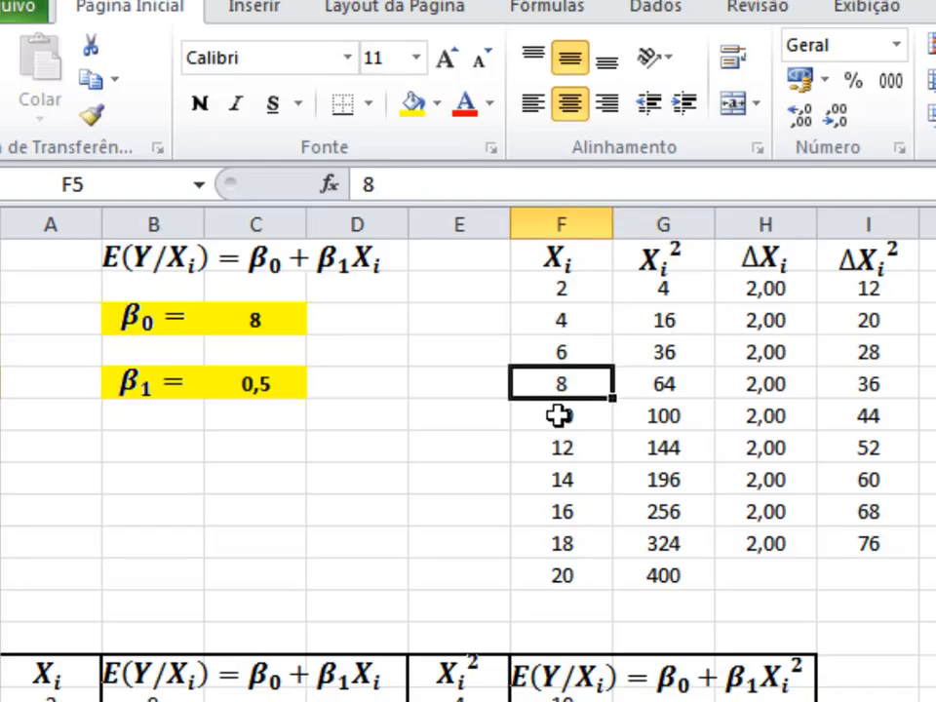
left_click(557, 415)
left_click(587, 324)
left_click(581, 408)
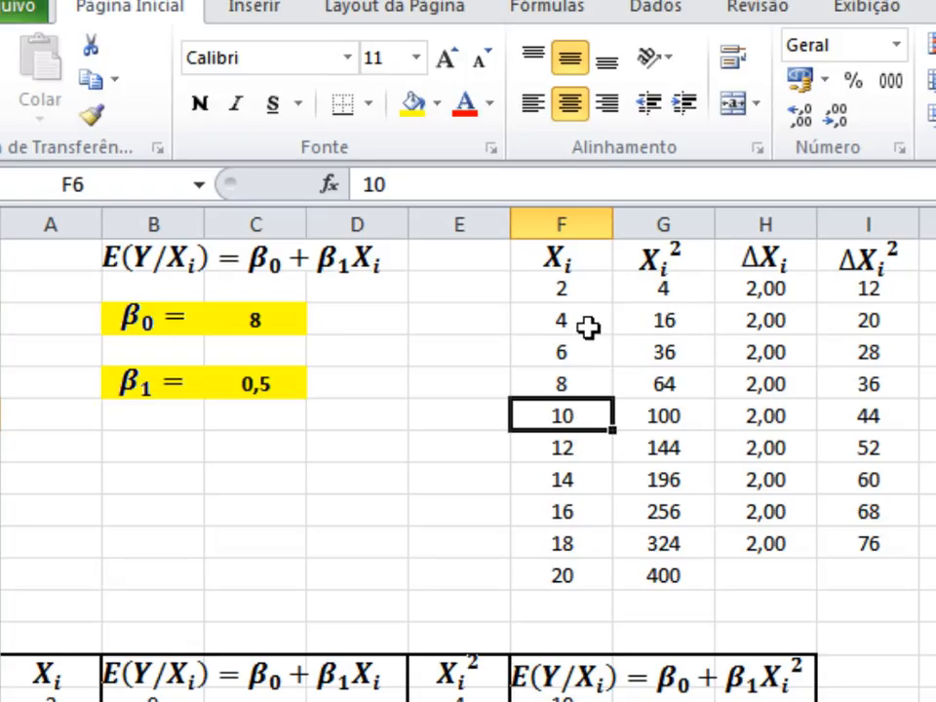
left_click(683, 320)
left_click(680, 355)
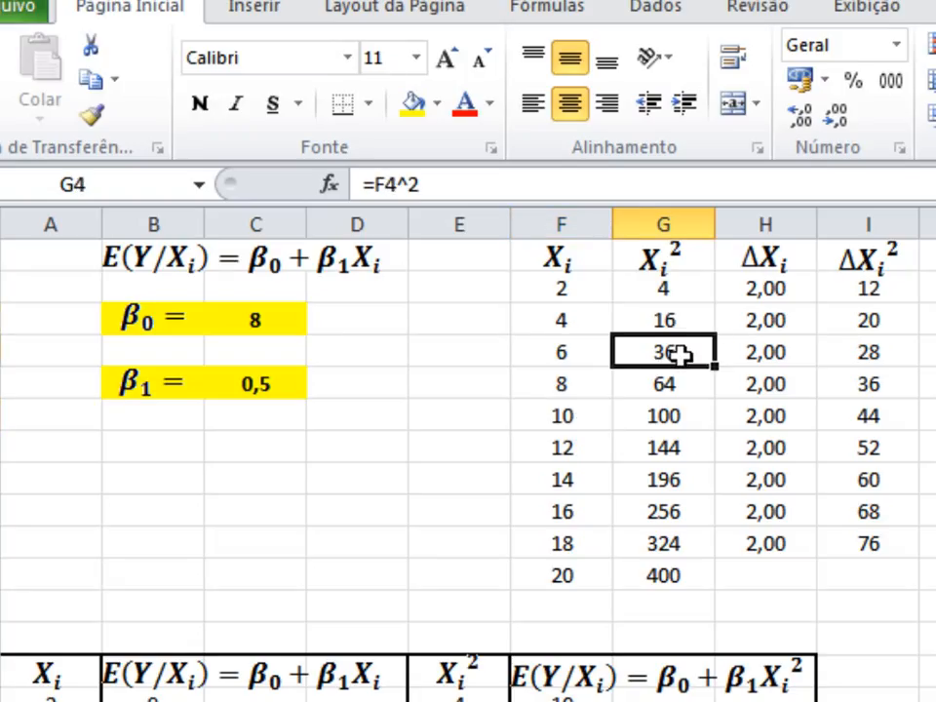
left_click(679, 256)
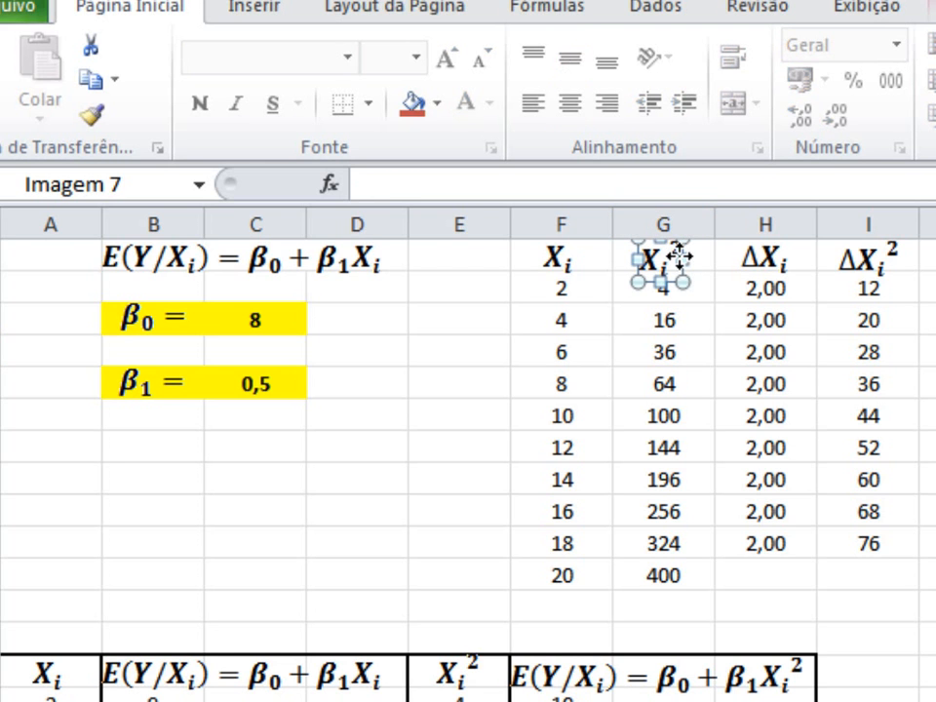
left_click(666, 359)
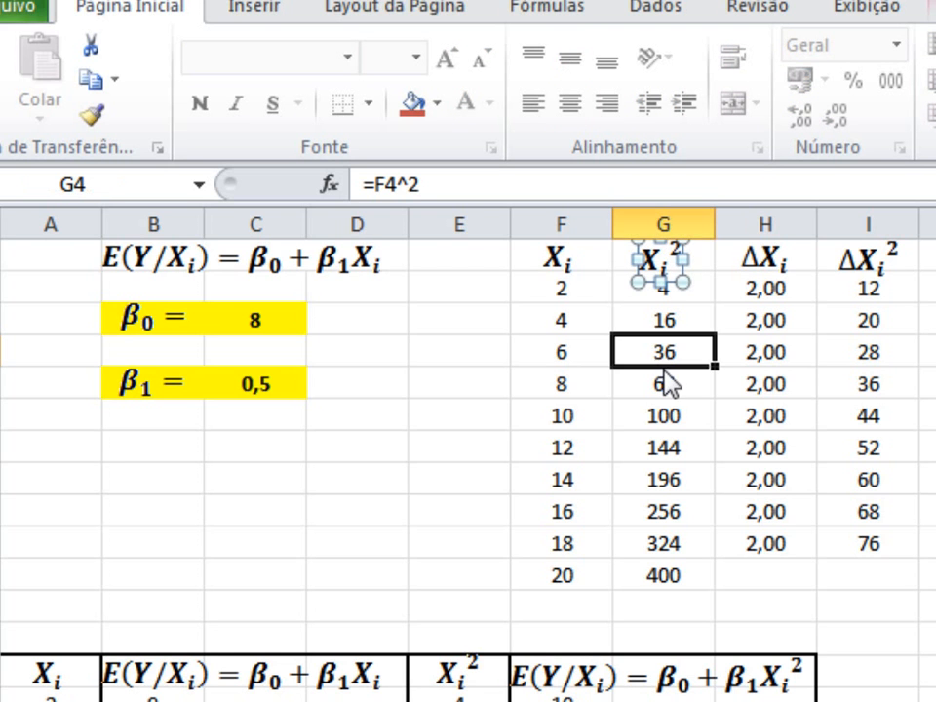
Step: Inspect the difference formulas in the ΔXi and ΔXi² columns, from H2 across and down to I8
left_click(763, 276)
left_click(848, 261)
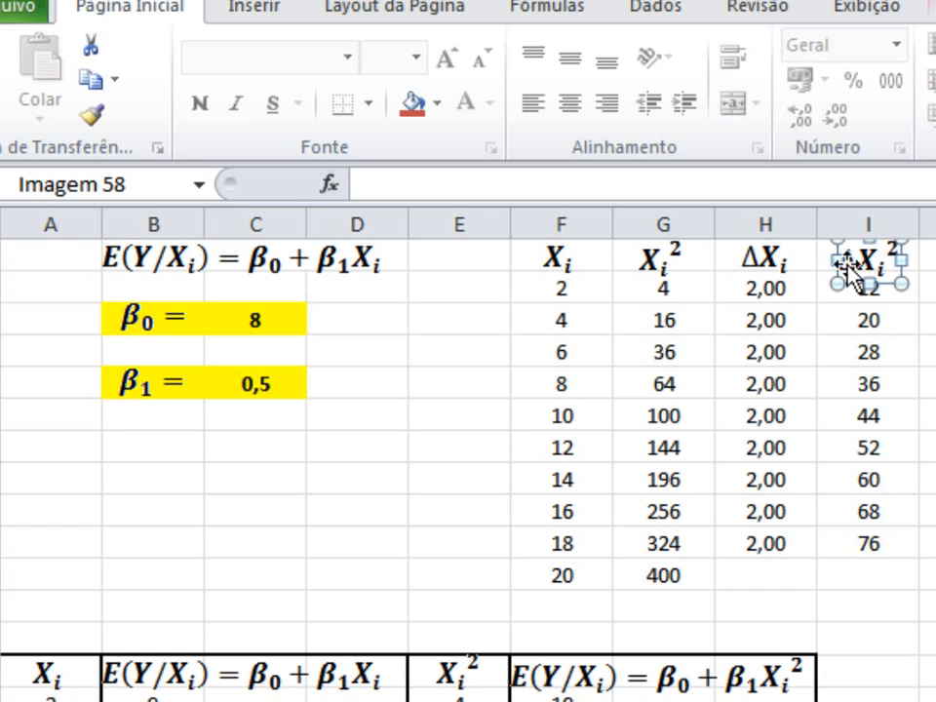
left_click(768, 290)
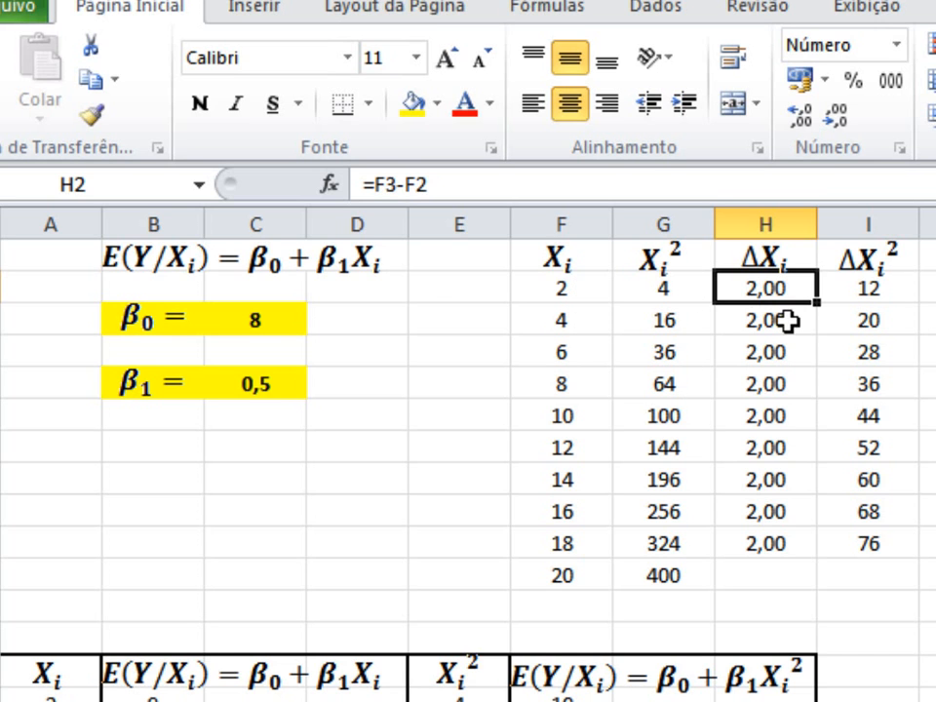
left_click(898, 297)
left_click(893, 341)
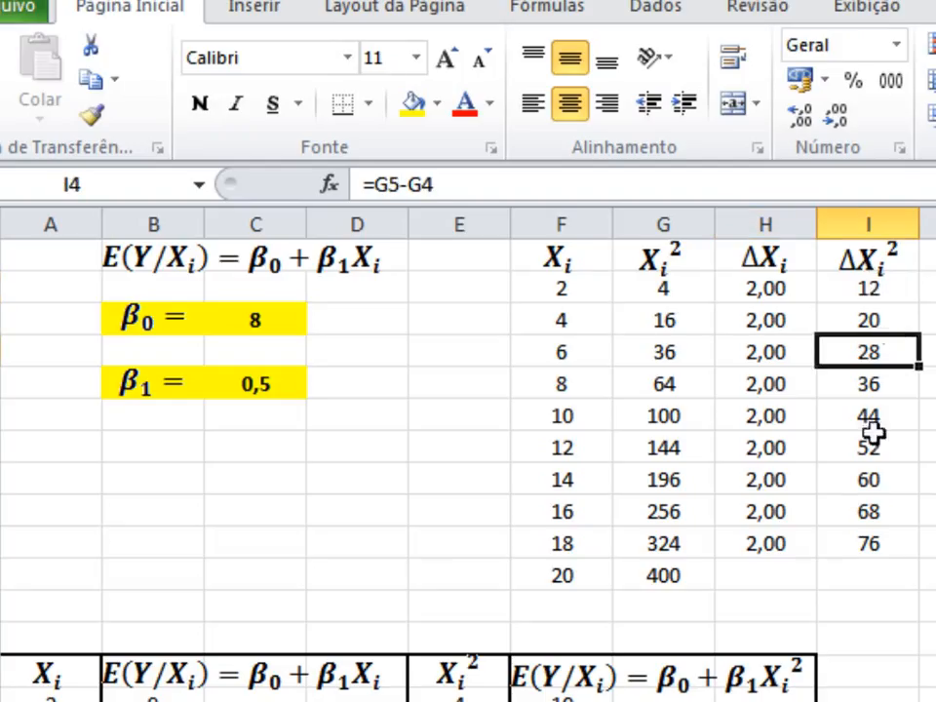
left_click(864, 480)
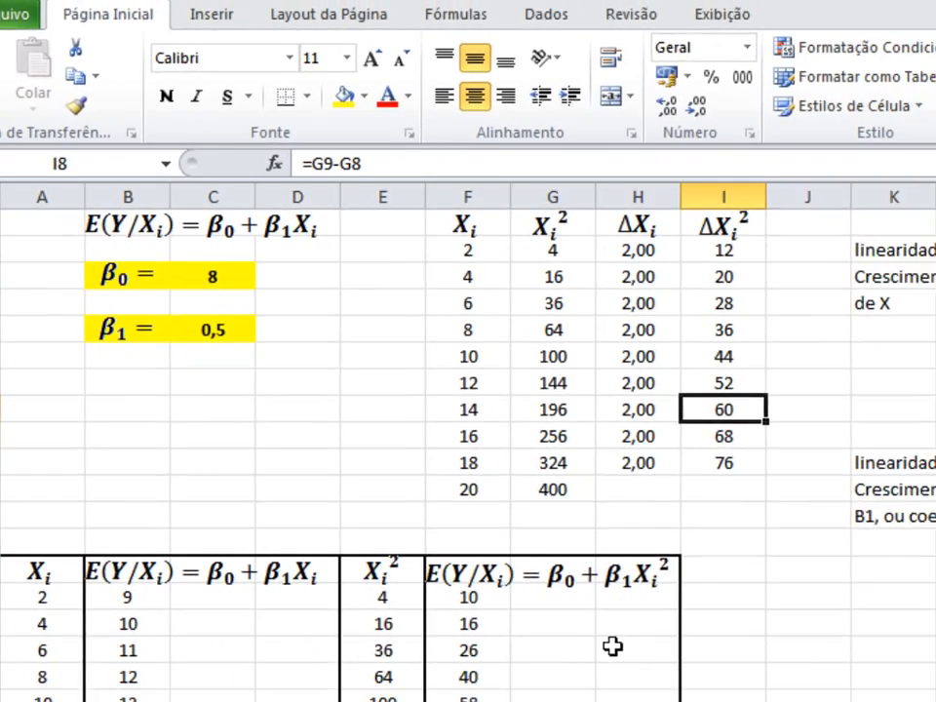
Step: Review the Xi values in column A of the lower table, from A15 down to A21
left_click(481, 521)
left_click(398, 503)
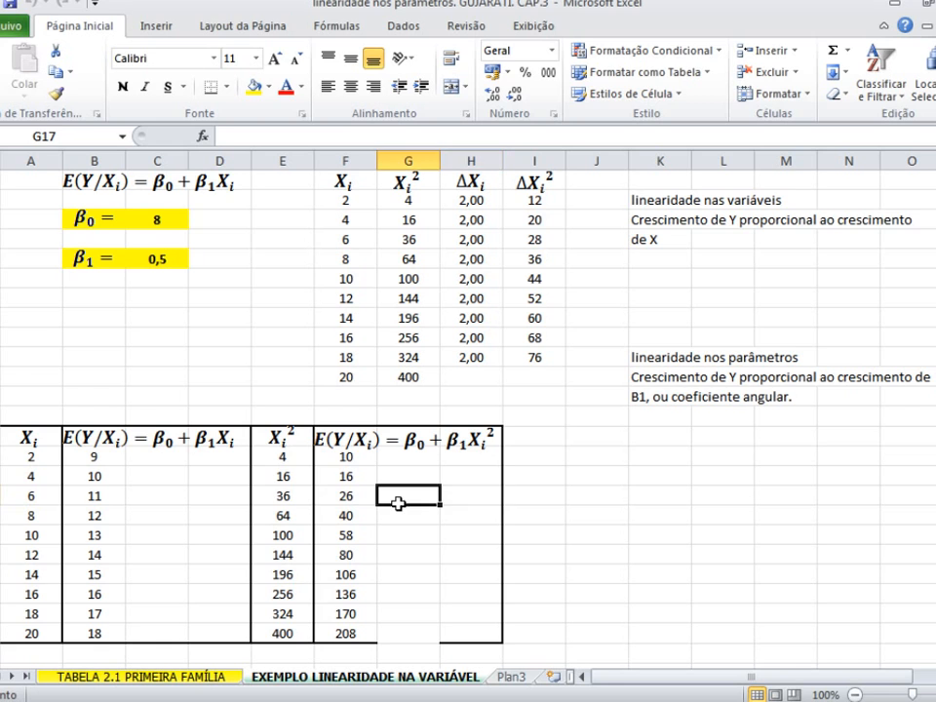
left_click(298, 496)
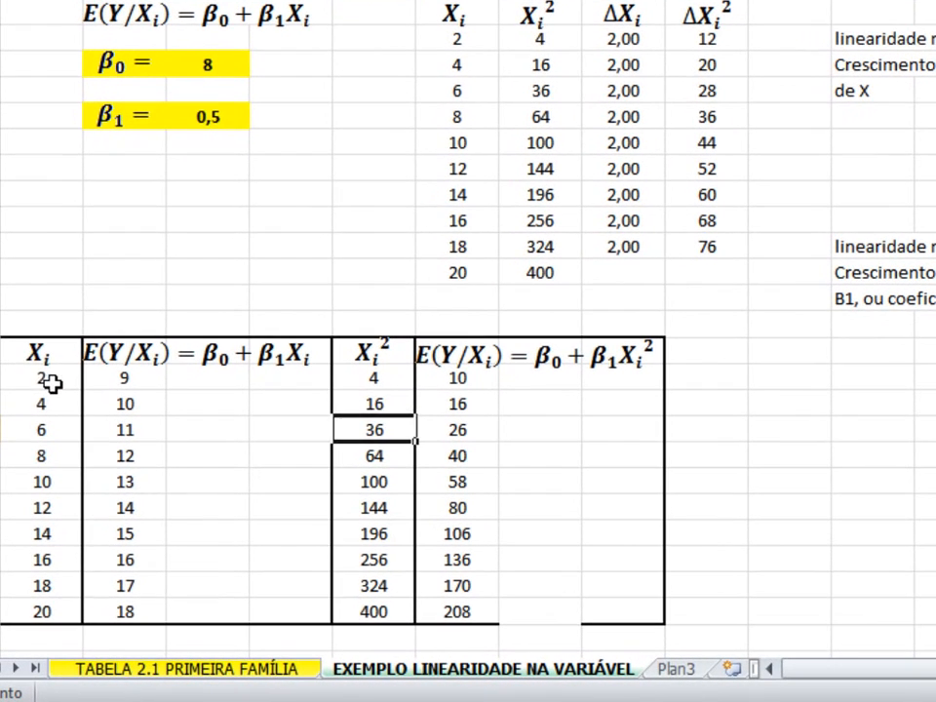
left_click(50, 383)
left_click(46, 404)
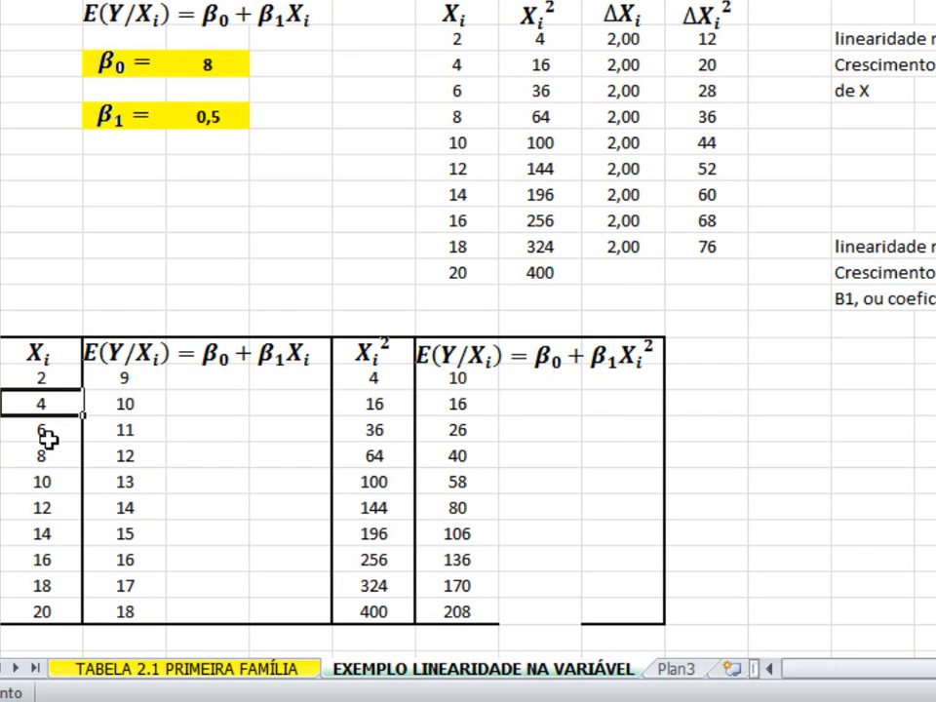
left_click(47, 437)
left_click(46, 458)
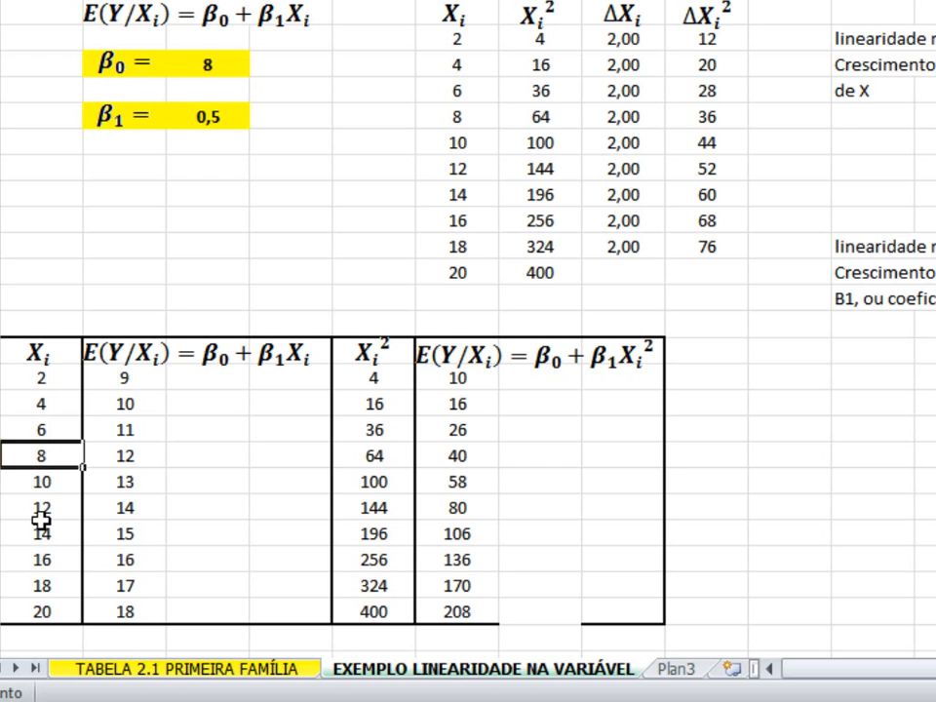
left_click(42, 531)
Step: Read the expected Y values of the linear model one by one in cells B15 to B20
left_click(138, 378)
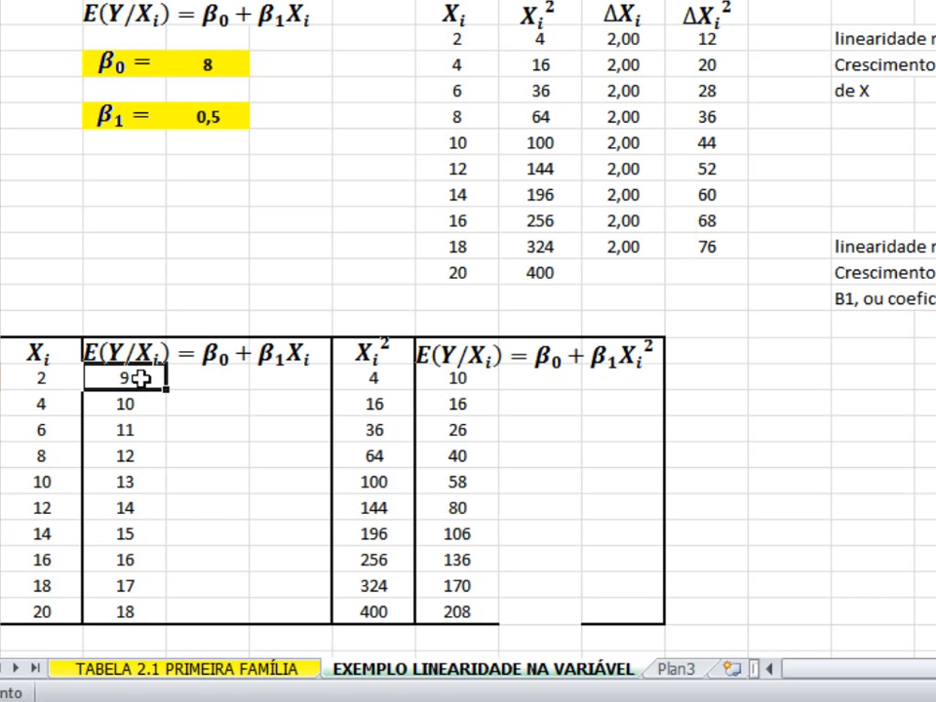
left_click(137, 399)
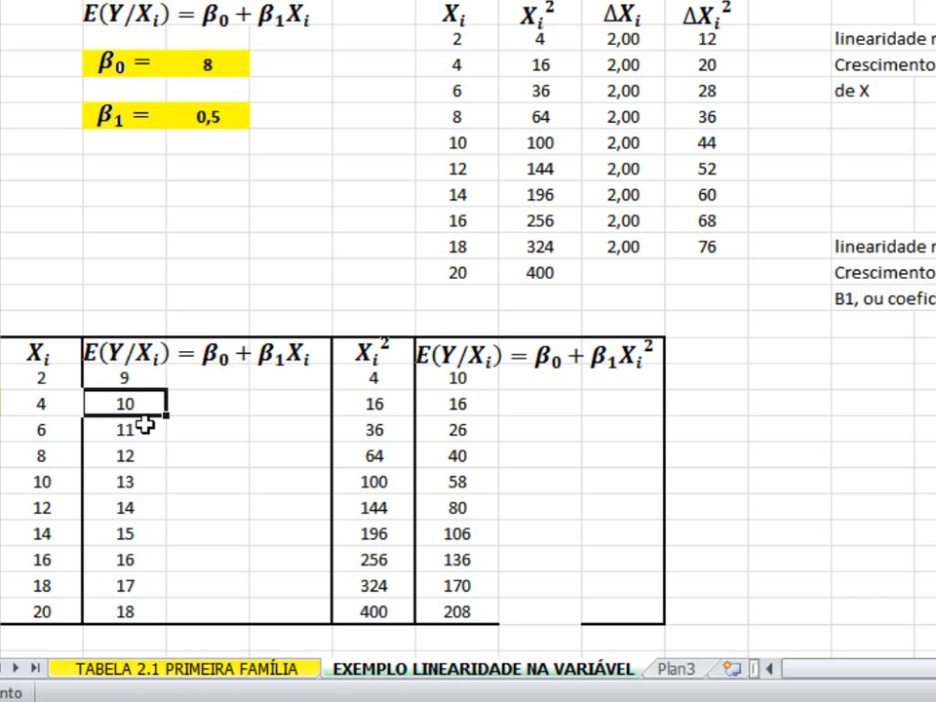
left_click(142, 427)
left_click(146, 454)
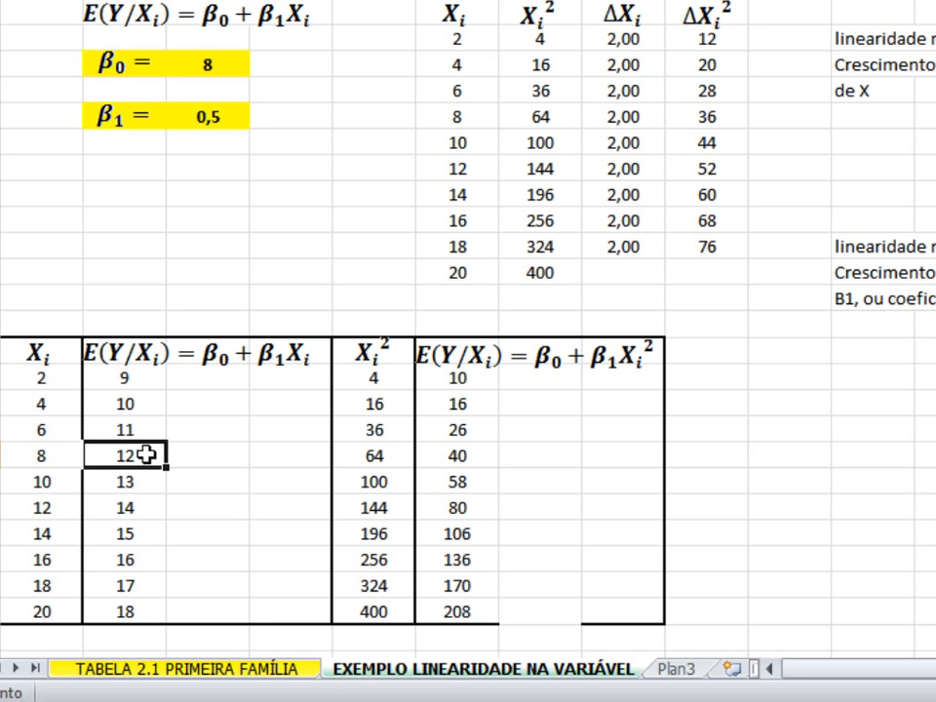
left_click(142, 479)
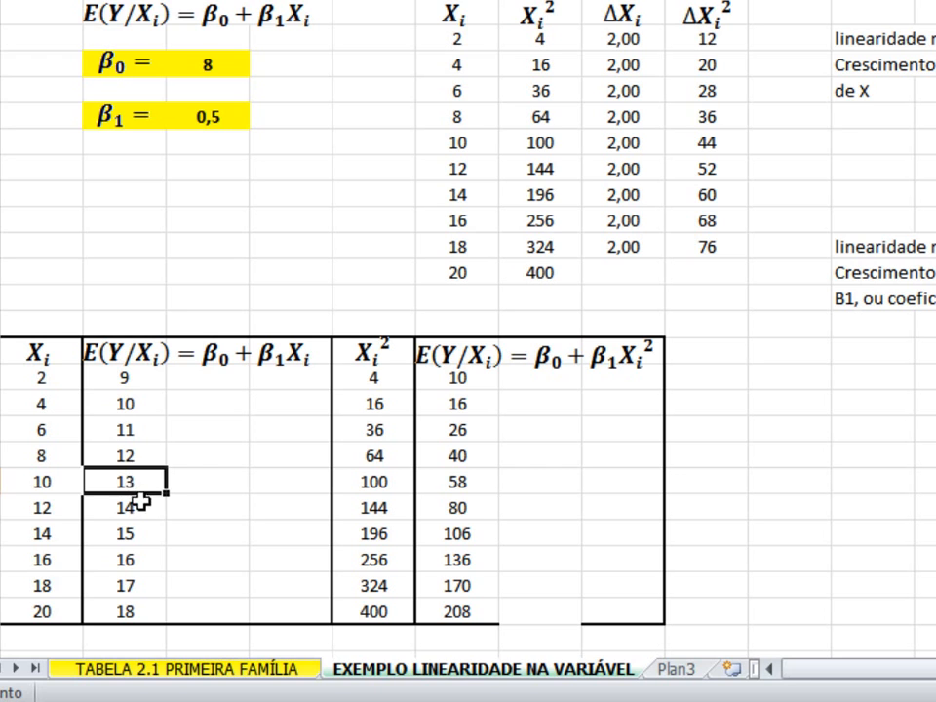
left_click(141, 504)
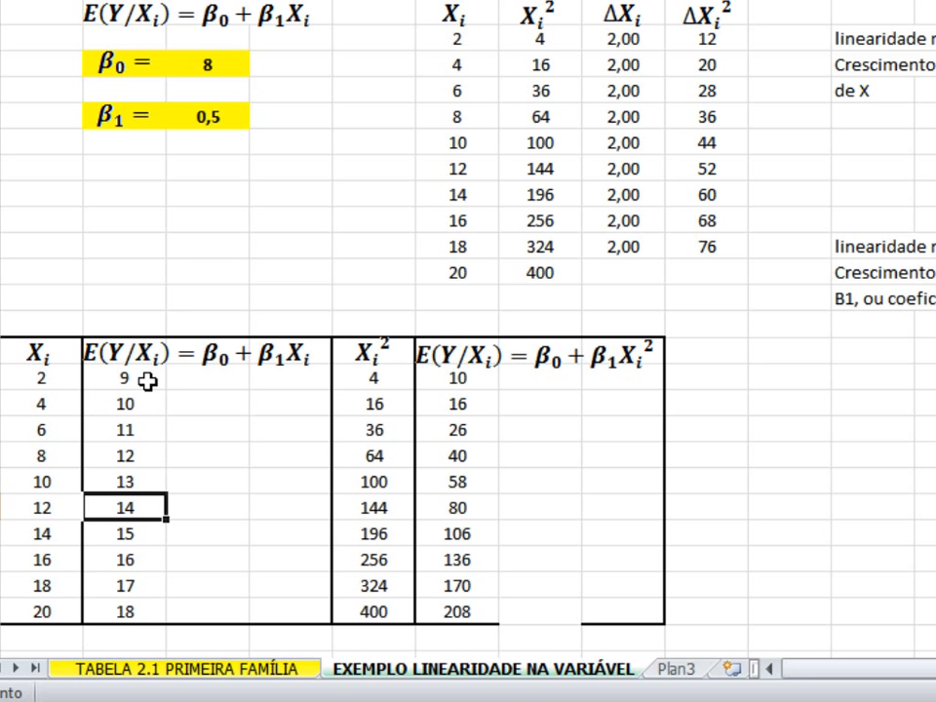
Step: Examine the formula =$C$3+$C$5*F2 in B15 and relate it to the Xi values in F2:F6
left_click(146, 382)
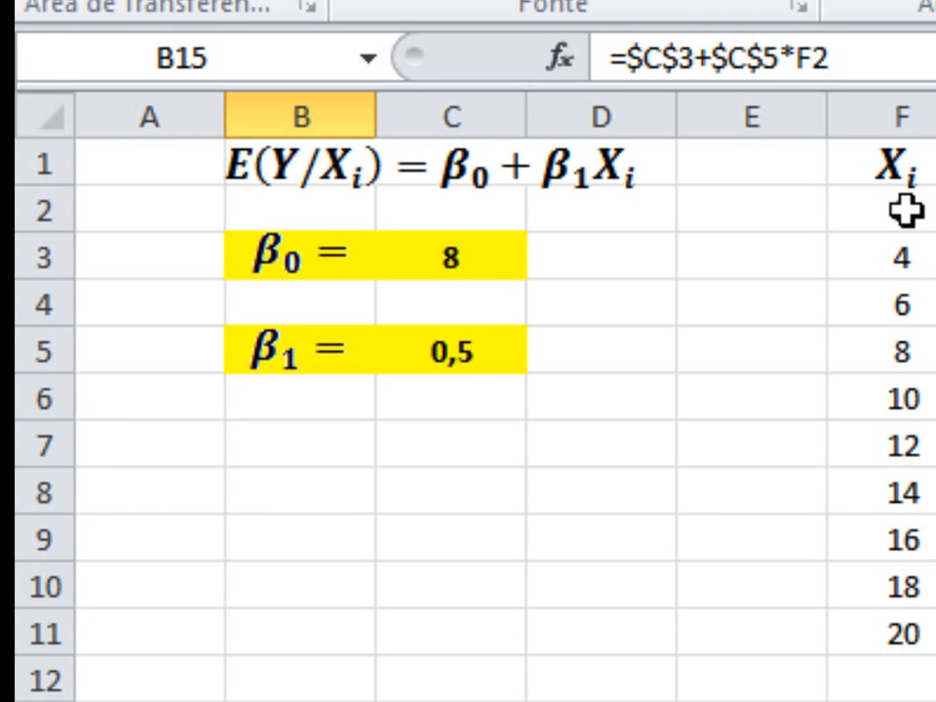
left_click(905, 208)
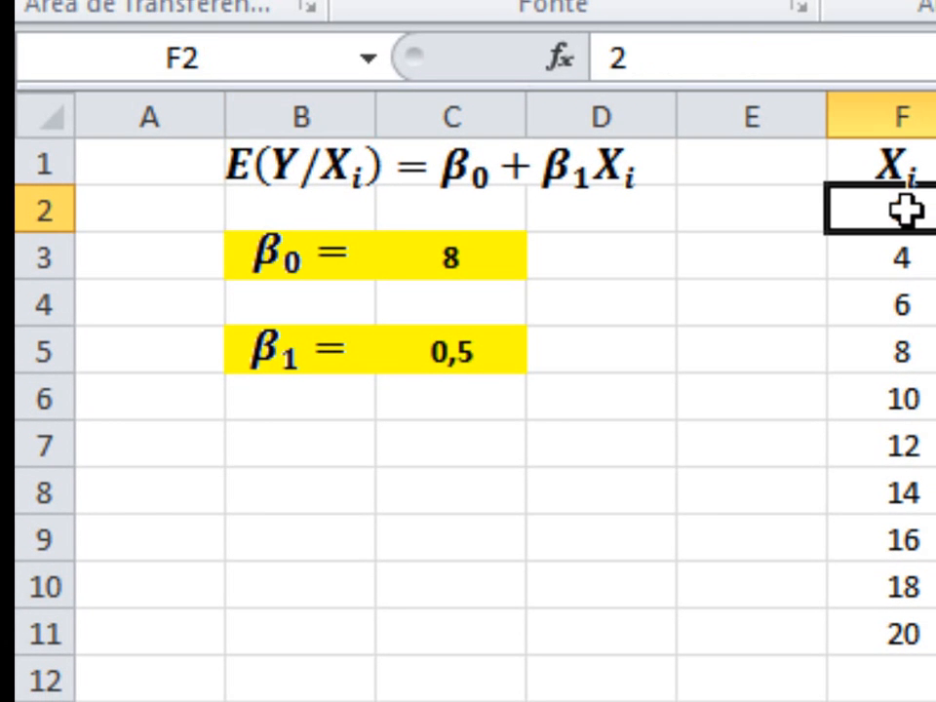
left_click(914, 259)
left_click(919, 305)
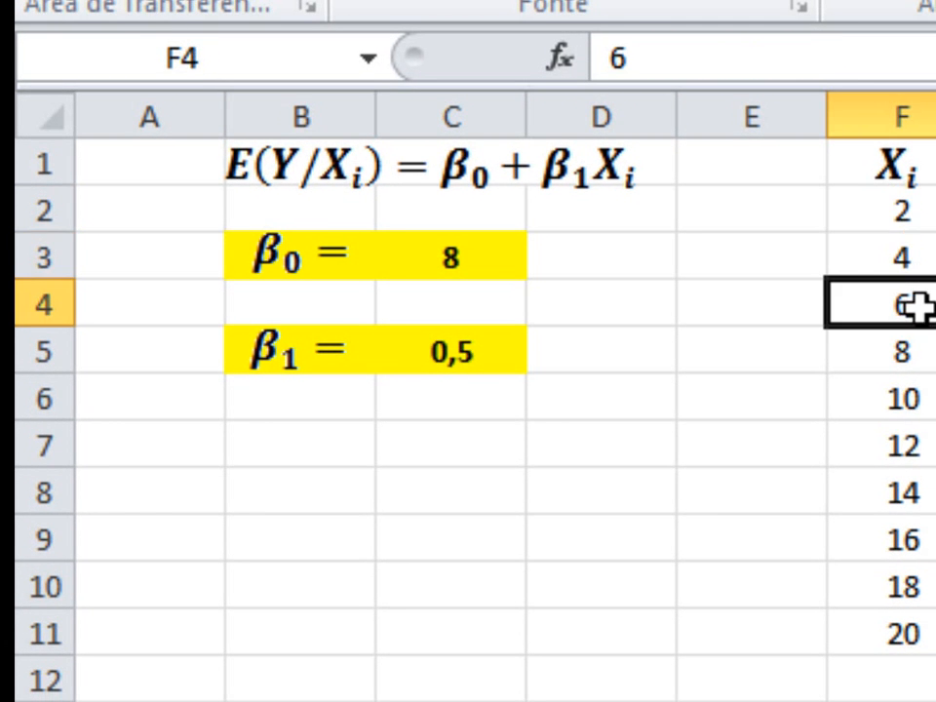
left_click(919, 353)
left_click(906, 398)
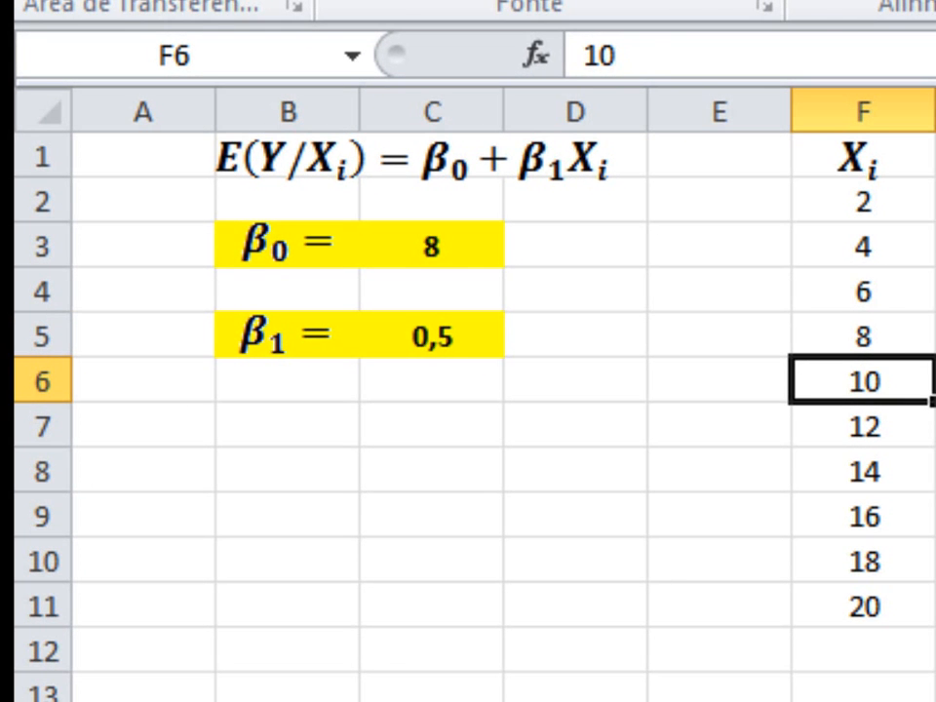
left_click(288, 701)
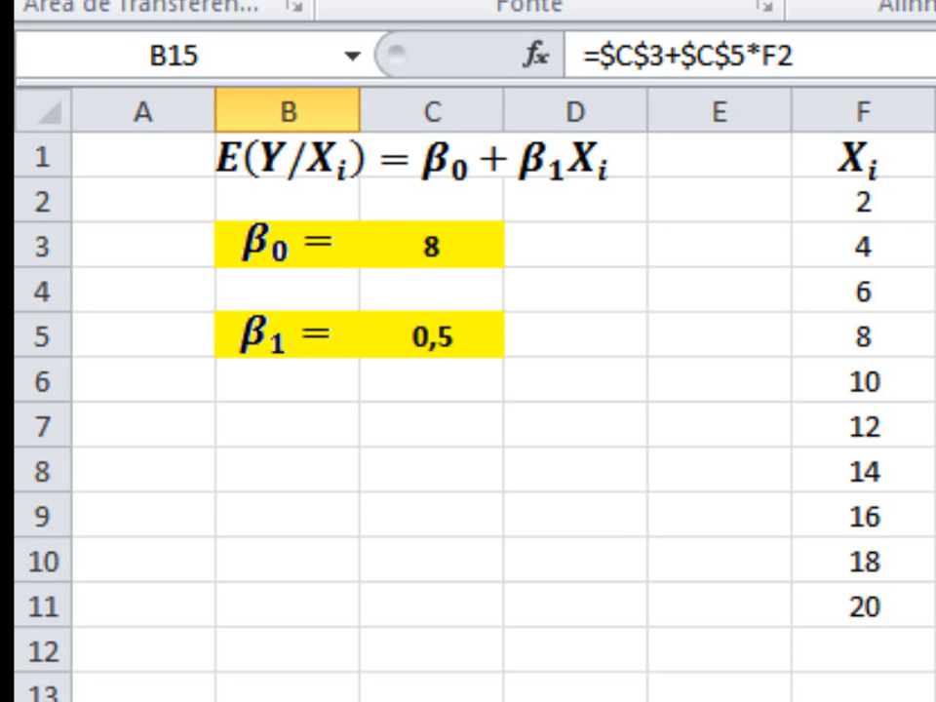
Step: Inspect the references to the upper Xi column in the lower table, cell by cell from A15 to A23
left_click(154, 699)
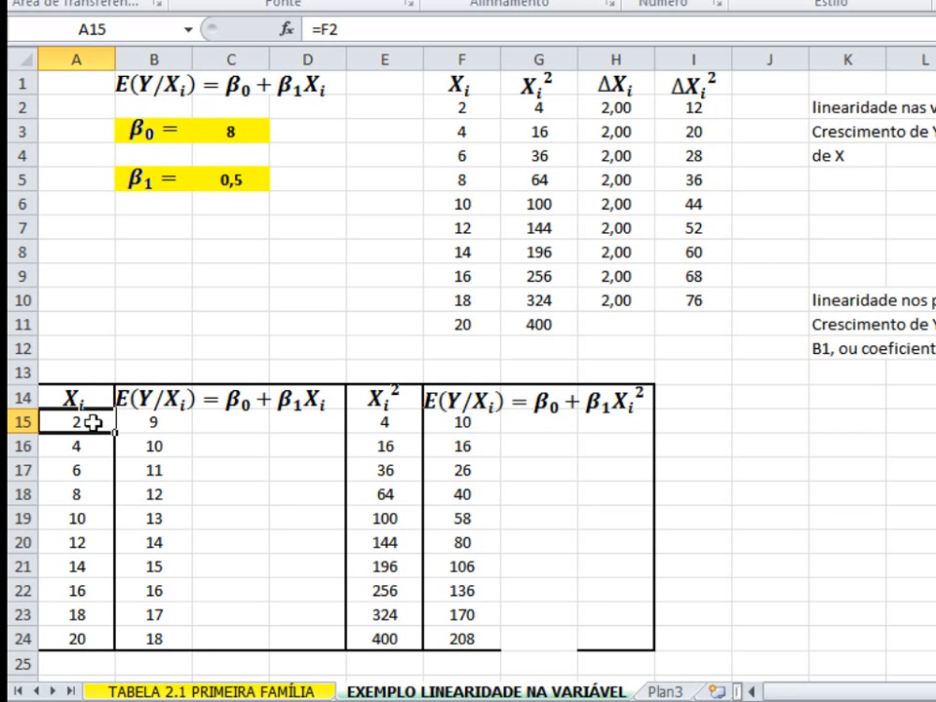
key("Down")
left_click(92, 421)
key("Down")
key("Down")
key("Down")
key("Down")
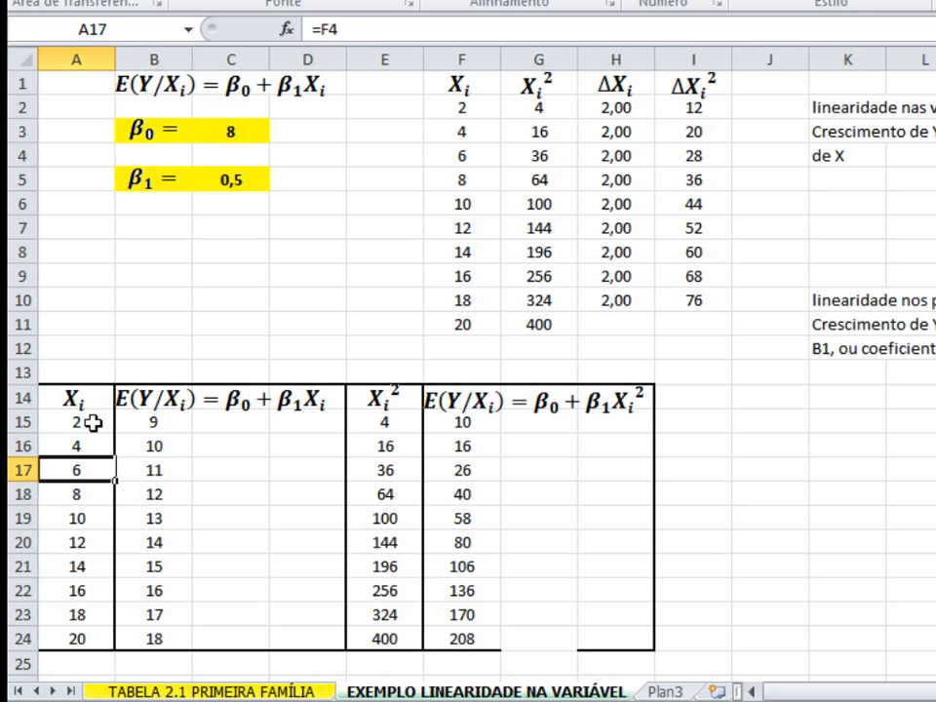
key("Down")
key("Down")
key("Down")
key("Down")
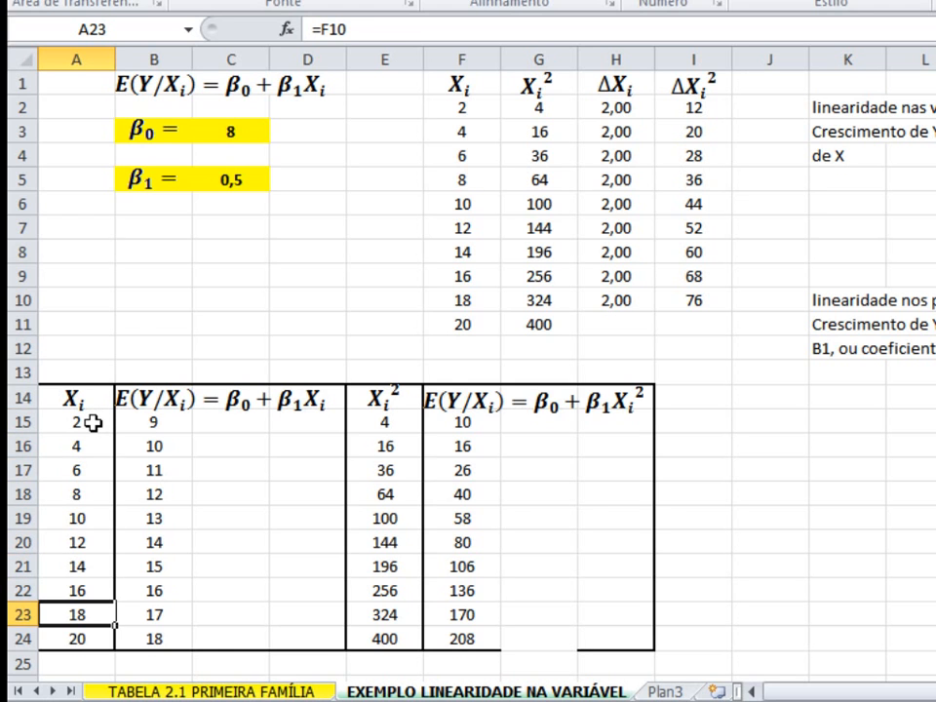
Step: Inspect the E(Y/Xi) = β0 + β1Xi formulas cell by cell from B15 down to B24
left_click(176, 422)
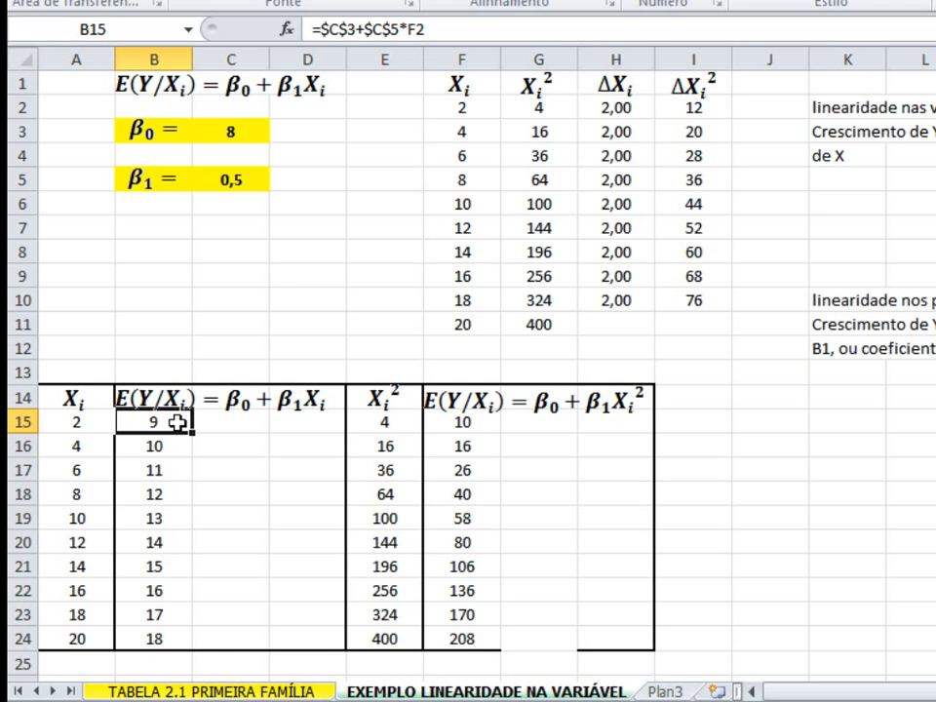
key("Down")
key("Down")
key("Down")
key("Down")
key("Down")
key("Down")
key("Down")
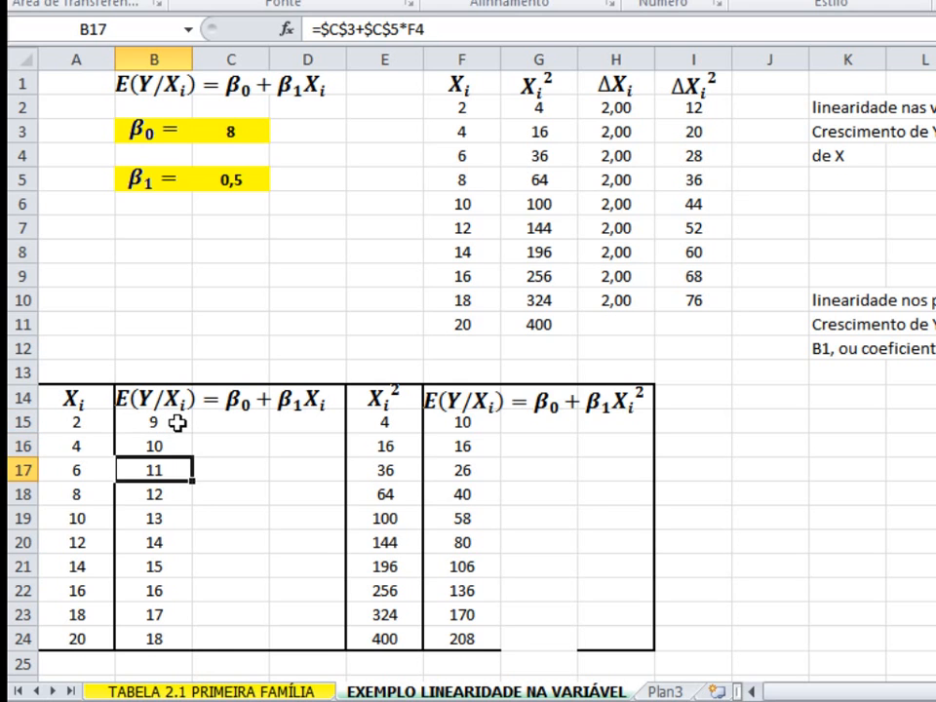
key("Down")
key("Down")
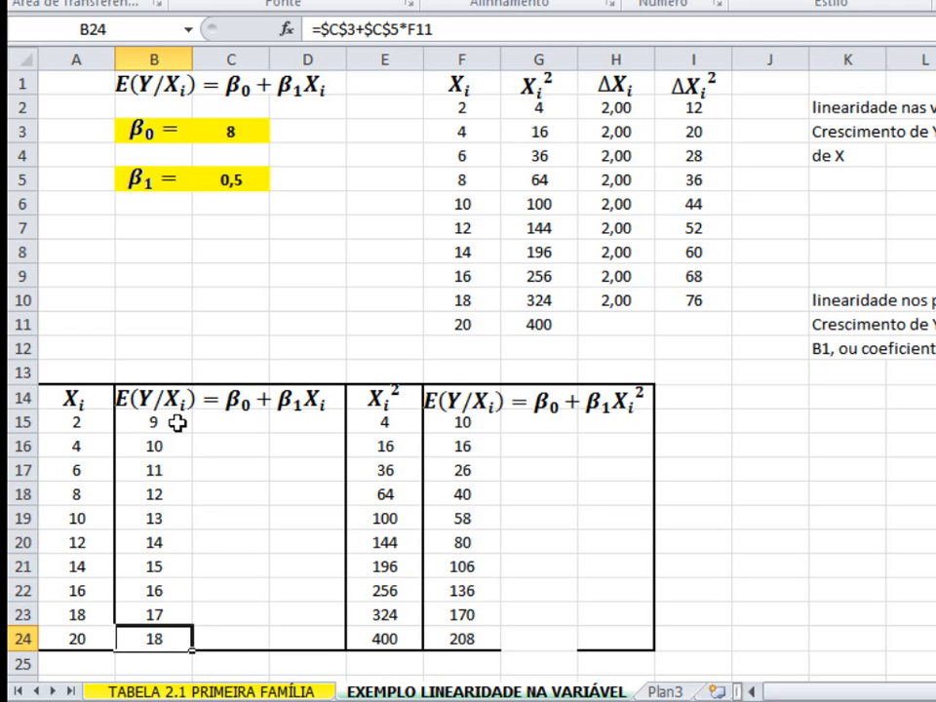
Step: Go back up the expected Y values to B15 and relate its formula to the β1 coefficient in C5
key("Up")
key("Up")
key("Up")
key("Up")
key("Up")
key("Up")
key("Up")
key("Up")
key("Up")
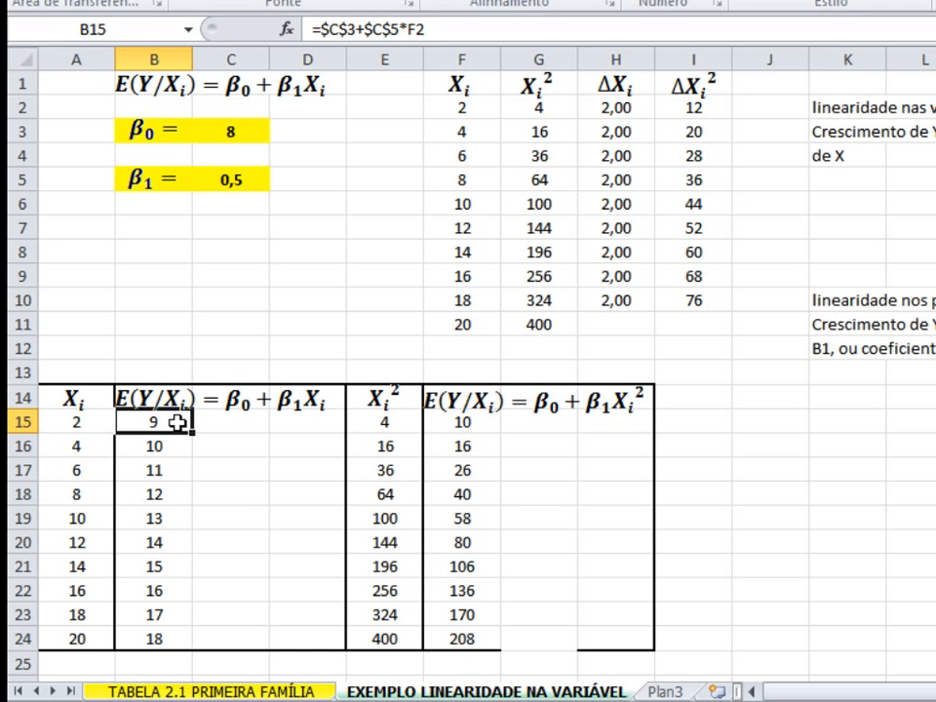
left_click(253, 185)
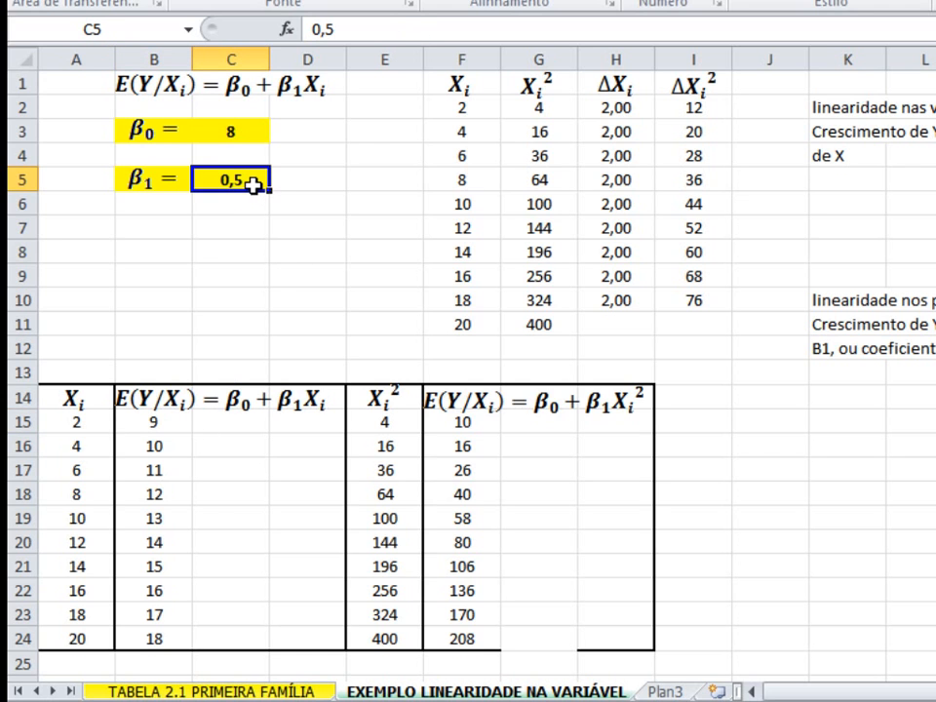
left_click(171, 430)
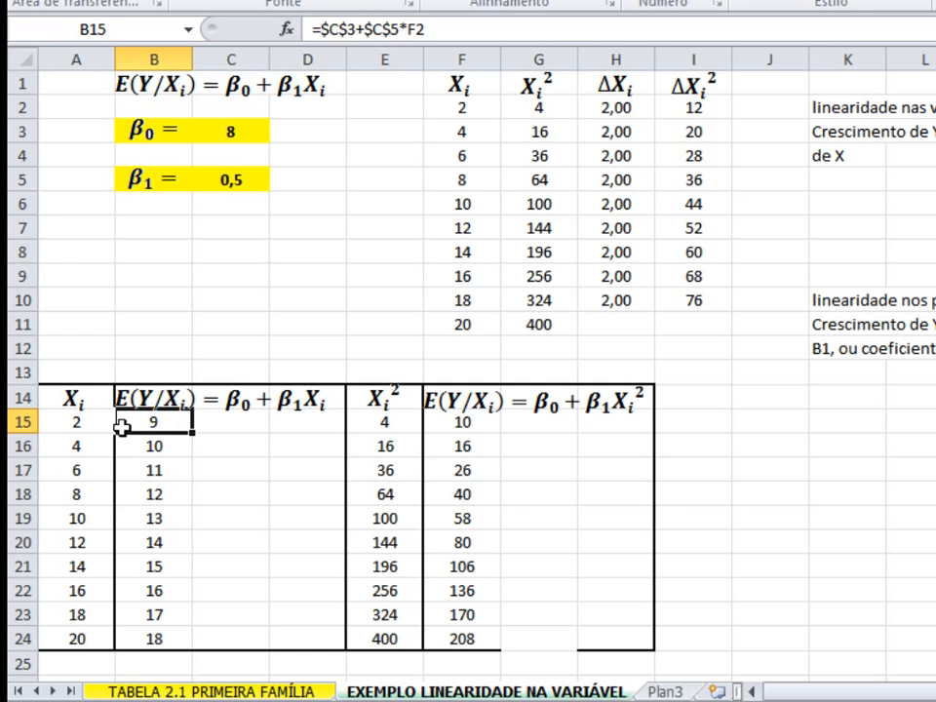
Step: Examine the increments between consecutive Xi values in A15:A18, going over the first cells repeatedly
left_click(86, 423)
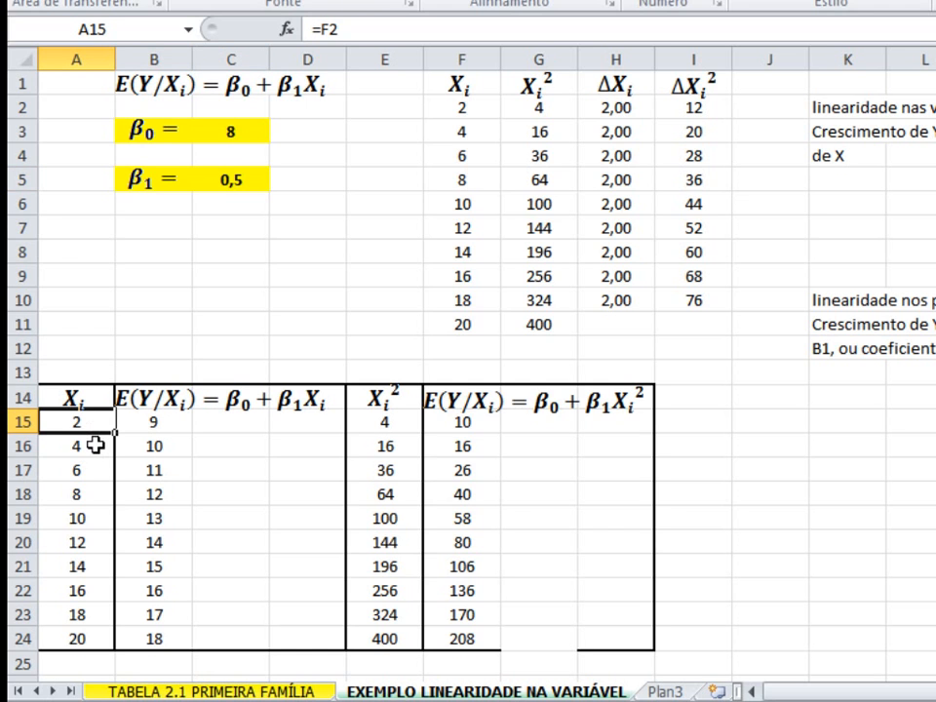
left_click(95, 445)
left_click(94, 469)
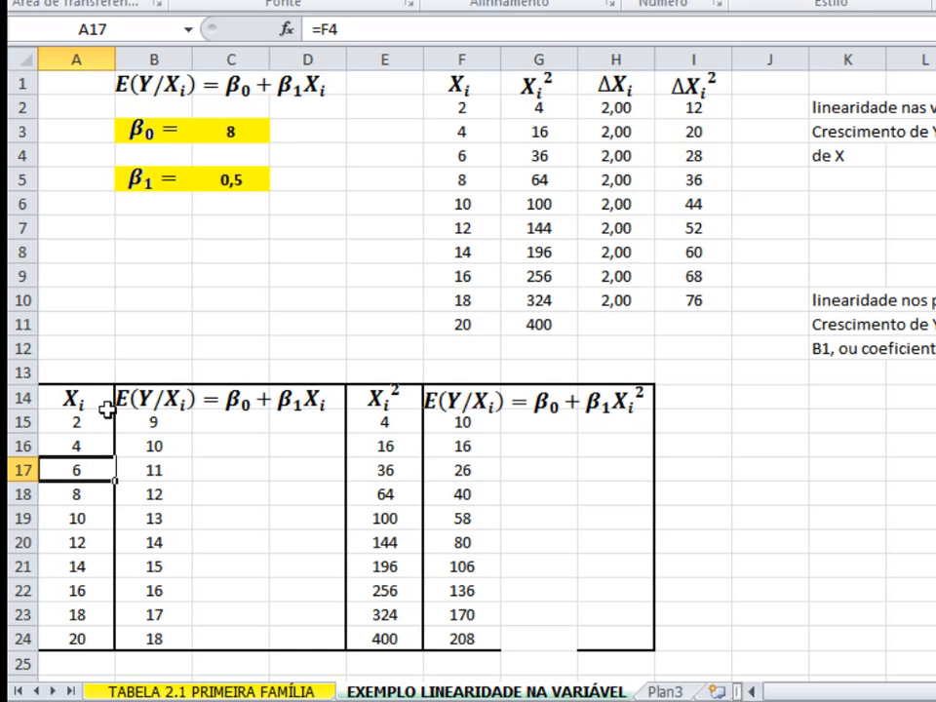
left_click(104, 421)
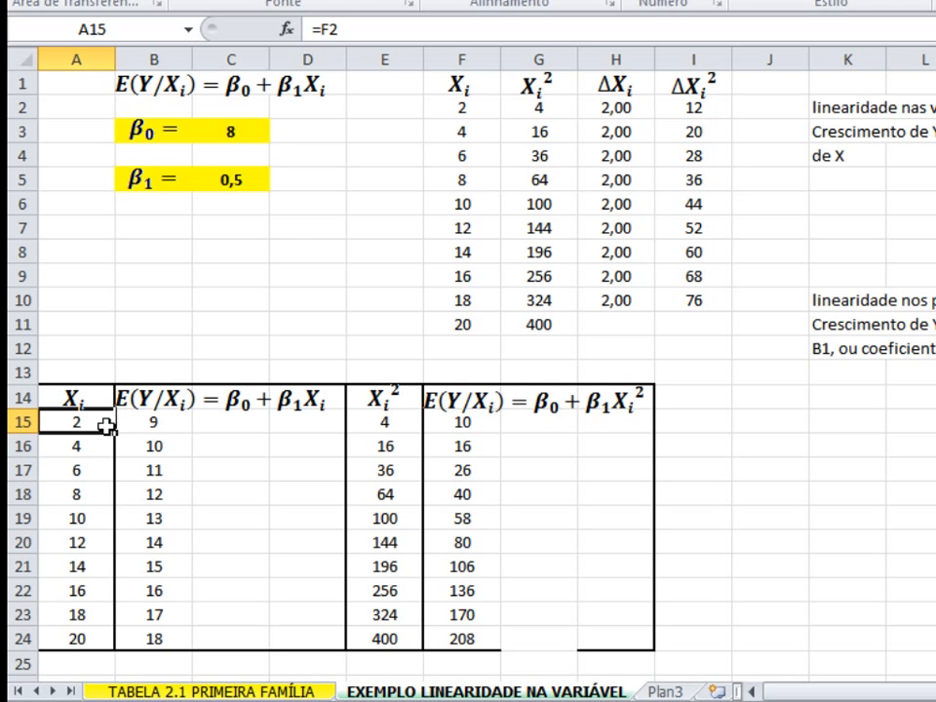
left_click(97, 447)
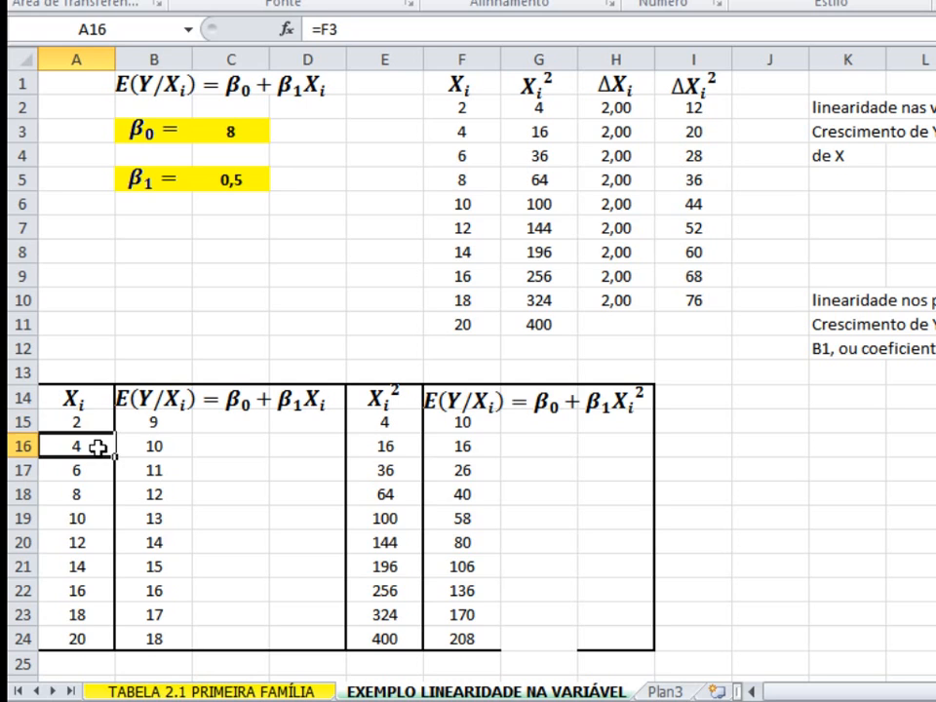
left_click(103, 478)
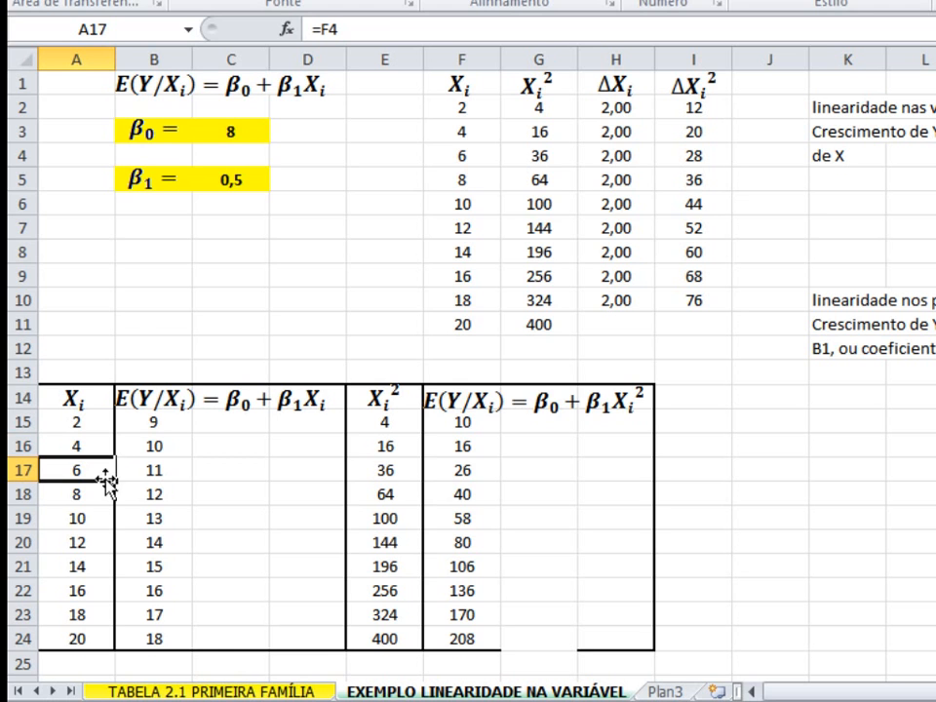
left_click(97, 426)
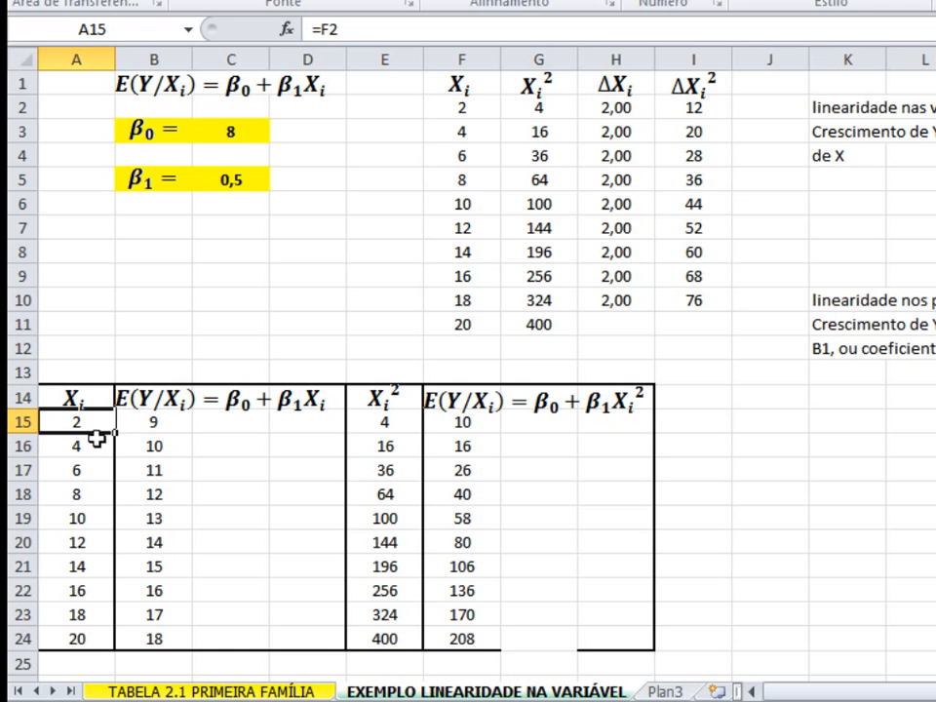
left_click(94, 446)
left_click(90, 475)
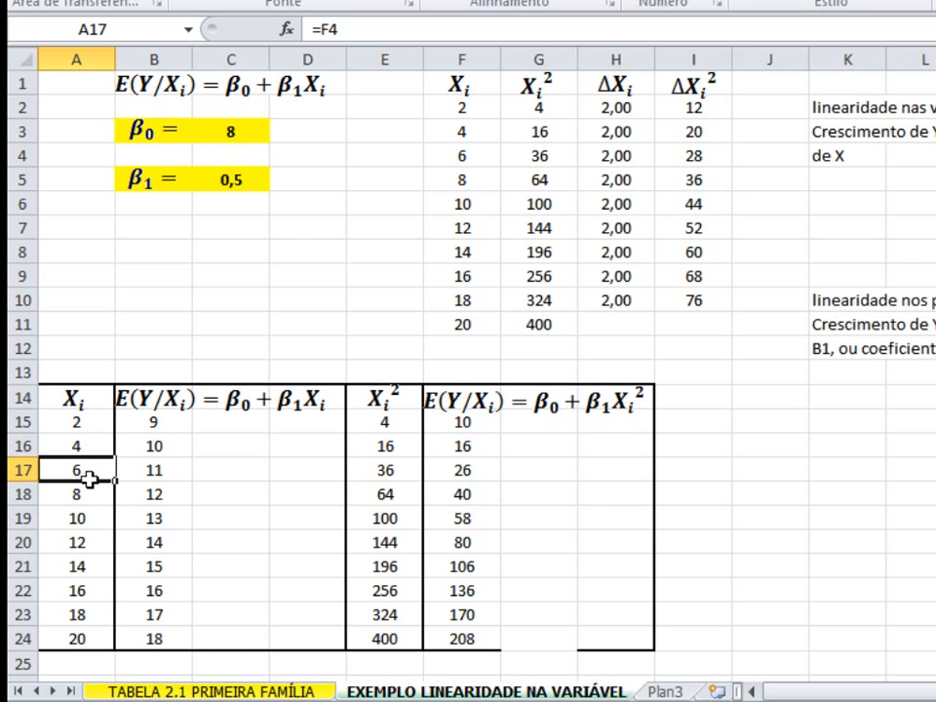
left_click(88, 491)
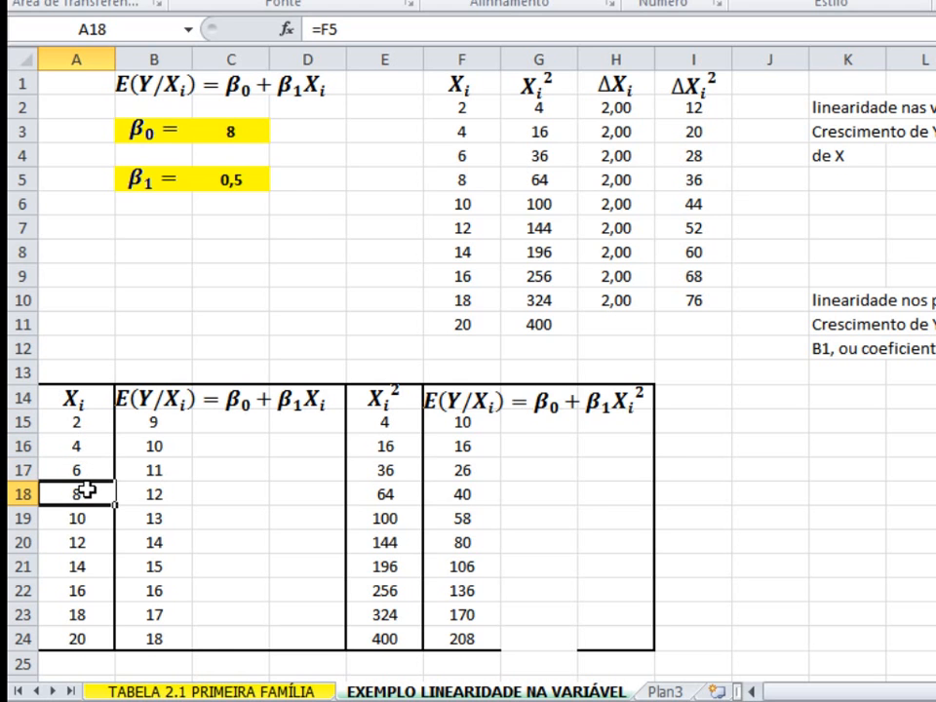
Step: Check β0 in C3, compare it with the expected Y values down column B, and select the range B15:B24
left_click(249, 140)
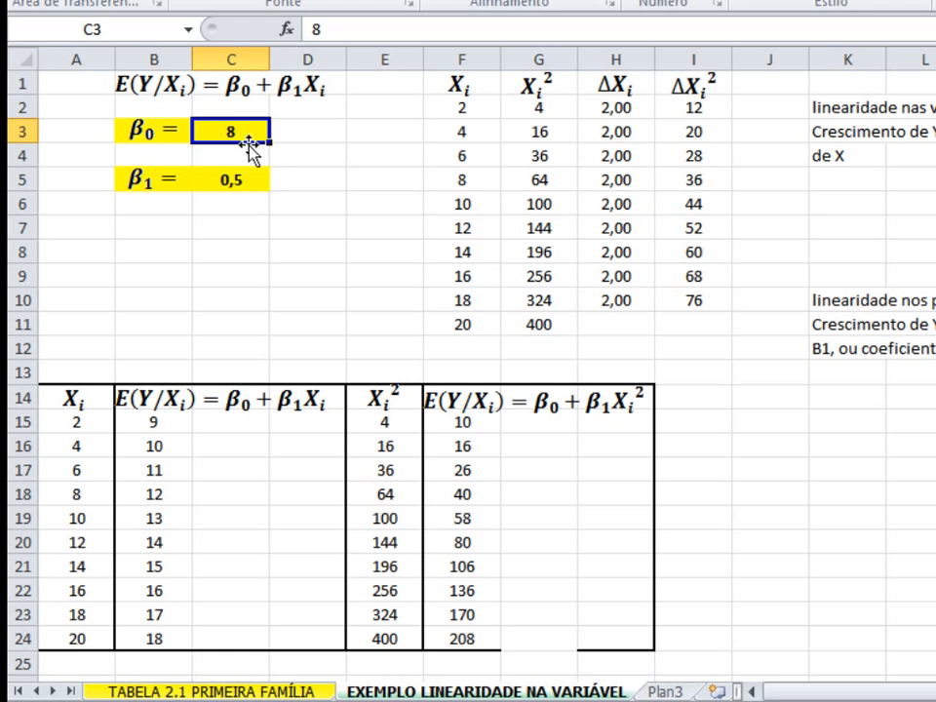
left_click(174, 429)
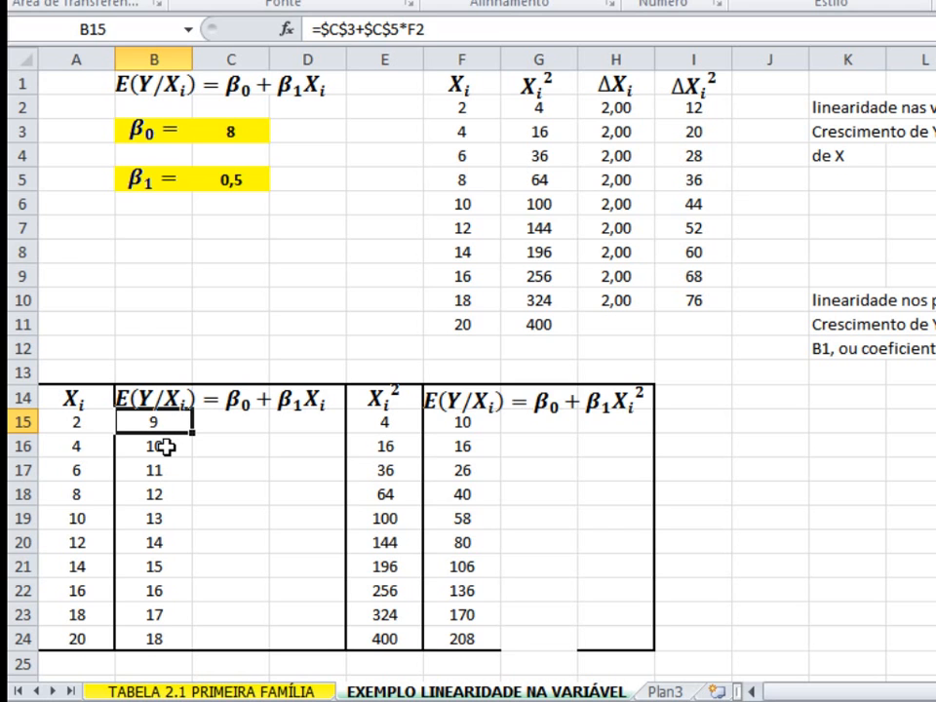
left_click(165, 446)
key("Down")
key("Down")
key("Down")
key("Down")
key("Down")
key("Down")
key("Down")
key("Down")
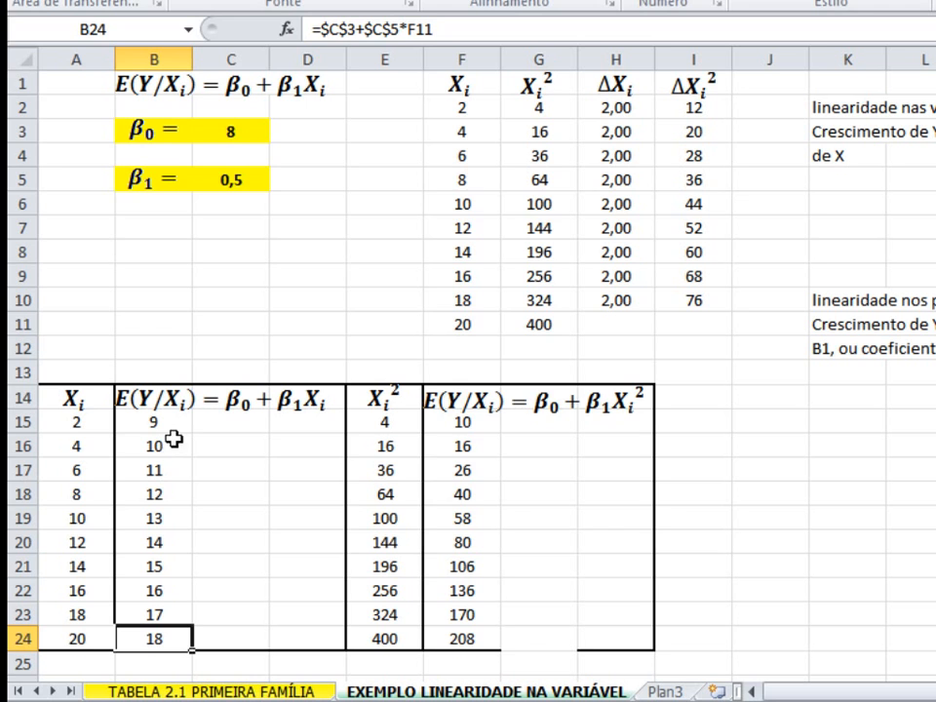
left_click_drag(176, 421, 174, 645)
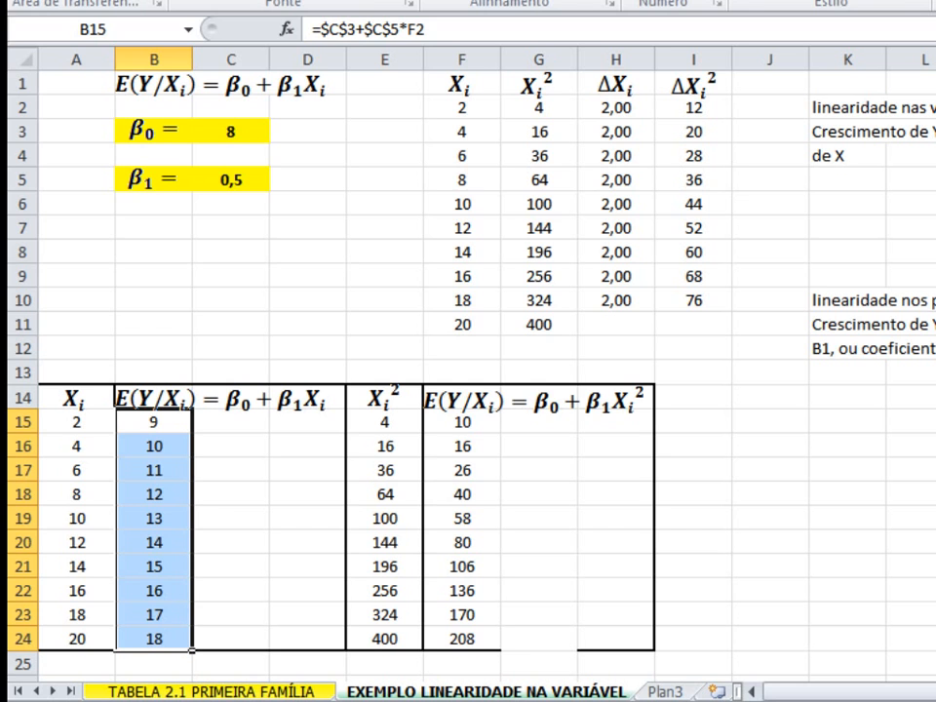
Step: Insert a 2-D line chart of the expected Y values in B15:B24
left_click(195, 0)
left_click(358, 0)
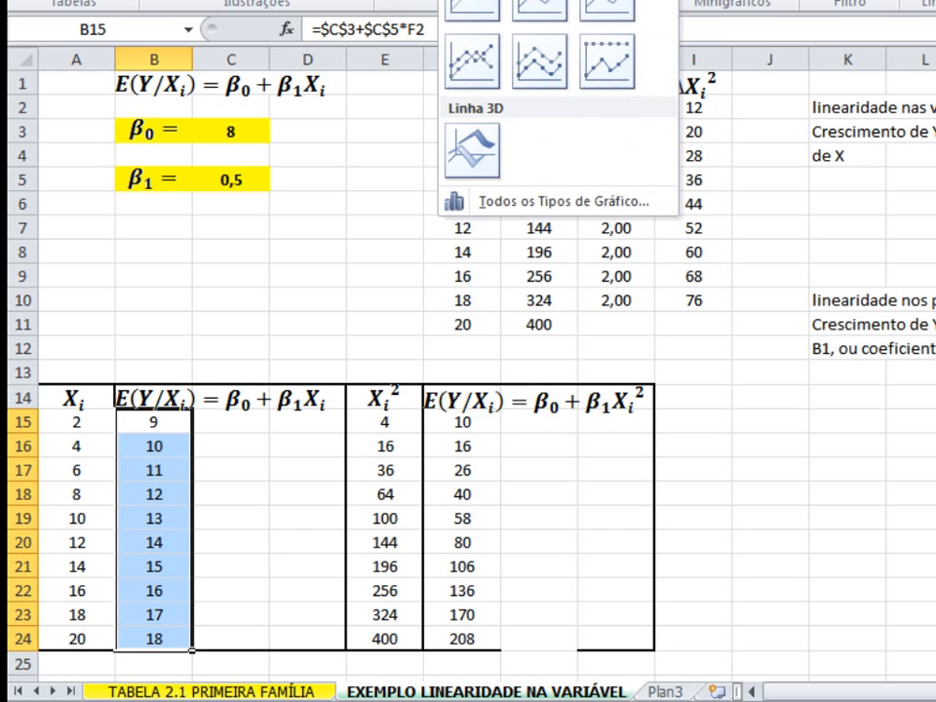
left_click(475, 6)
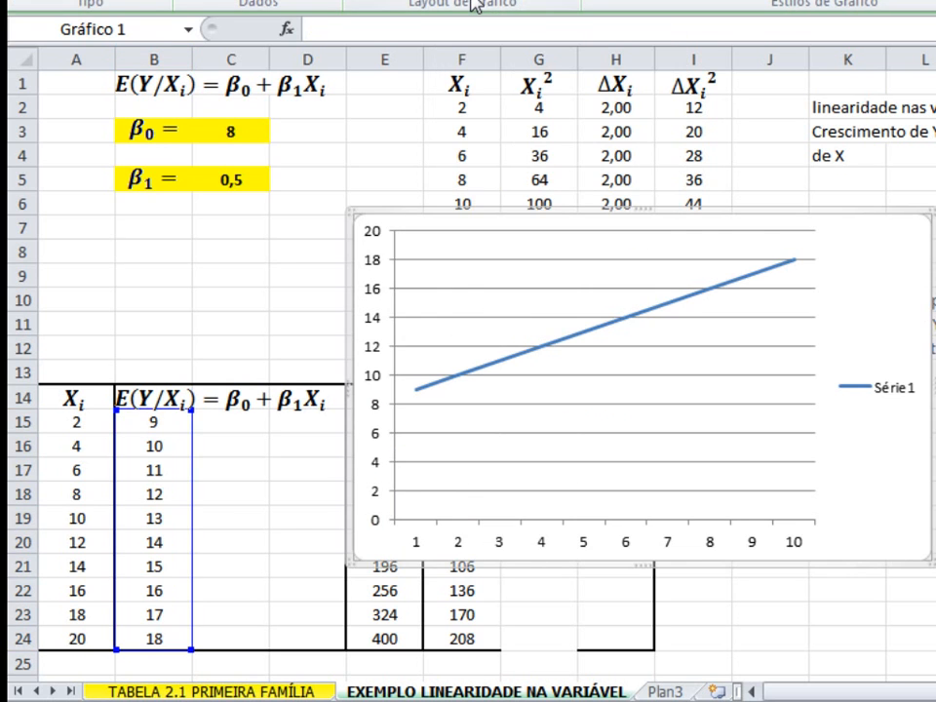
Step: Set the chart's horizontal axis labels to the Xi values in A15:A24
right_click(873, 277)
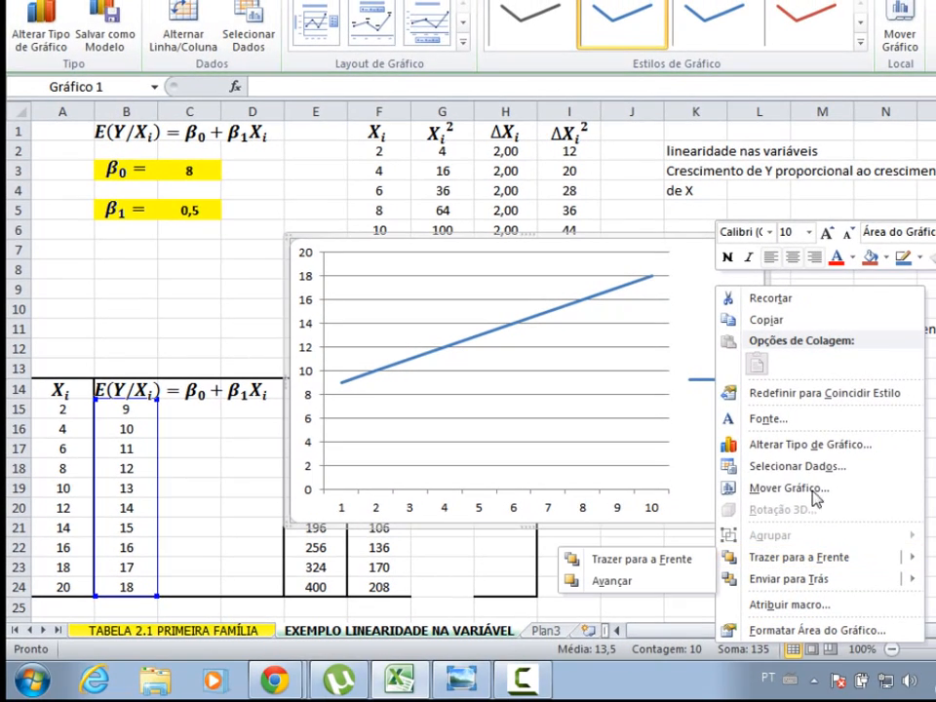
left_click(823, 468)
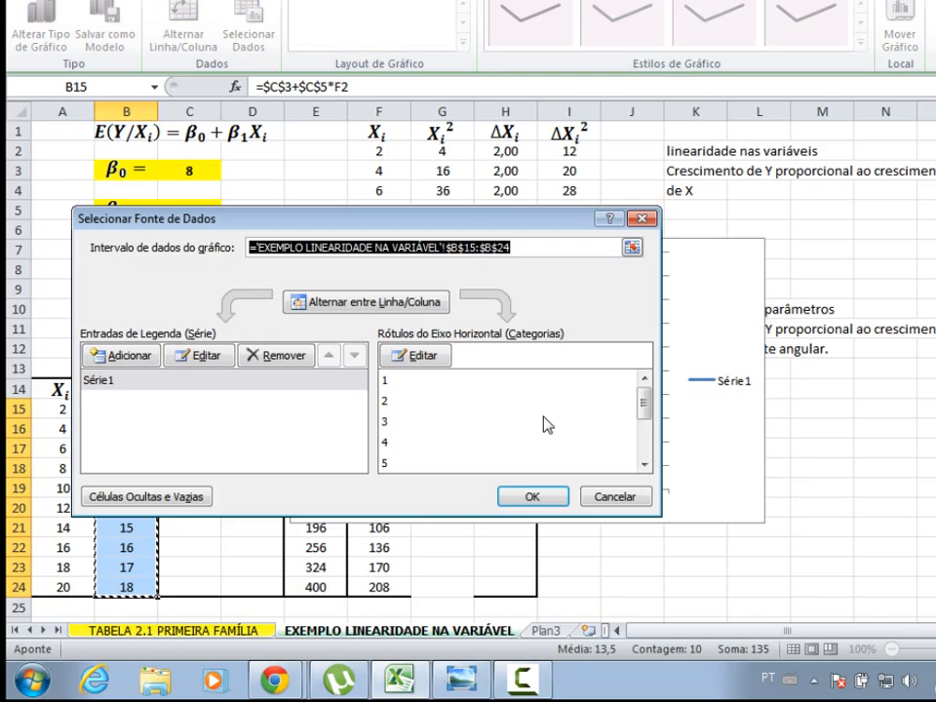
left_click(445, 360)
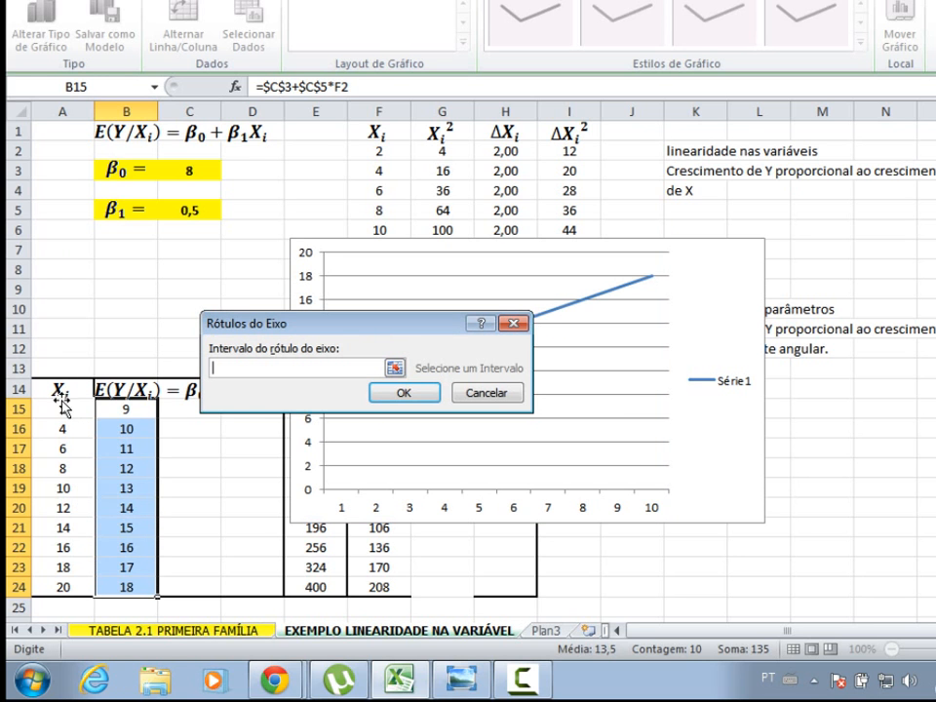
left_click_drag(76, 412, 78, 586)
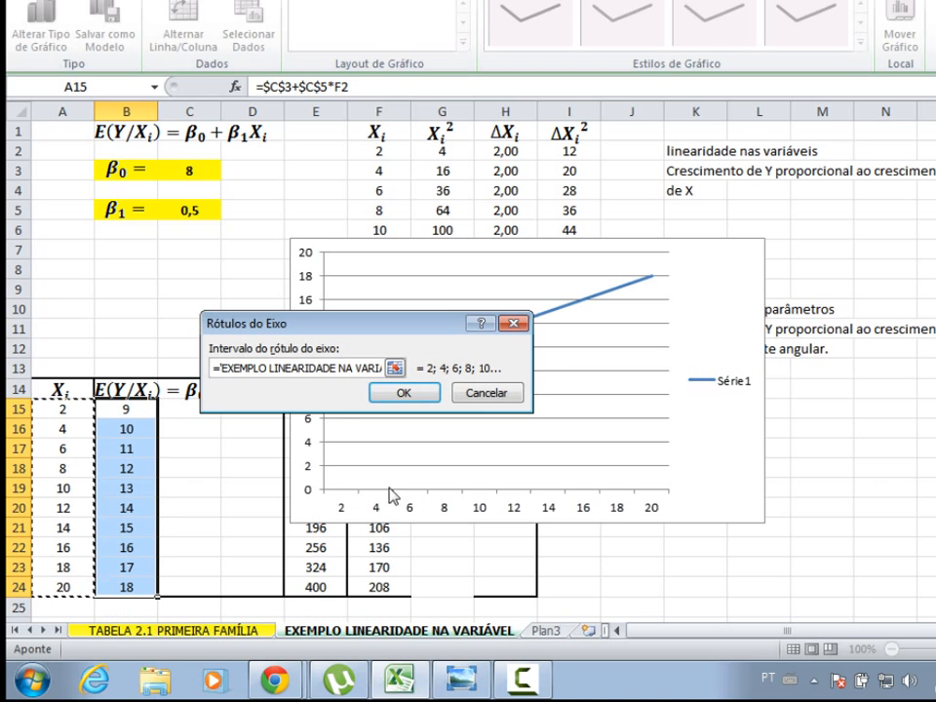
left_click(402, 392)
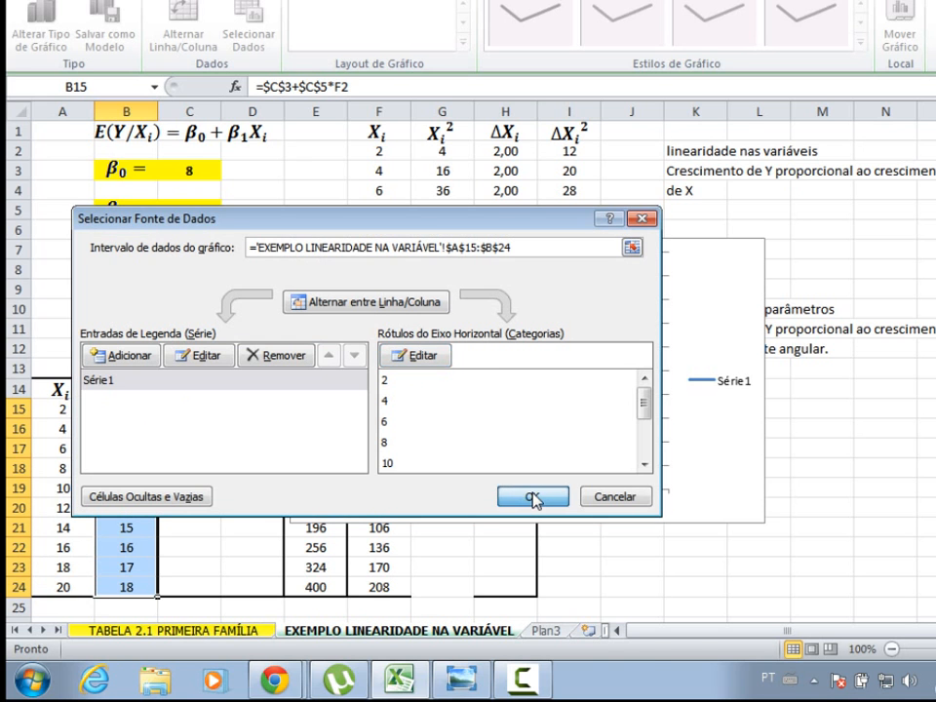
left_click(533, 497)
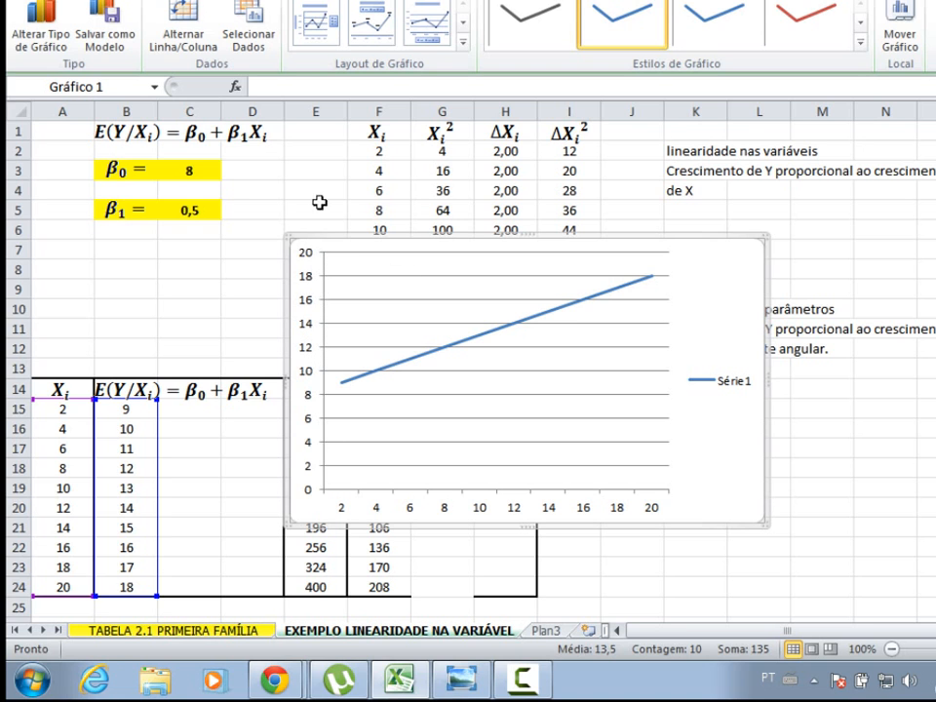
Step: Examine the charted line's first points and relate its slope to the β1 coefficient in C5
left_click(346, 388)
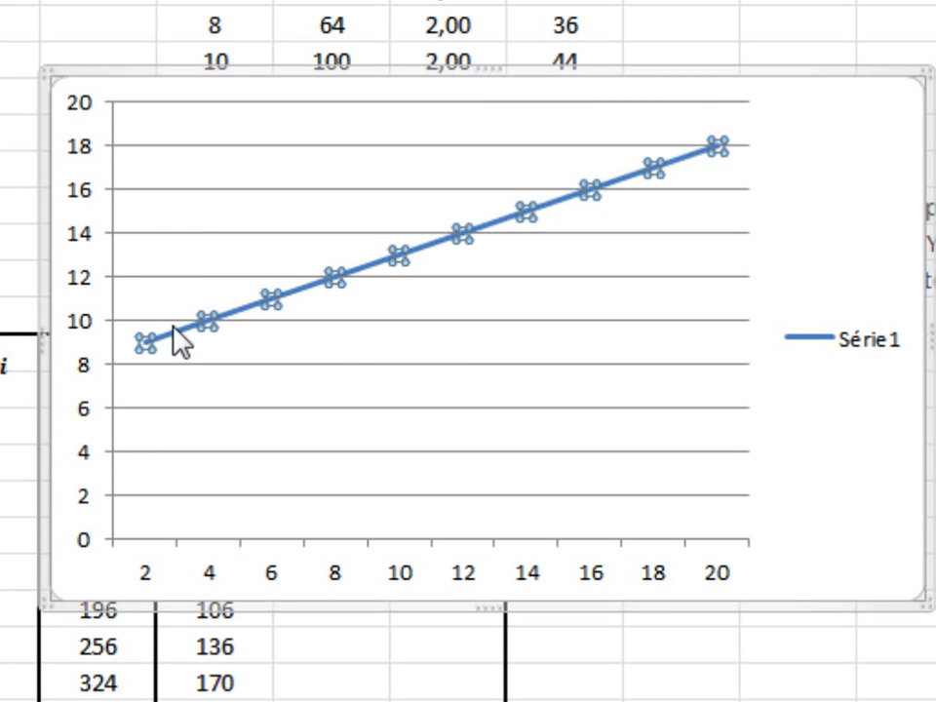
left_click(844, 117)
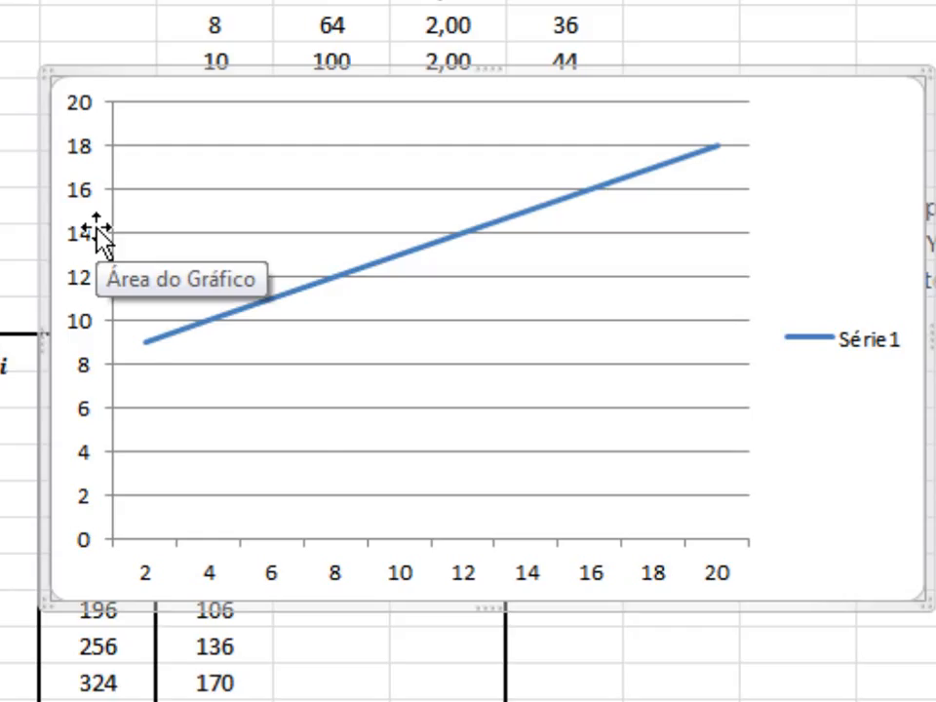
mouse_move(143, 349)
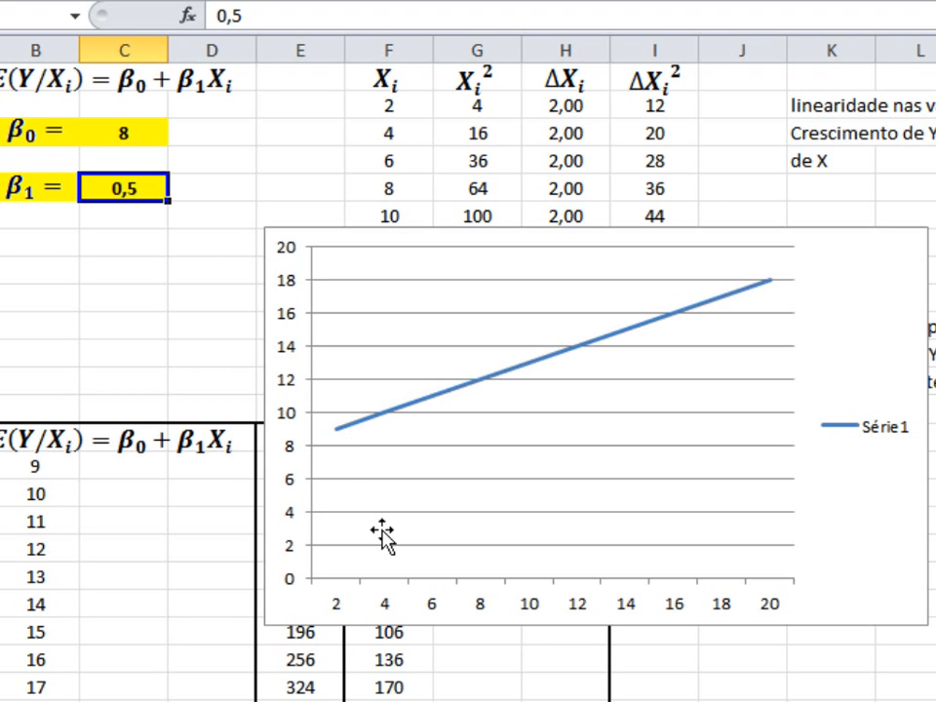
left_click(337, 431)
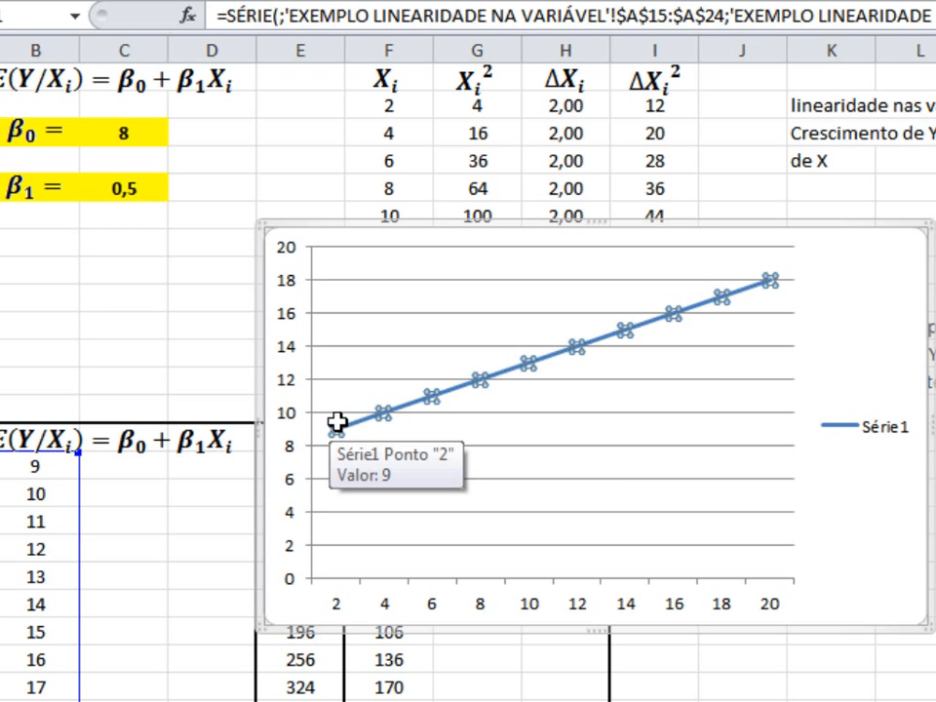
left_click(836, 309)
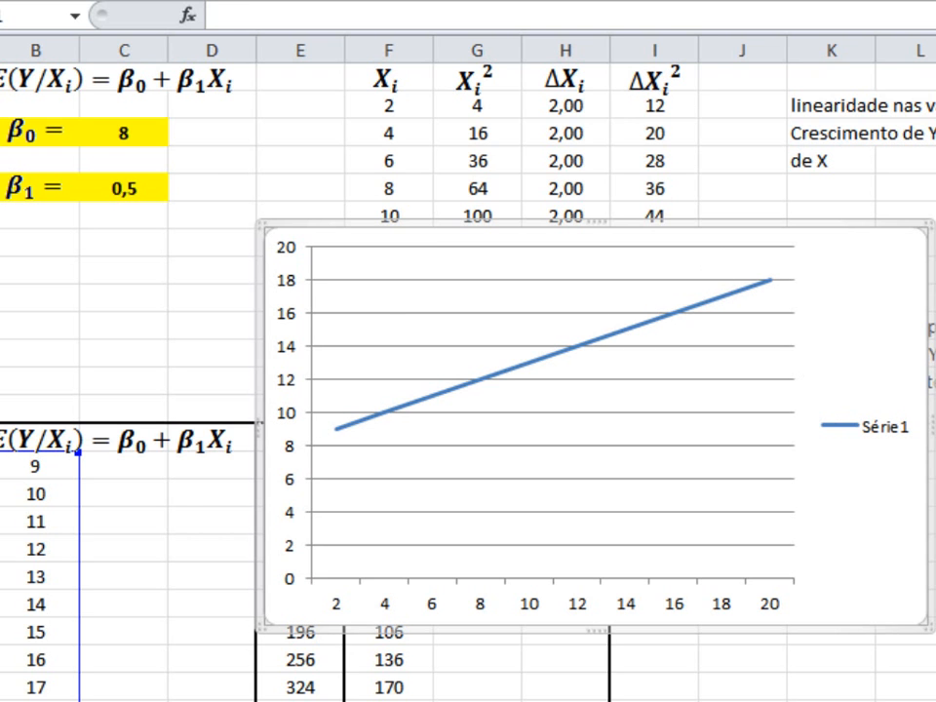
left_click(145, 188)
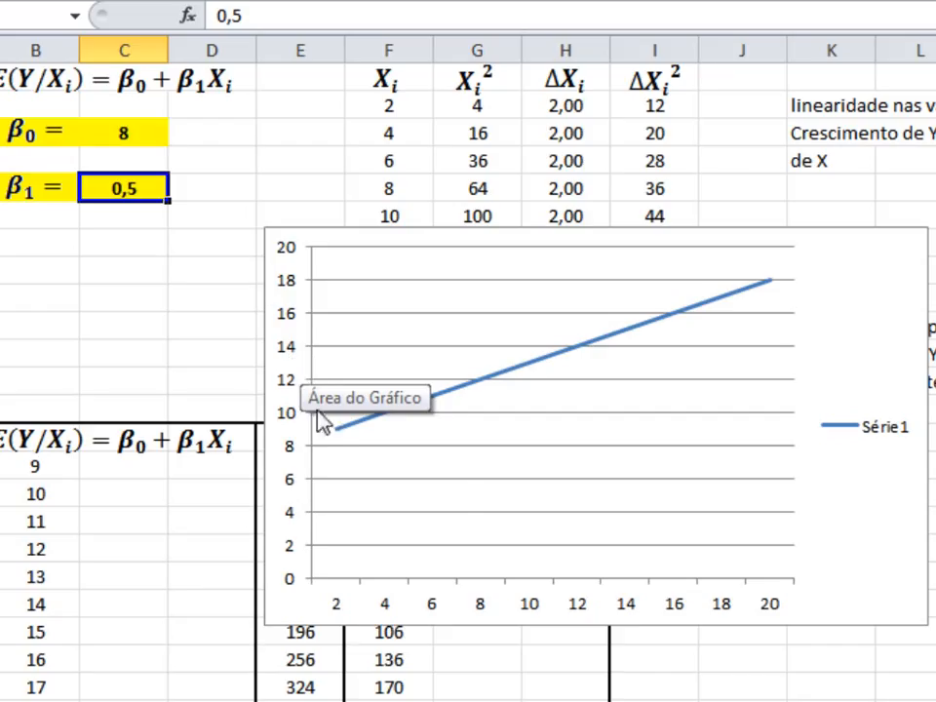
mouse_move(341, 443)
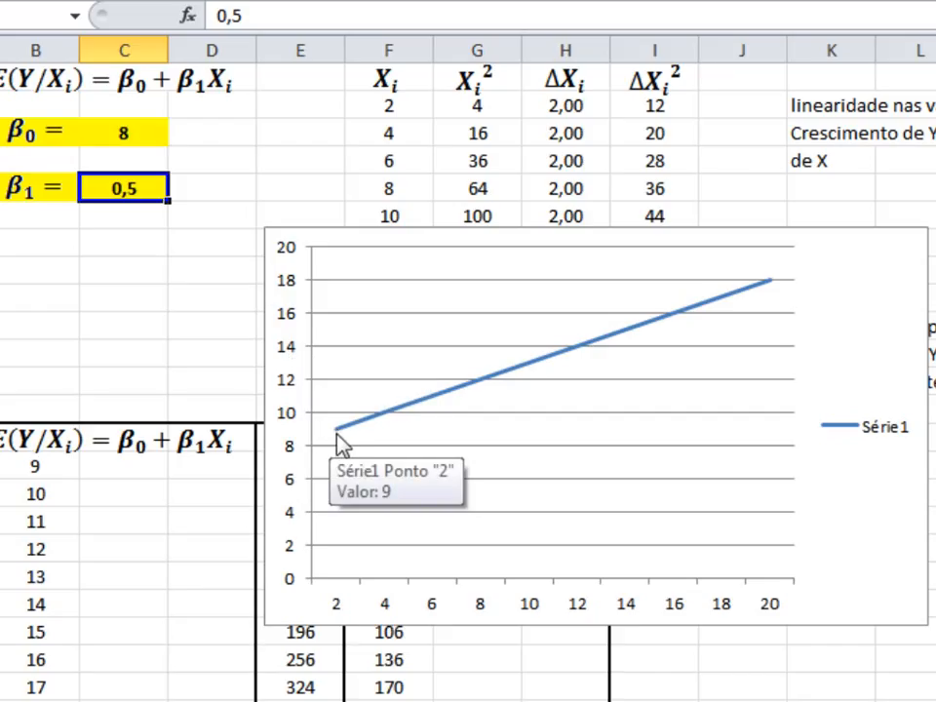
mouse_move(390, 420)
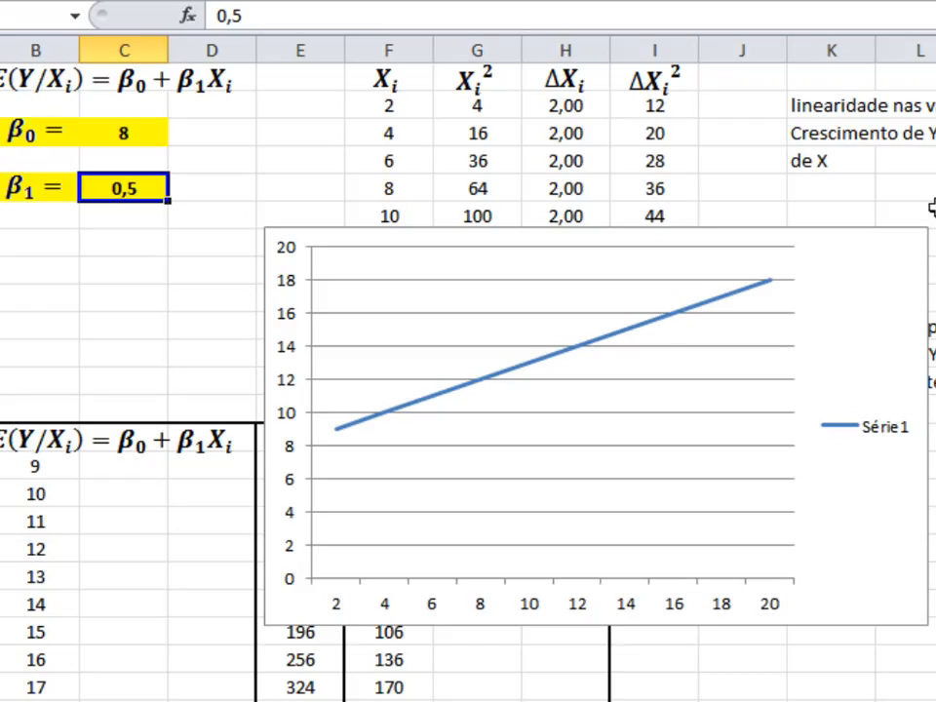
Step: Delete the line chart of the linear model
left_click(917, 244)
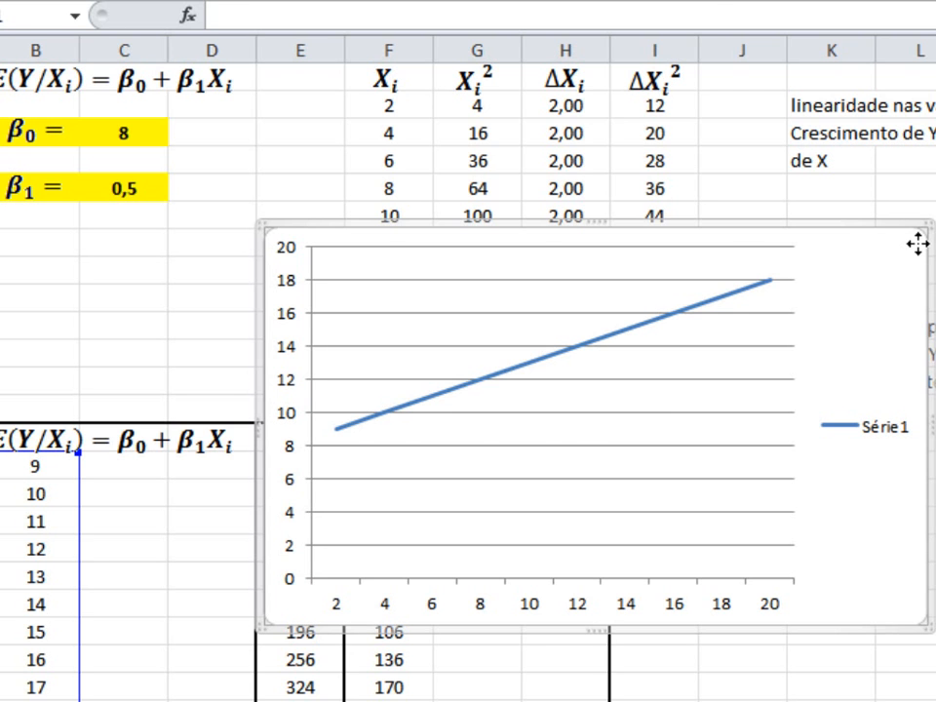
key("Delete")
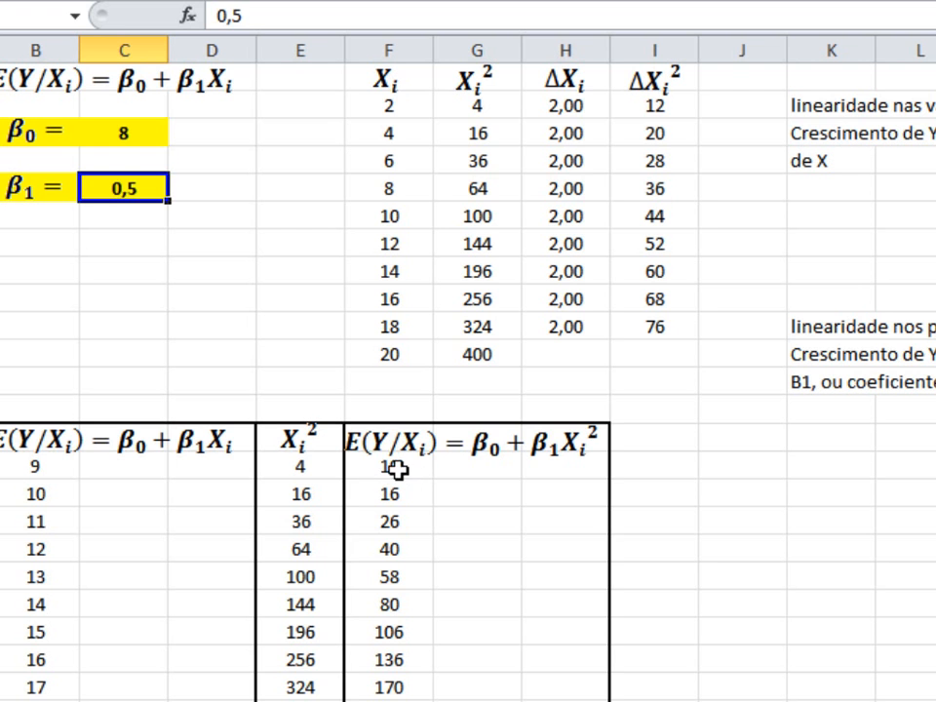
Step: Inspect the squared model's expected values in F15:F24, the F15 formula, and the ΔXi² formulas in I2 and I3
left_click_drag(395, 468, 401, 698)
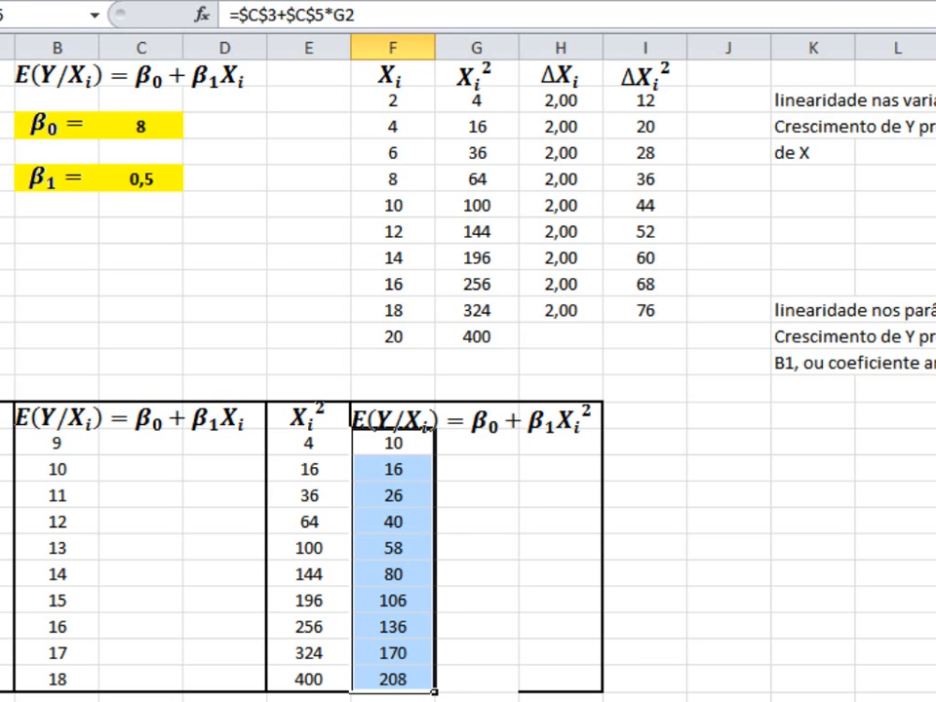
left_click(405, 444)
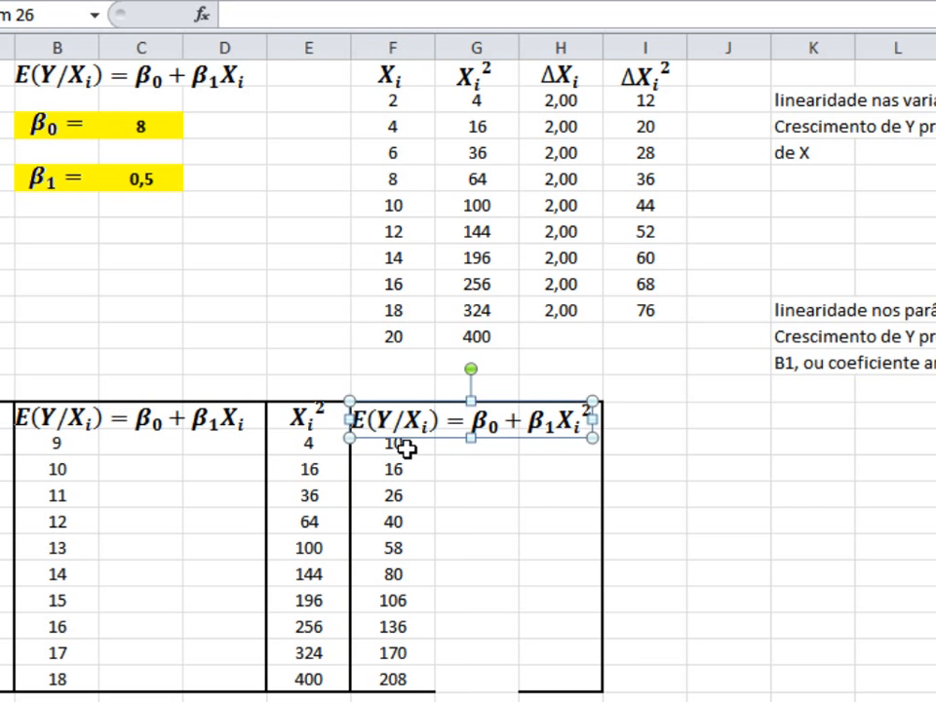
left_click(409, 445)
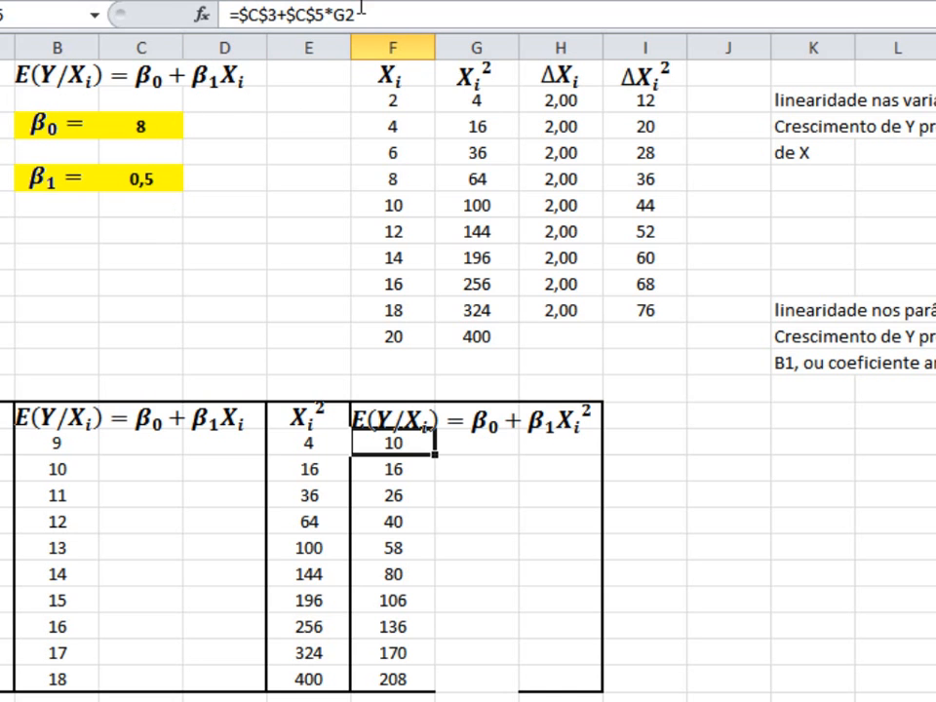
left_click(662, 101)
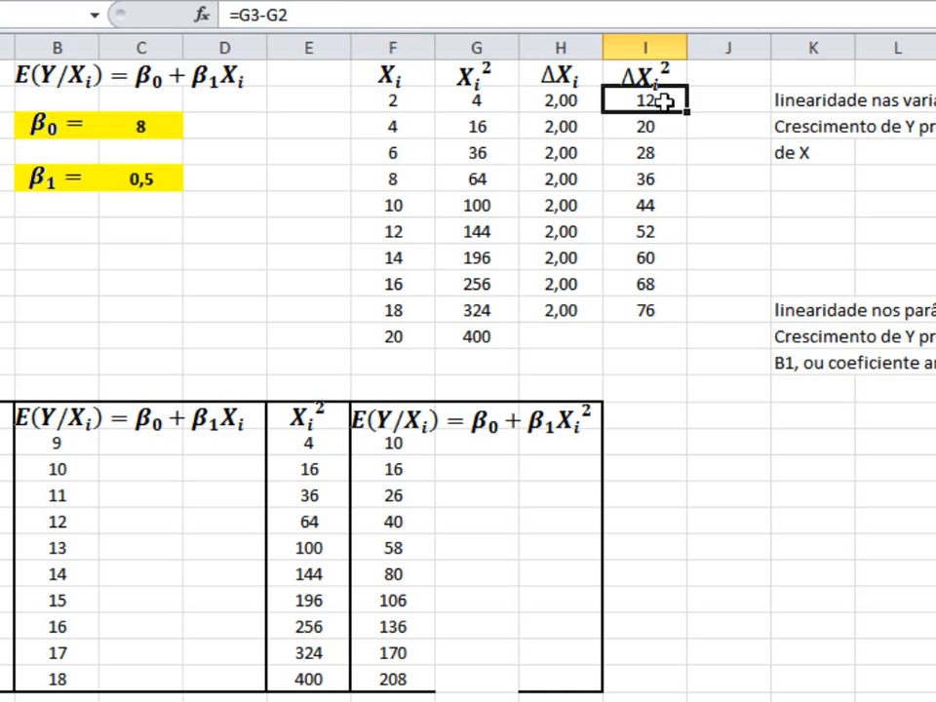
left_click(660, 125)
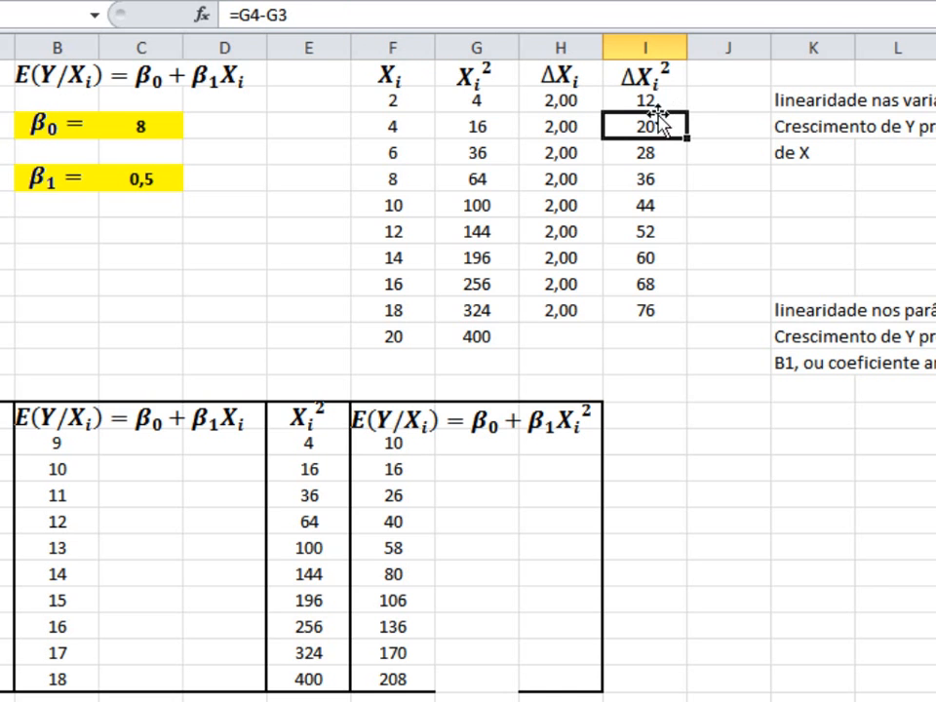
Step: Go through the Xi² values and their formulas cell by cell from G2 down to G11
left_click(465, 102)
key("Down")
key("Down")
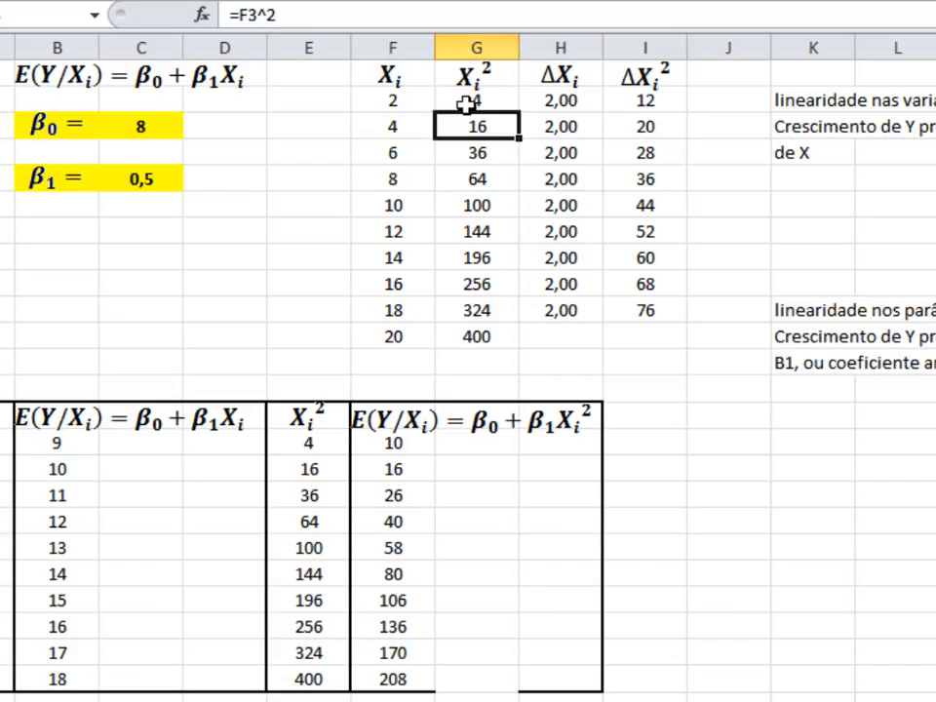
key("Up")
key("Up")
key("Down")
key("Down")
key("Down")
key("Down")
key("Down")
key("Down")
key("Down")
key("Down")
key("Down")
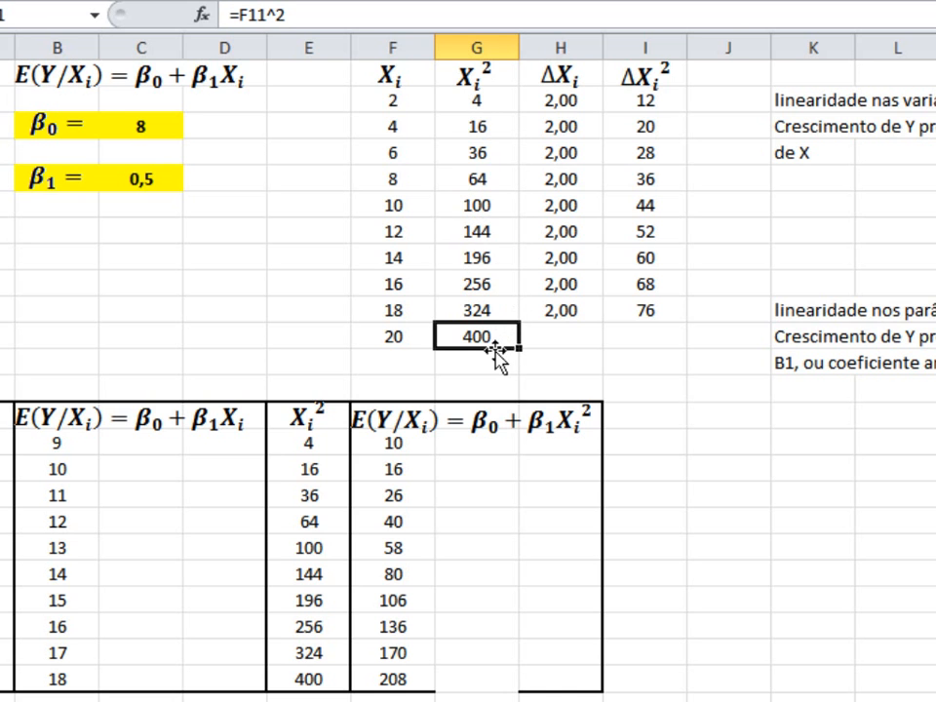
left_click_drag(499, 336, 485, 101)
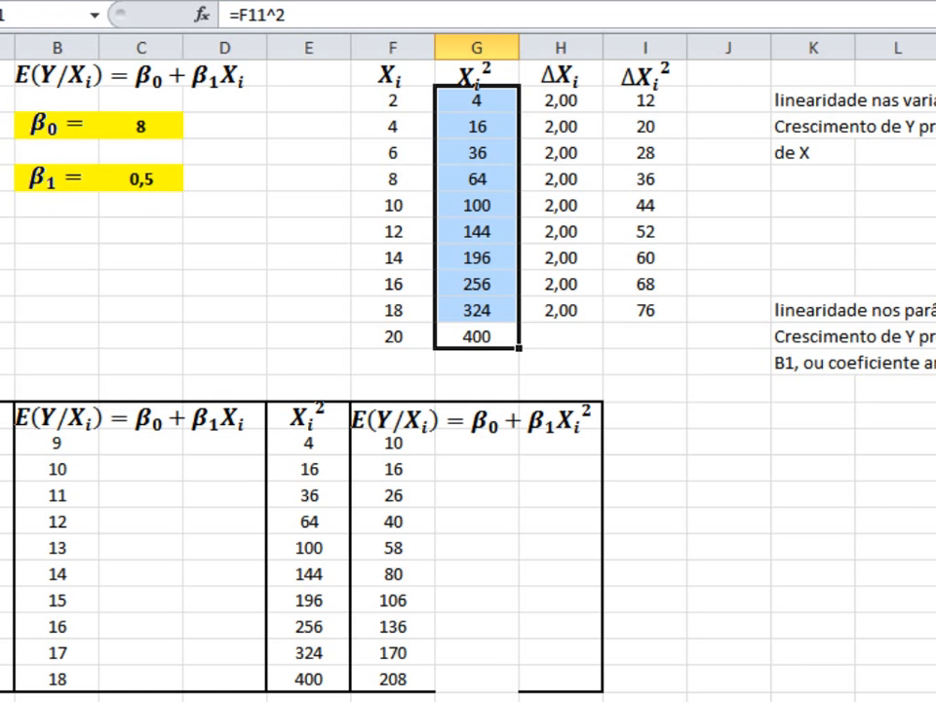
left_click(388, 1)
left_click(406, 5)
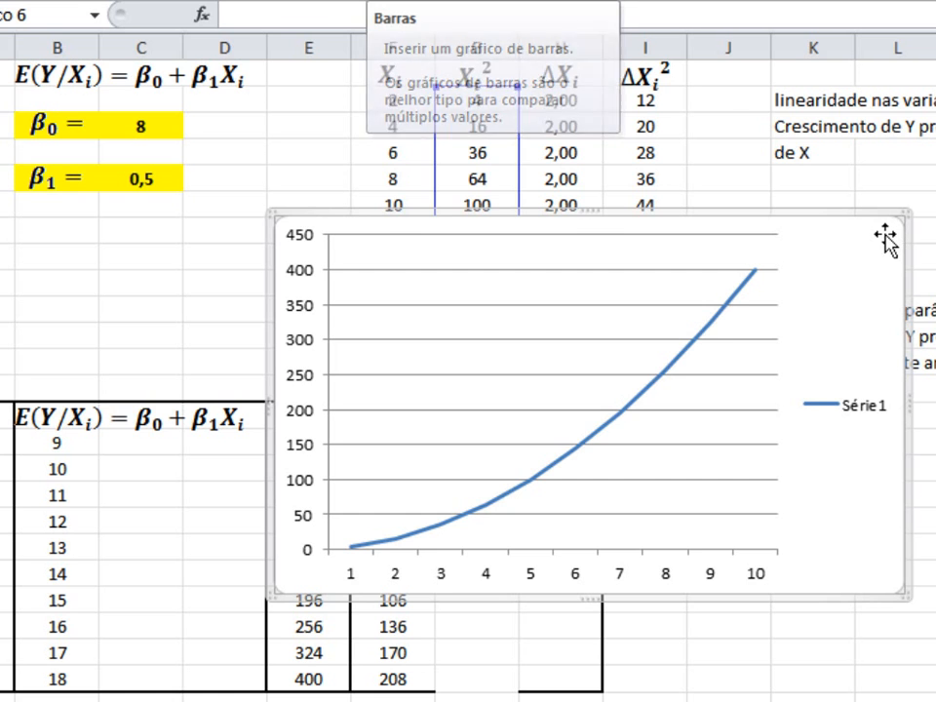
key("Delete")
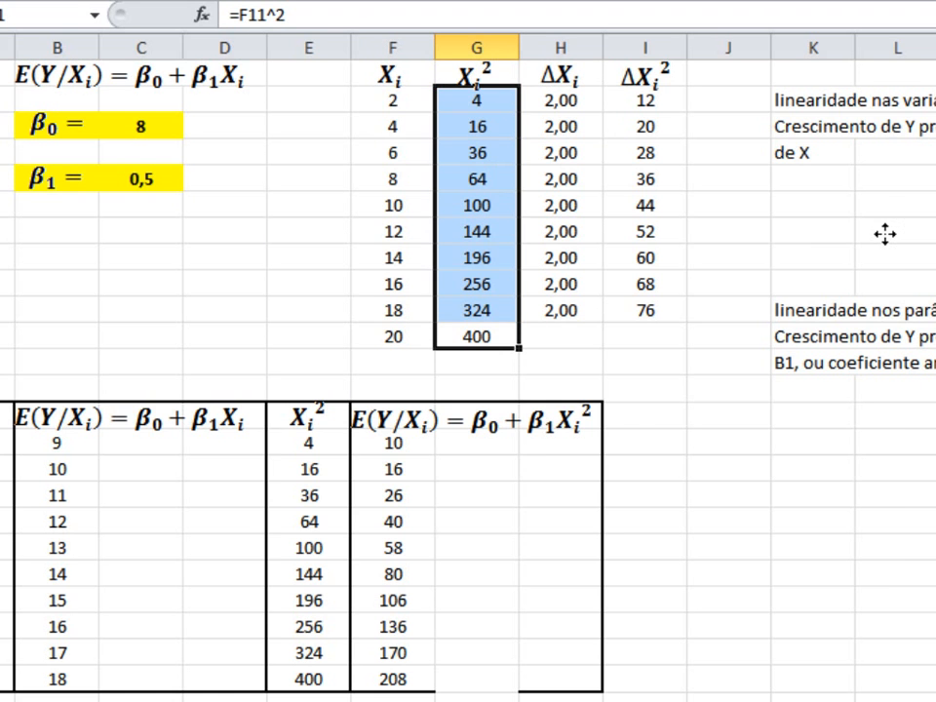
Step: Insert a 2-D line chart of the squared model's expected Y values in F15:F24
left_click(475, 452)
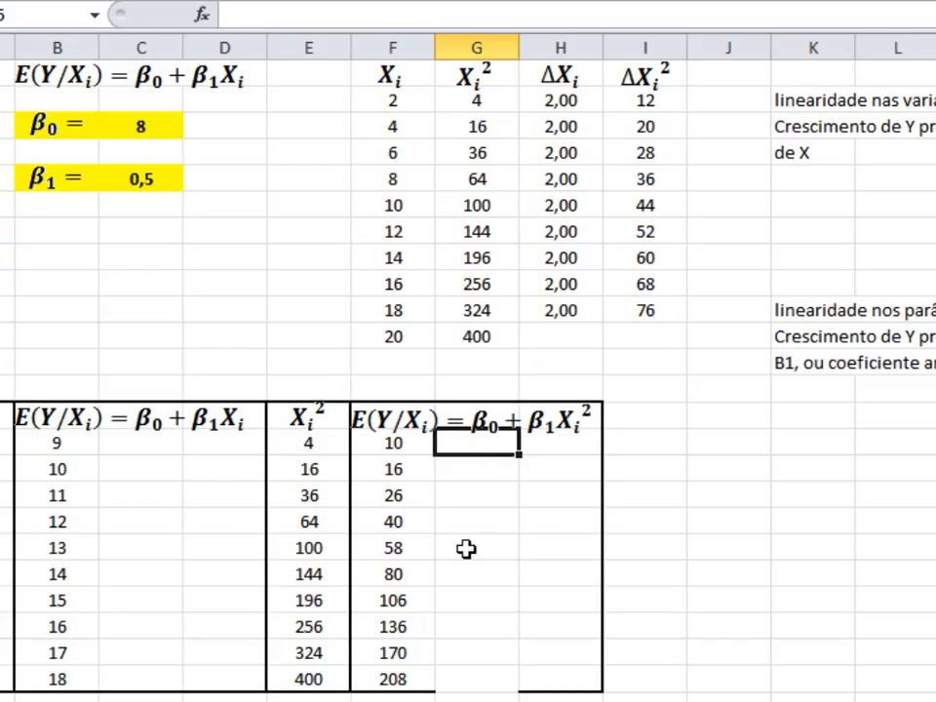
left_click(410, 443)
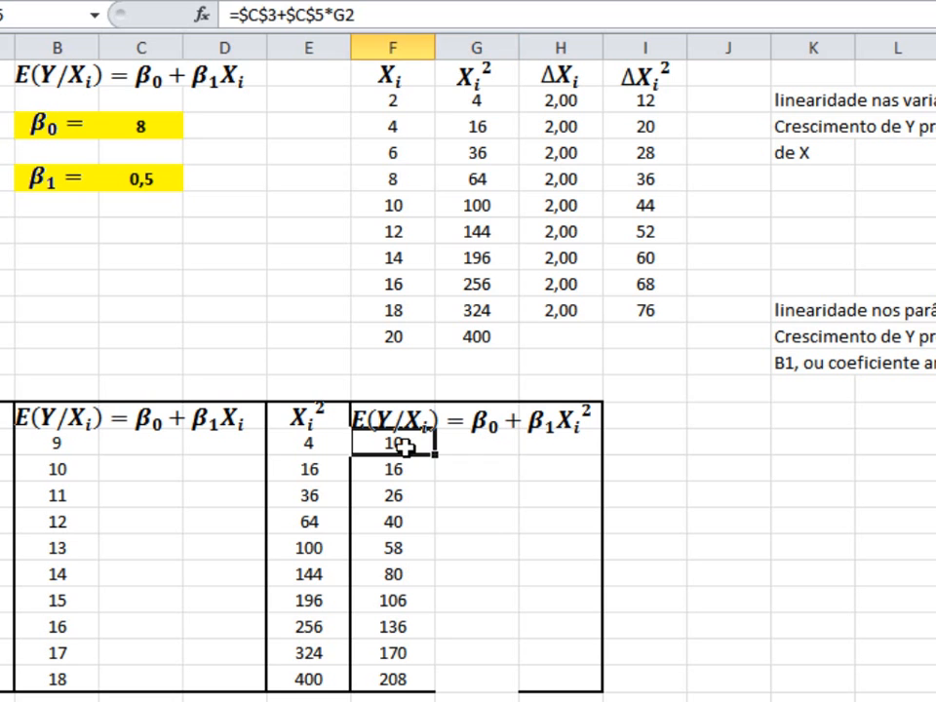
left_click_drag(414, 679, 420, 447)
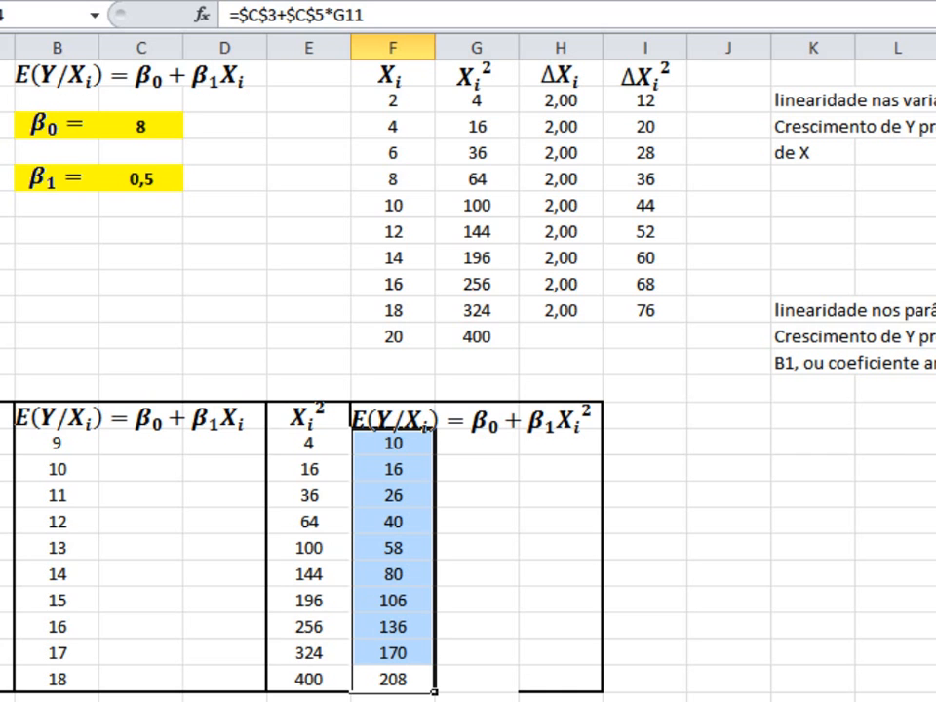
left_click(392, 0)
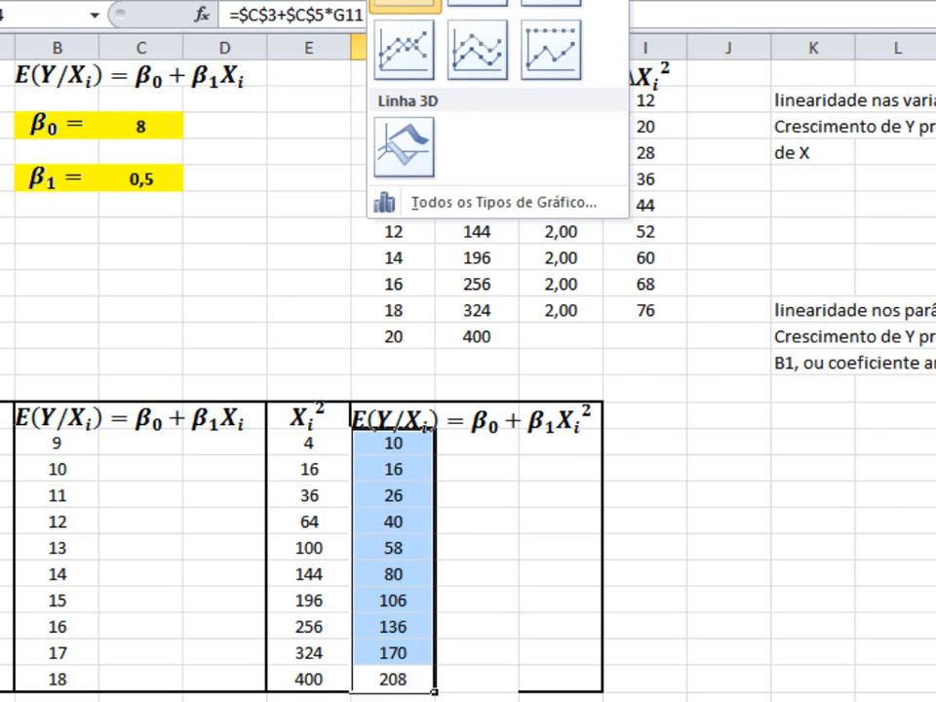
left_click(403, 3)
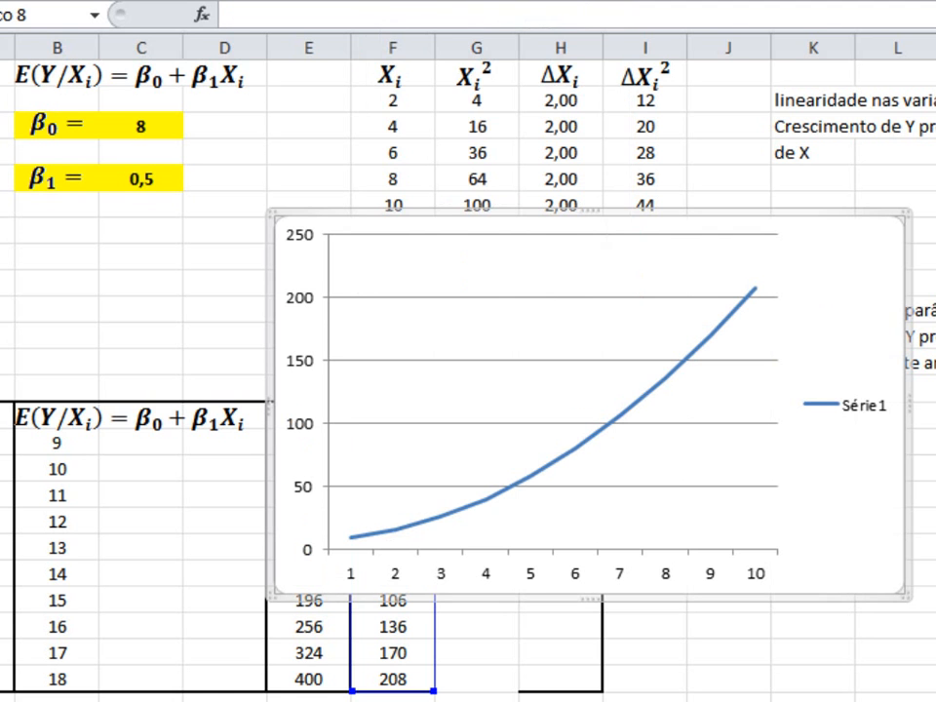
right_click(889, 234)
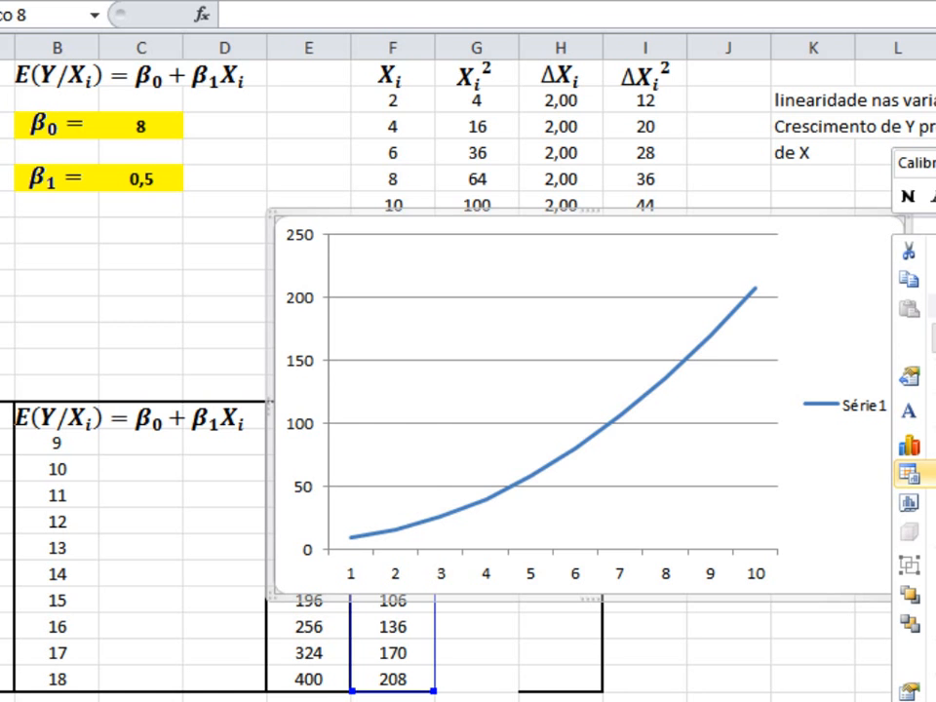
left_click(912, 473)
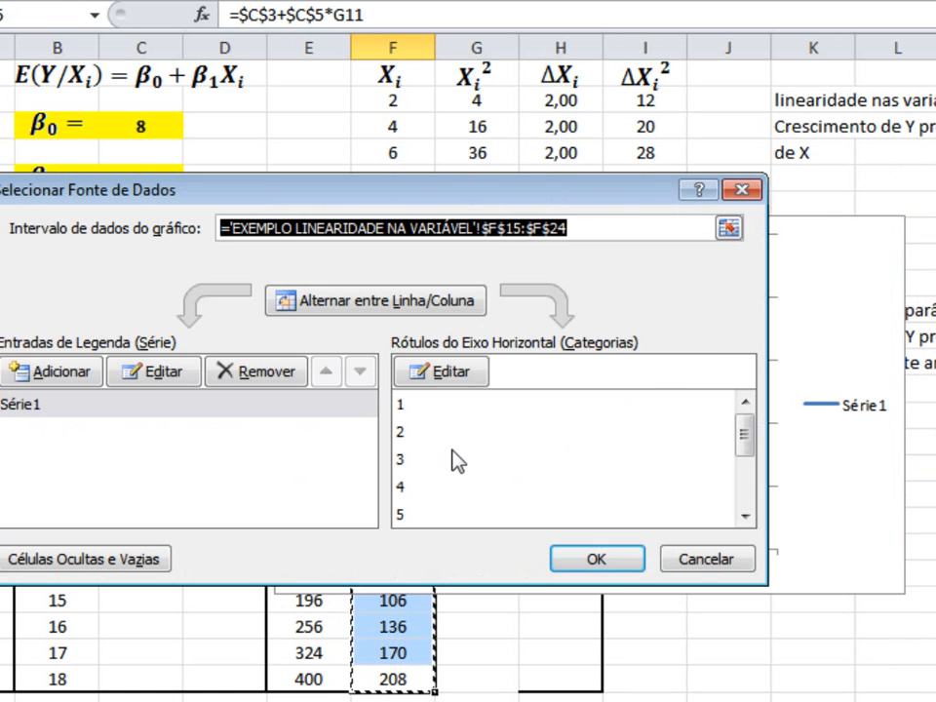
left_click(746, 190)
Step: Move the squared model's chart off the lower Xi² column and set its horizontal axis labels to the Xi² values in E15:E24
left_click_drag(696, 218, 903, 196)
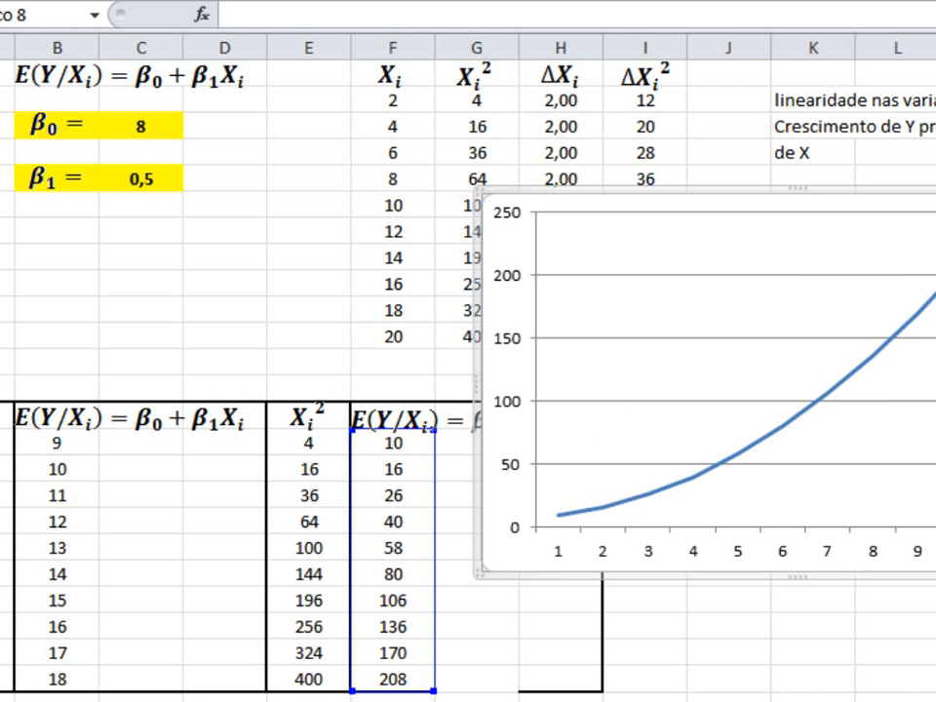
right_click(786, 292)
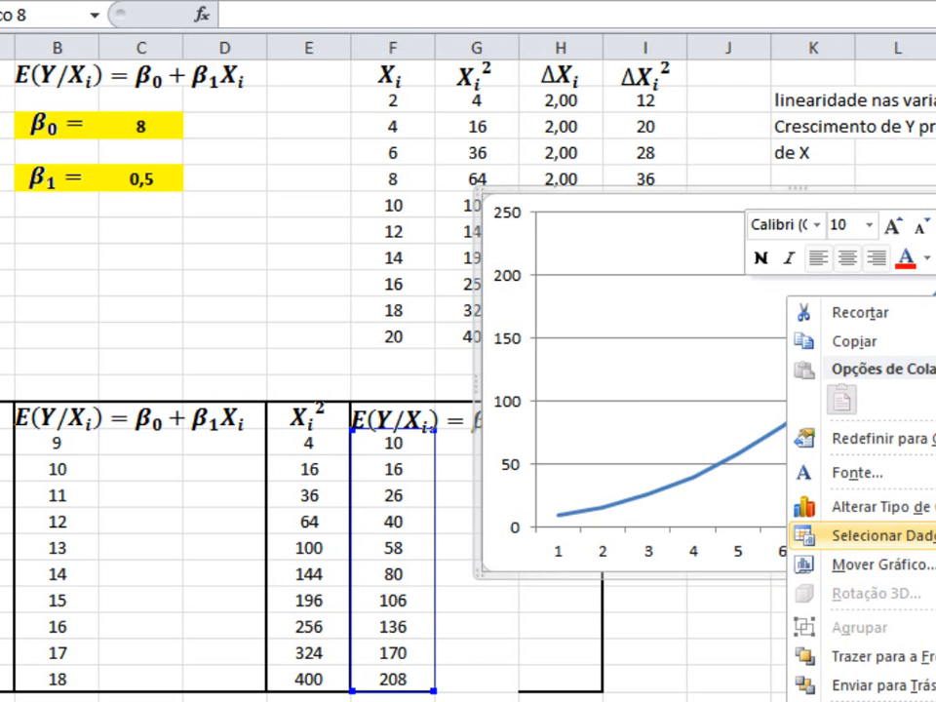
left_click(878, 535)
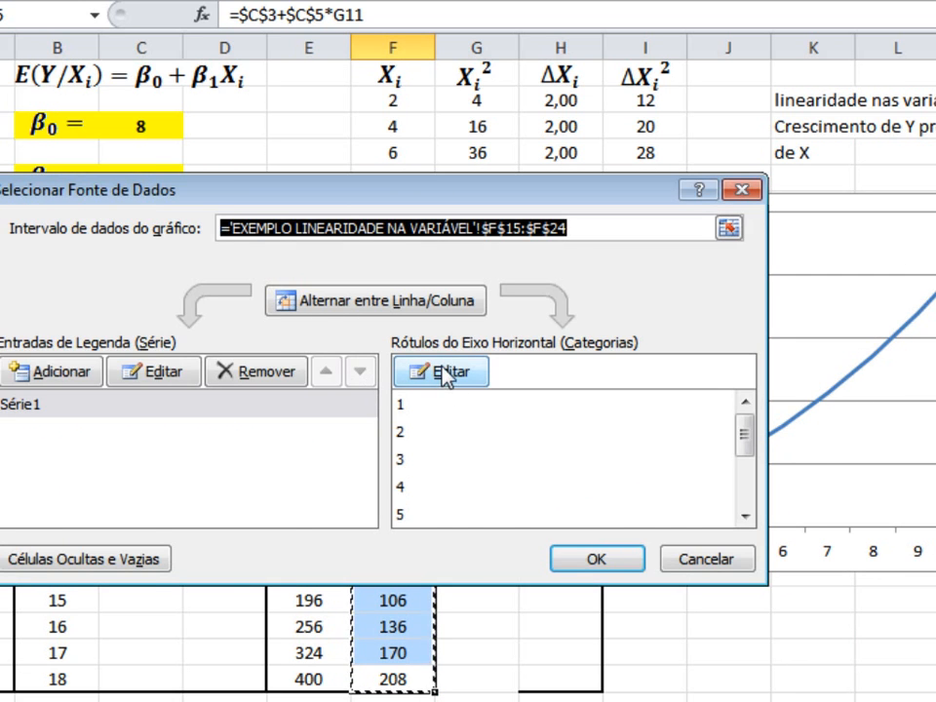
left_click(435, 371)
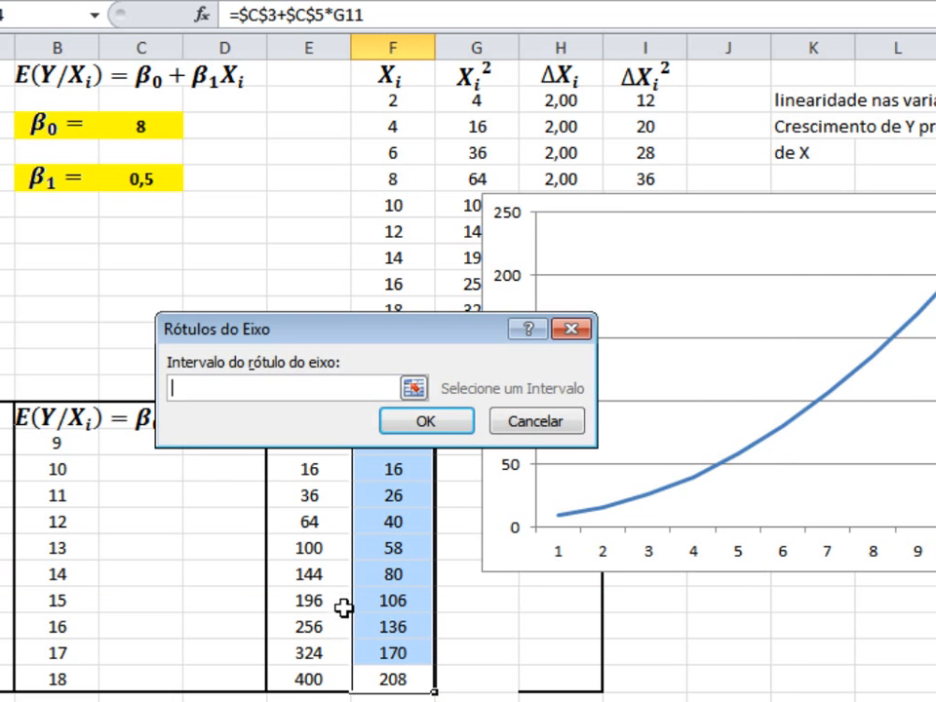
left_click_drag(336, 681, 327, 443)
left_click(447, 424)
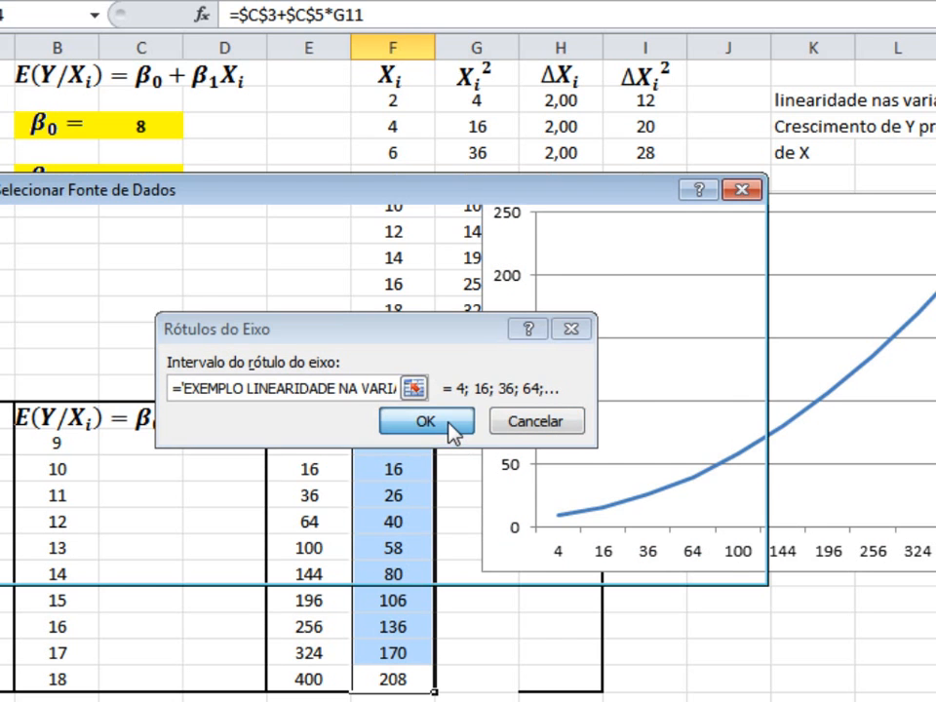
left_click(596, 561)
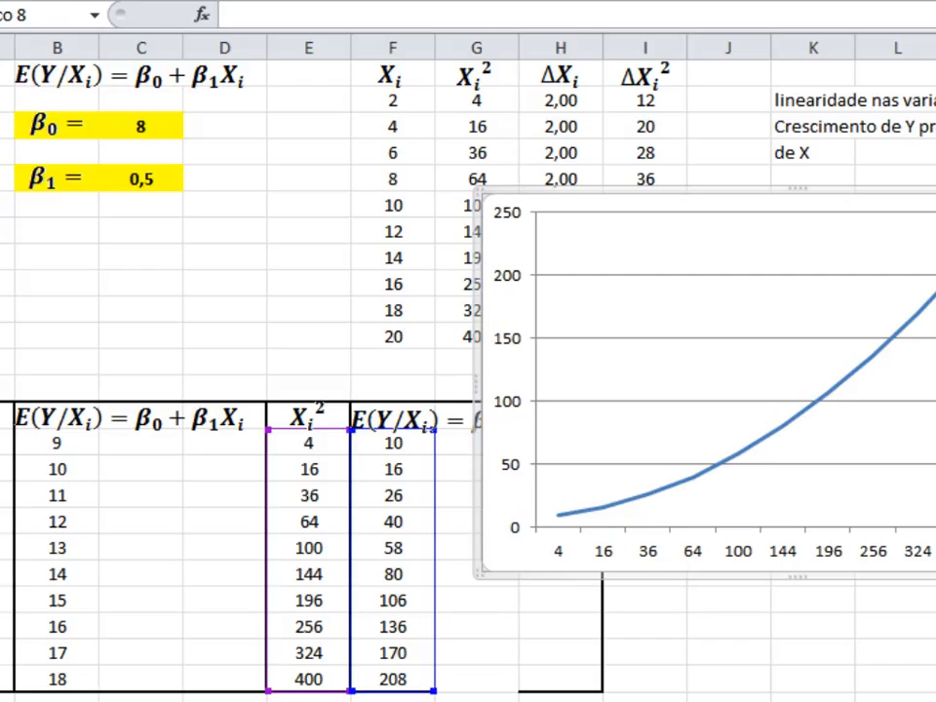
left_click(827, 393)
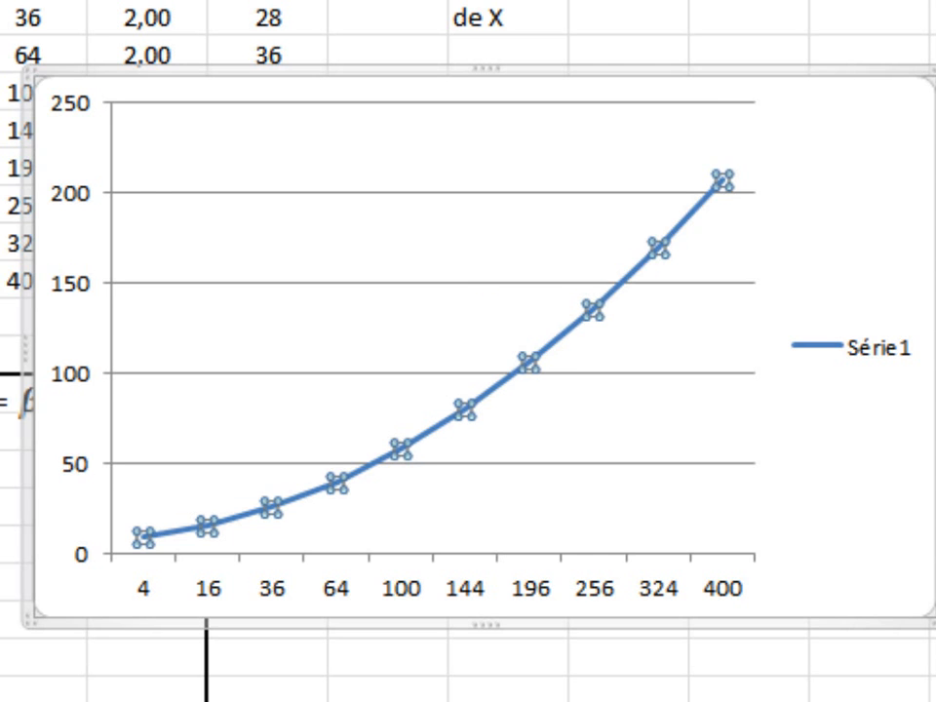
key("Escape")
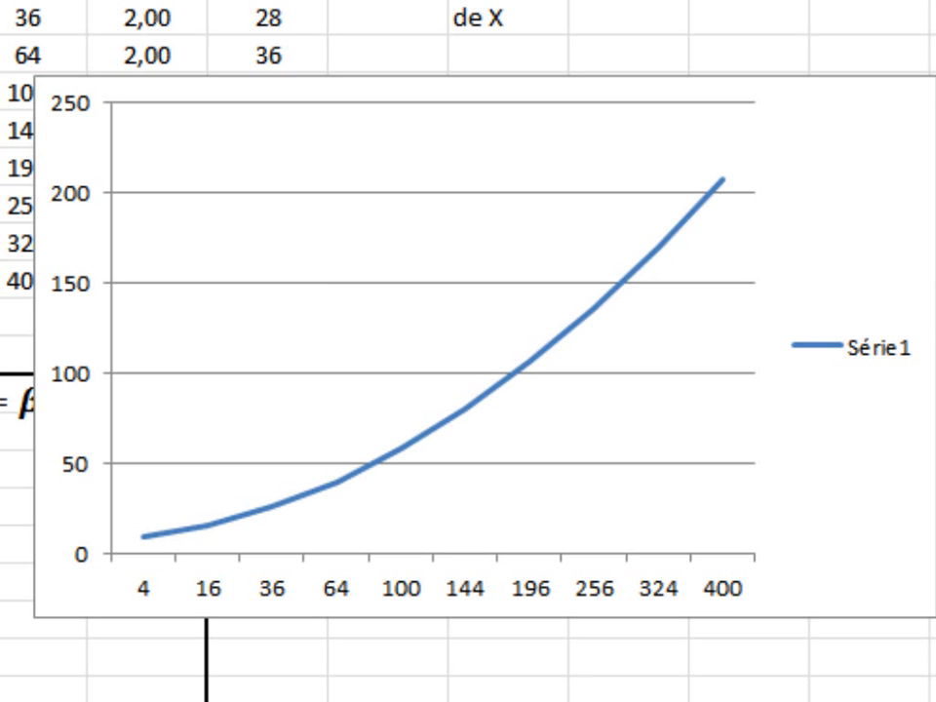
Step: Calculate β1 times 400 in D5 with =C5*400 and clear the cell again
left_click(119, 194)
type("=")
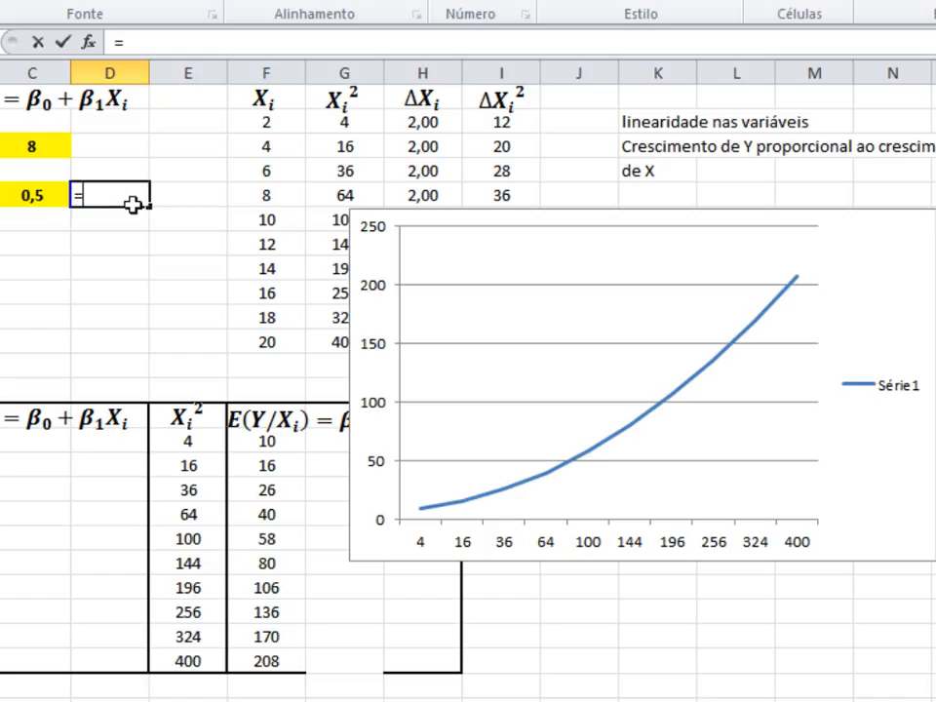
key("Left")
type("*40")
type("0")
key("Return")
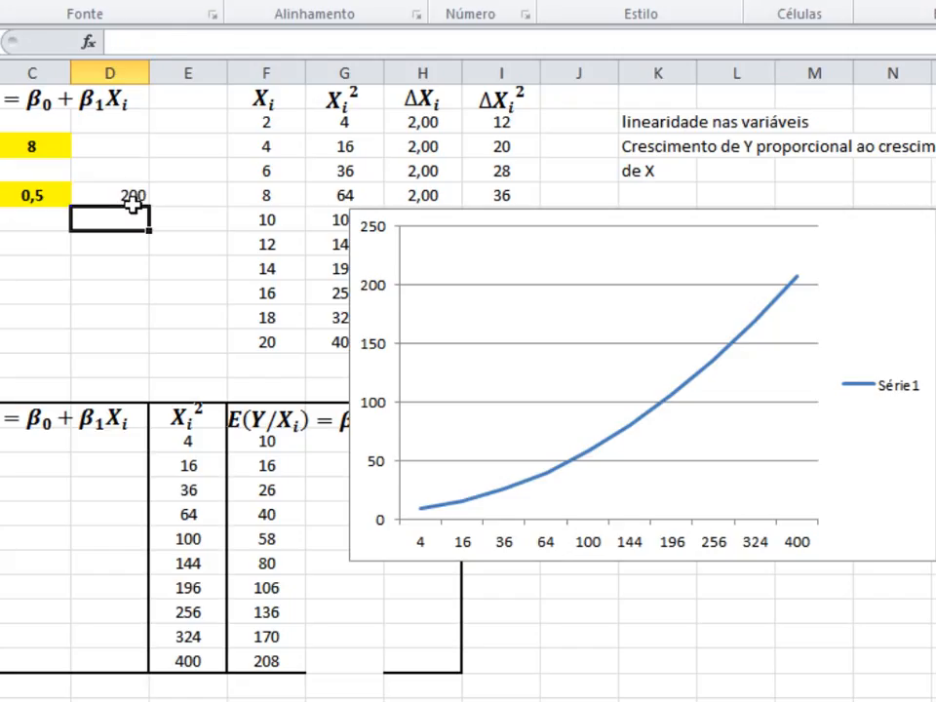
left_click(133, 198)
key("Delete")
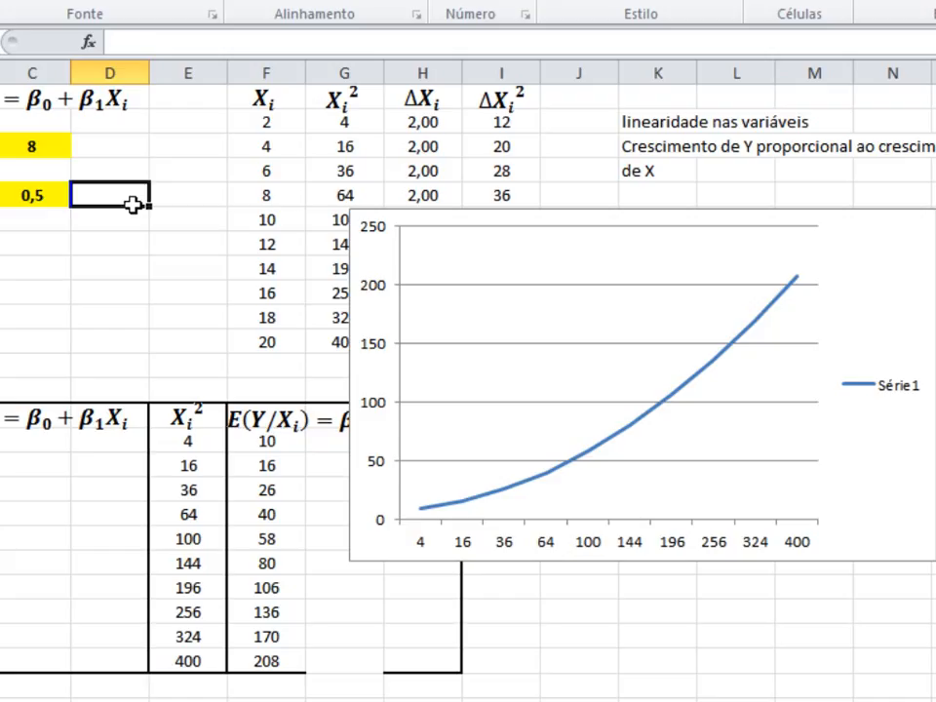
Step: Calculate the expected Y for Xi² of 400 in D5 with =C3+C5*400 and clear the cell again
type("=")
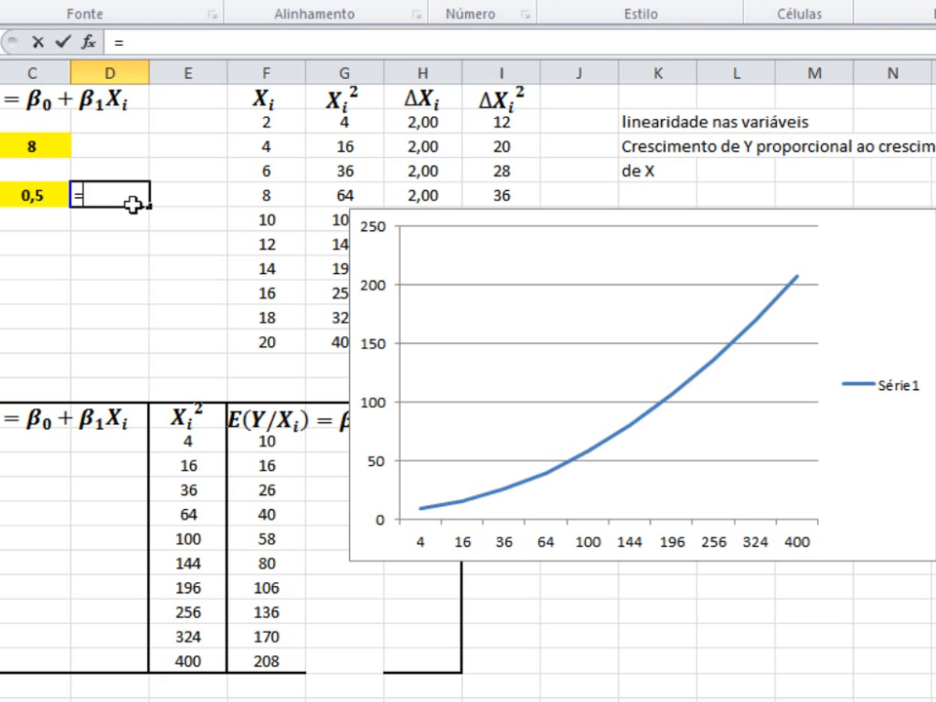
key("Left")
key("Up")
key("Up")
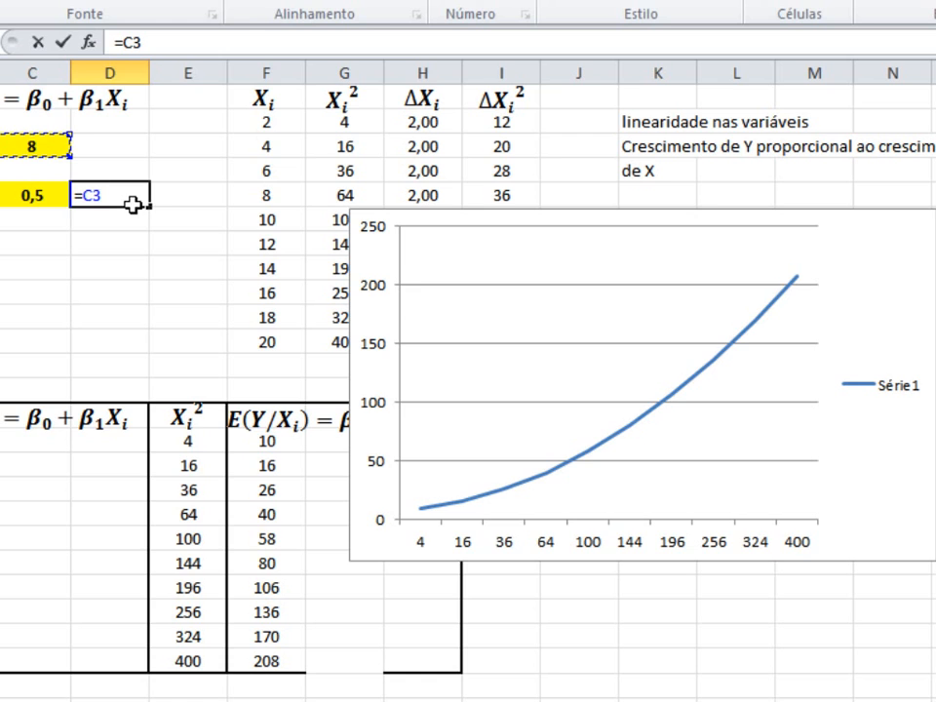
type("+")
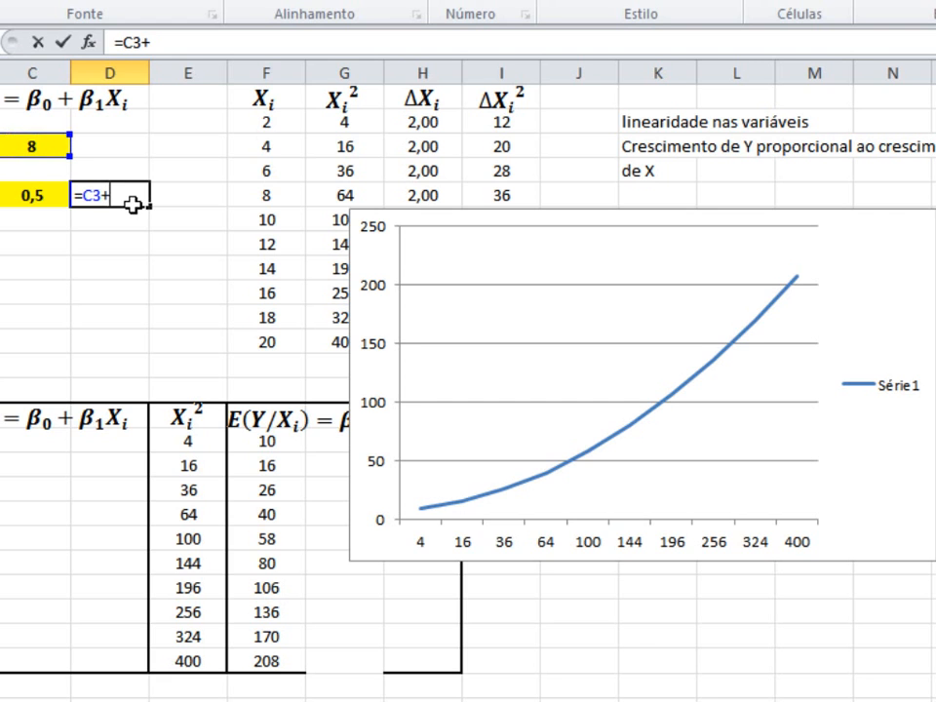
key("Left")
type("*400")
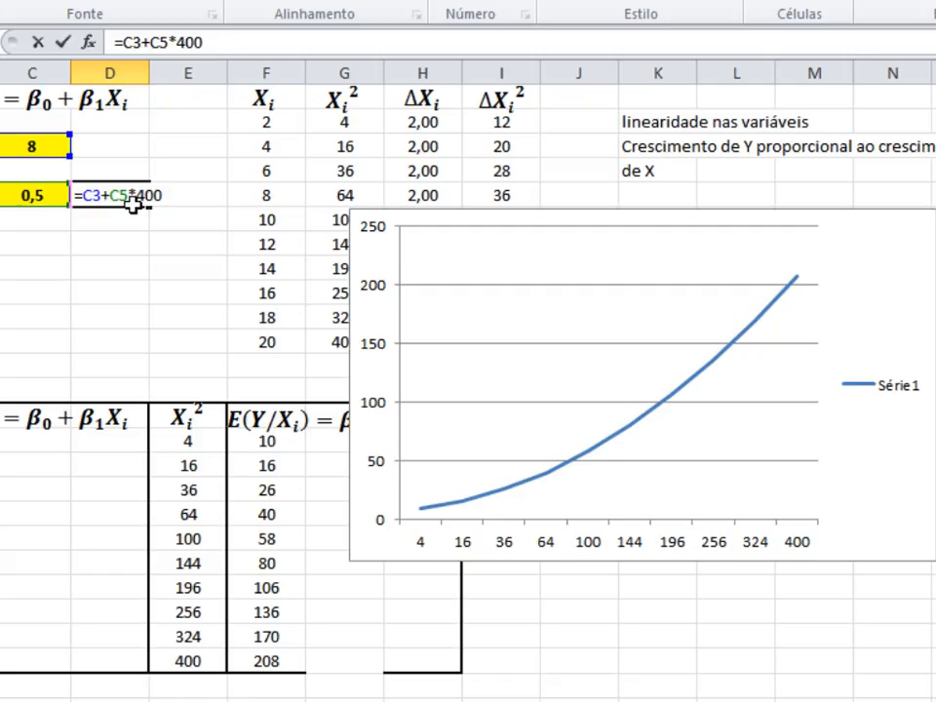
key("Return")
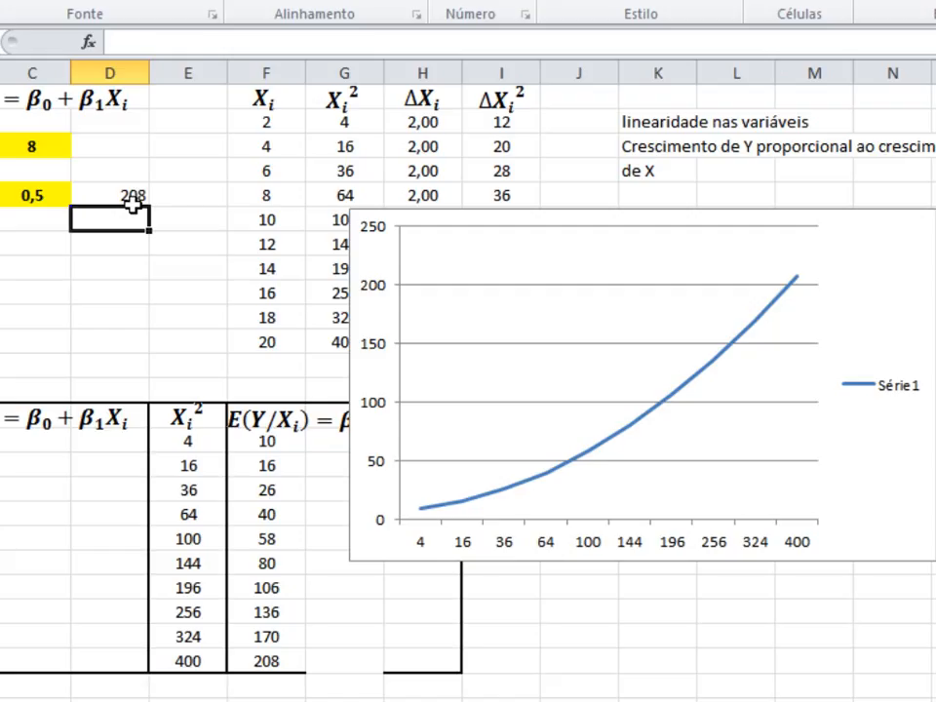
left_click(132, 199)
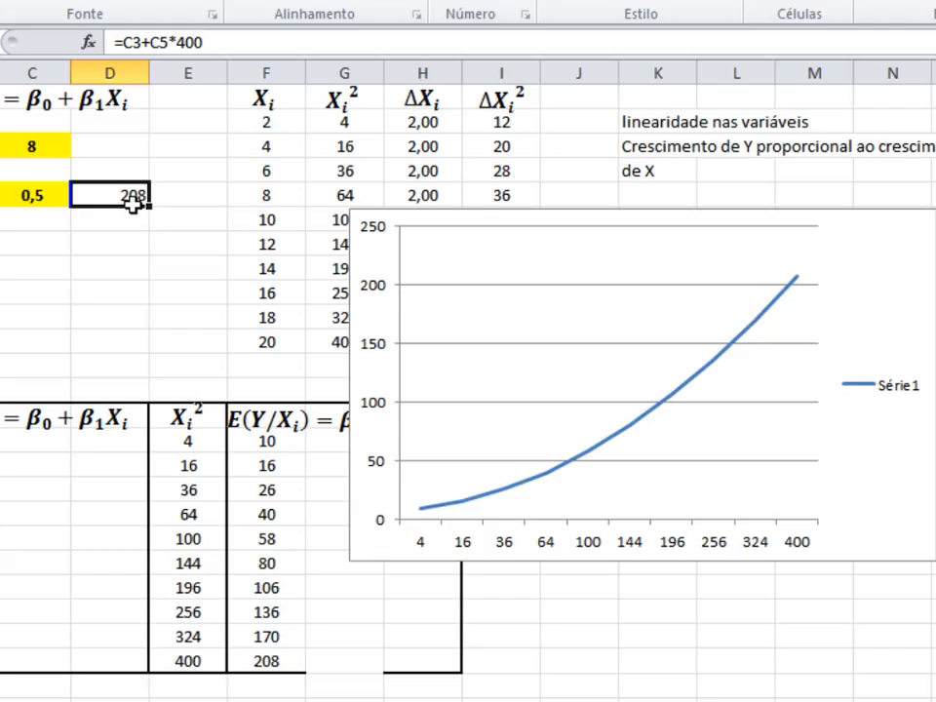
key("Delete")
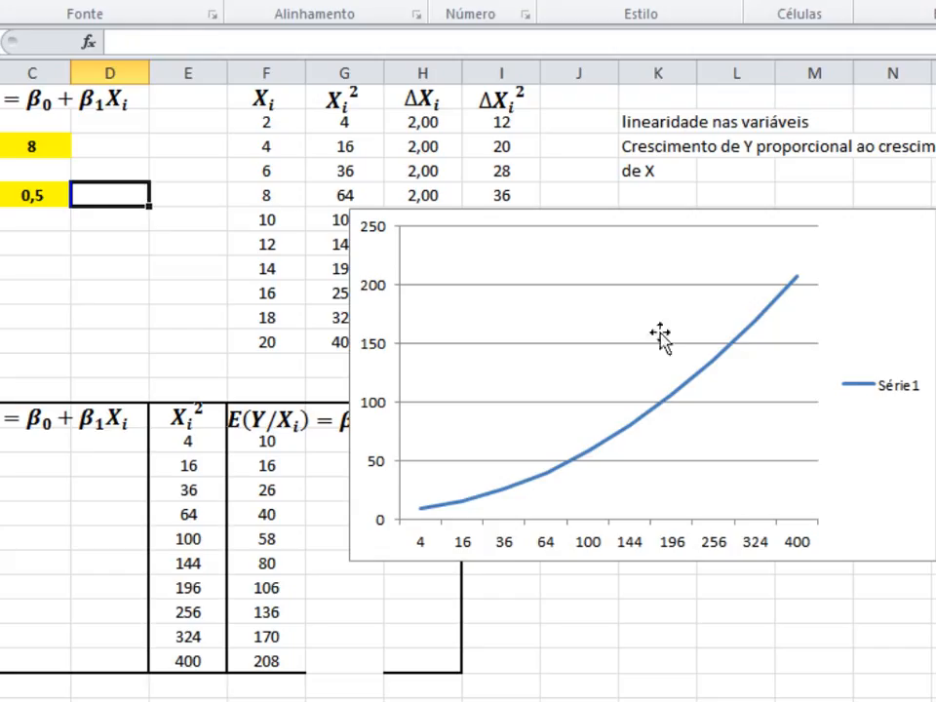
Step: Delete the line chart of the squared model
left_click(924, 236)
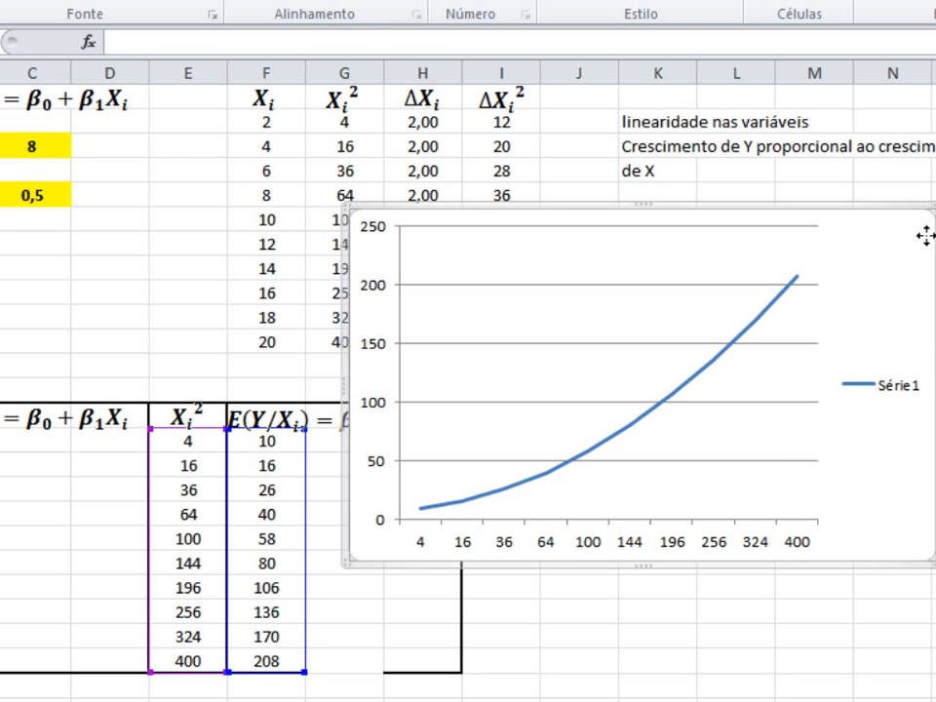
key("Delete")
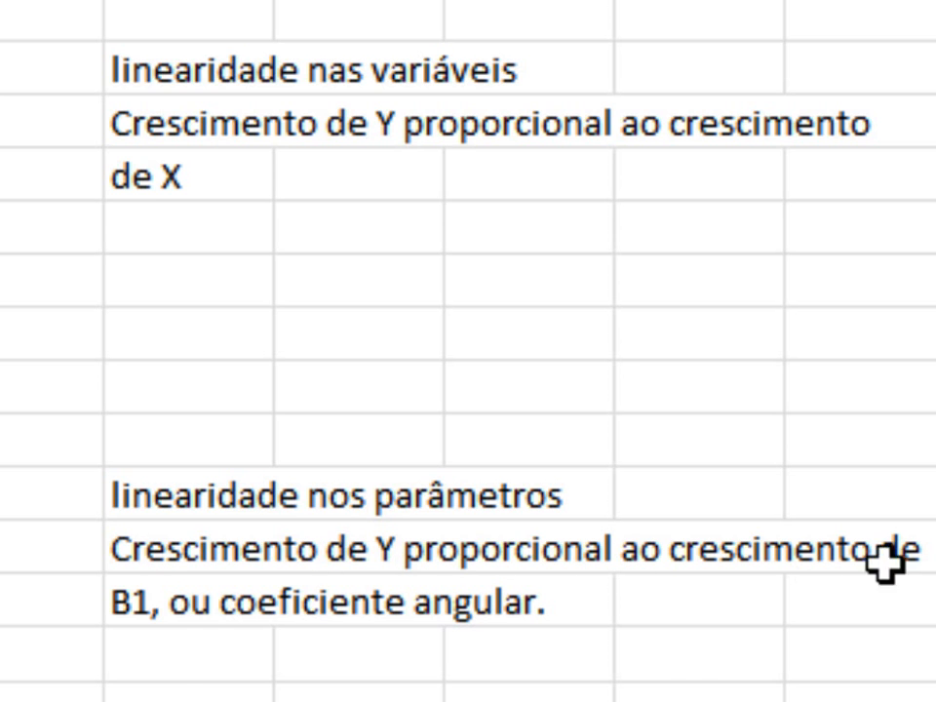
Step: Read the note on linearity in the parameters, about Y growing in proportion to B1, the angular coefficient
left_click(161, 608)
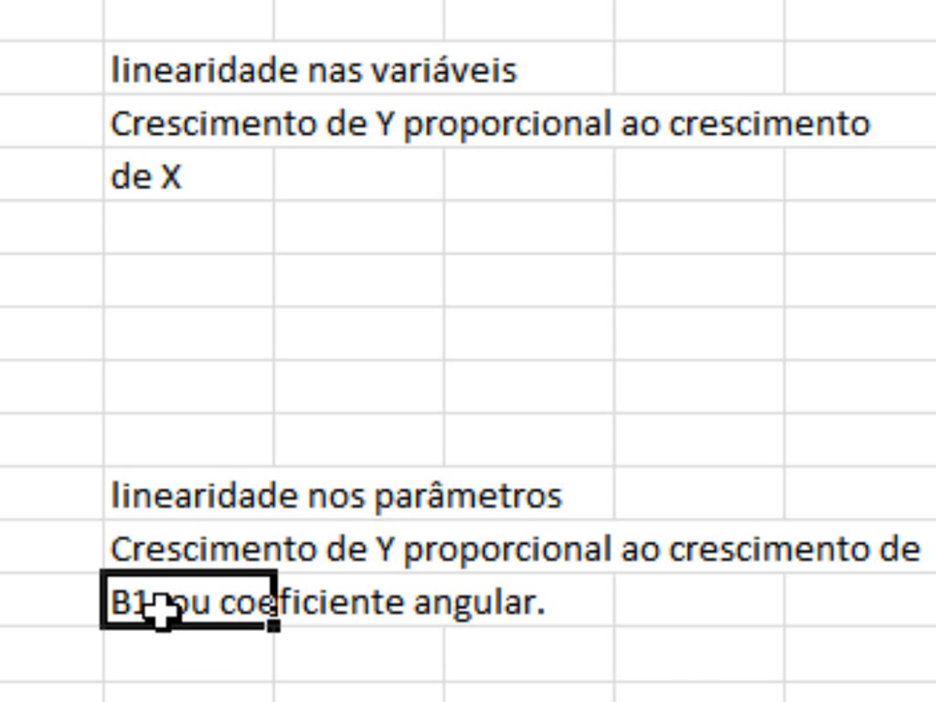
left_click(500, 566)
left_click(500, 599)
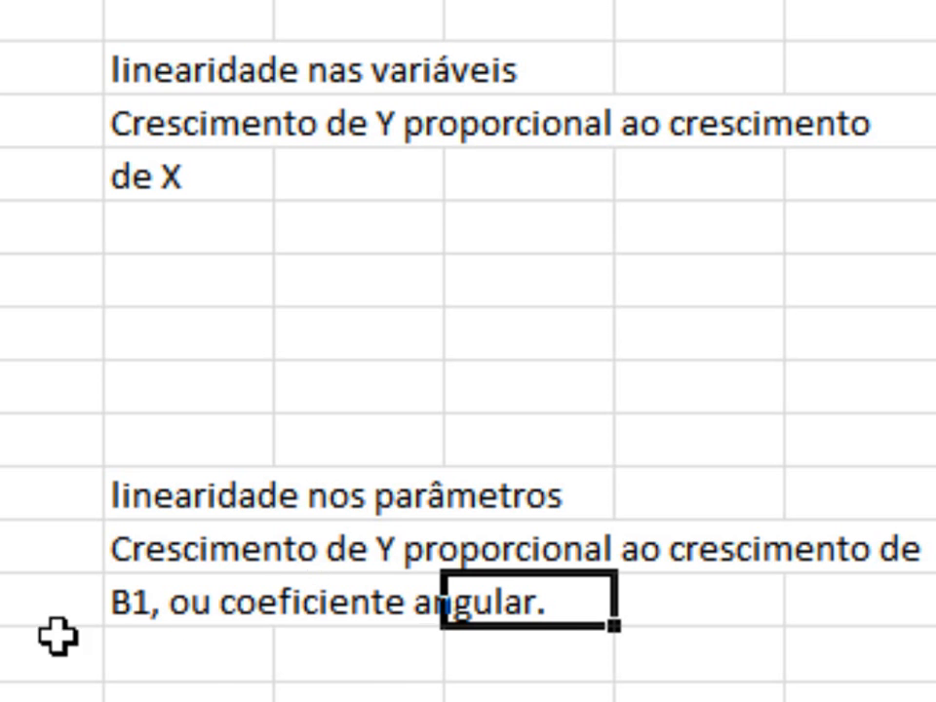
left_click(142, 589)
left_click(446, 577)
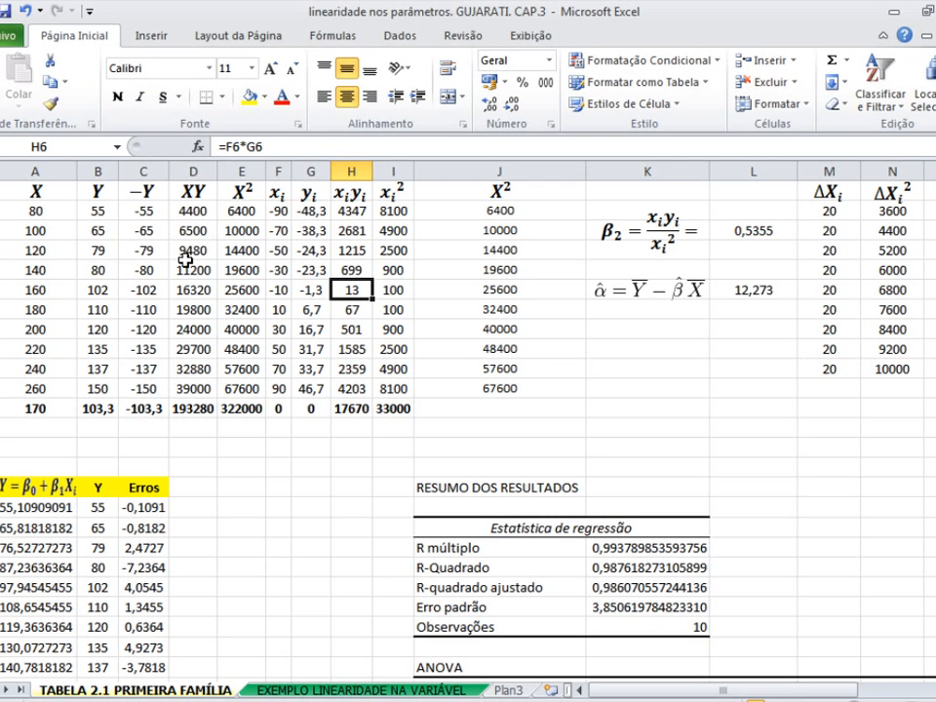
Step: On the TABELA 2.1 PRIMEIRA FAMÍLIA sheet, examine the X values from A2 to A11 and the mean formula in A12
left_click(44, 195)
left_click(39, 211)
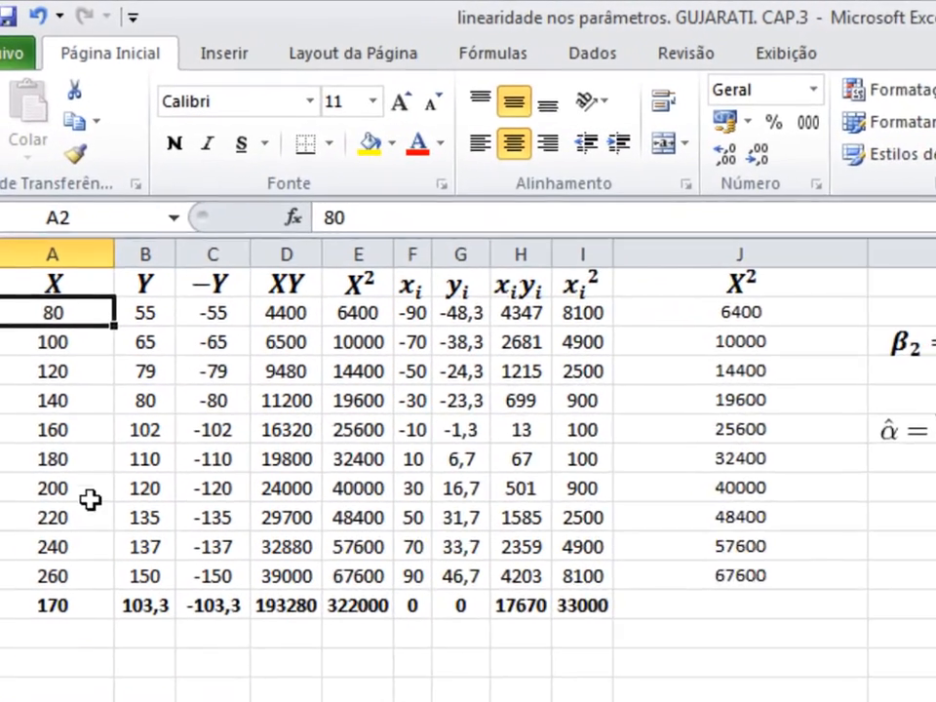
left_click(76, 571)
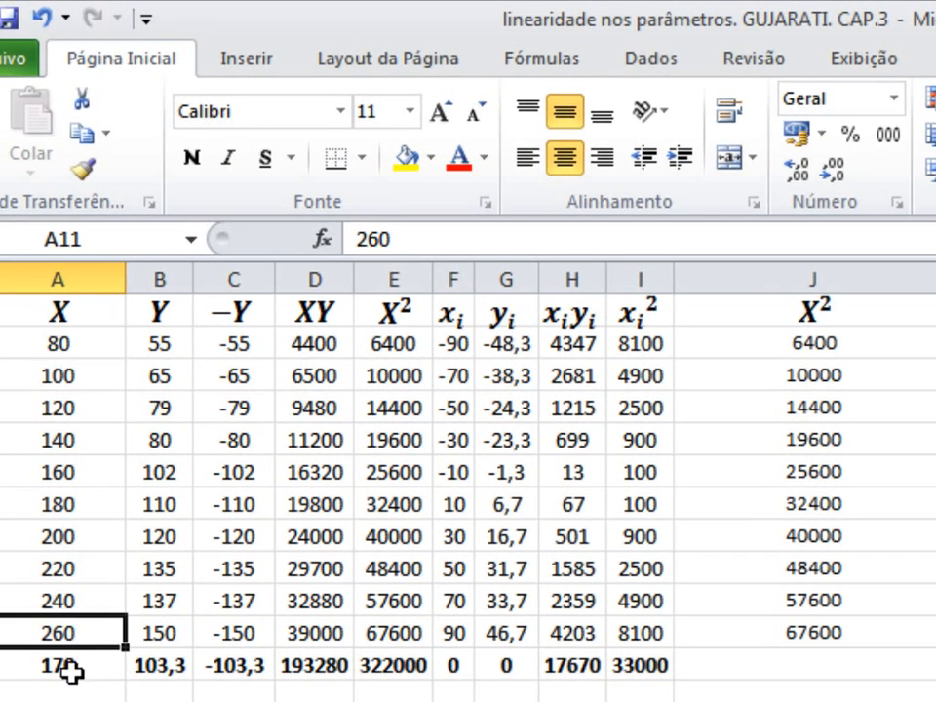
left_click(72, 668)
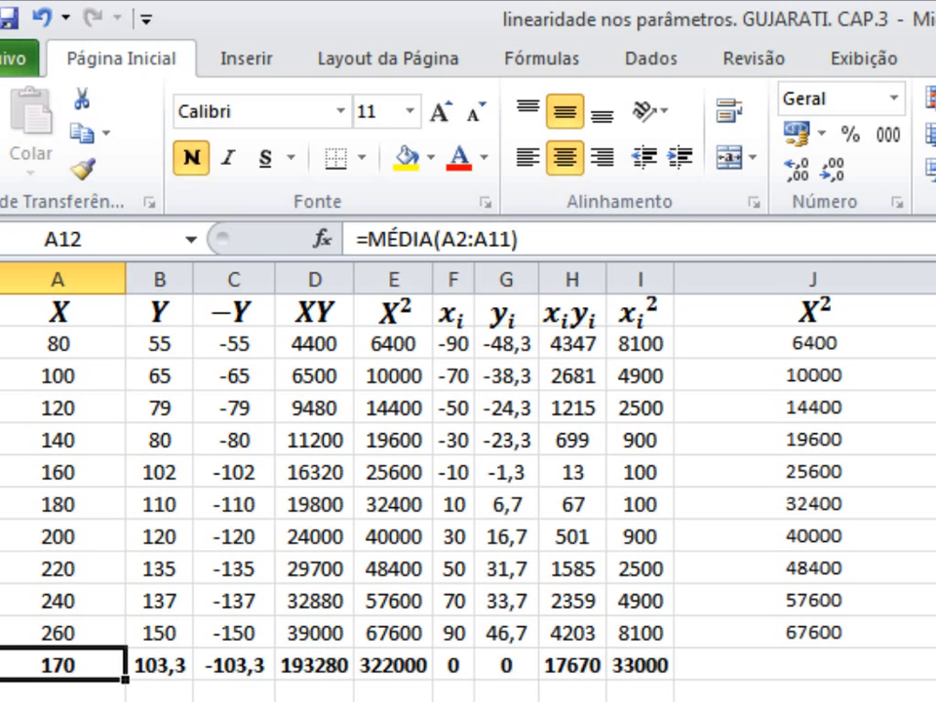
Step: Examine the estimated β2 and α coefficients beside the table, including the α formula in L6
left_click(934, 375)
left_click(934, 472)
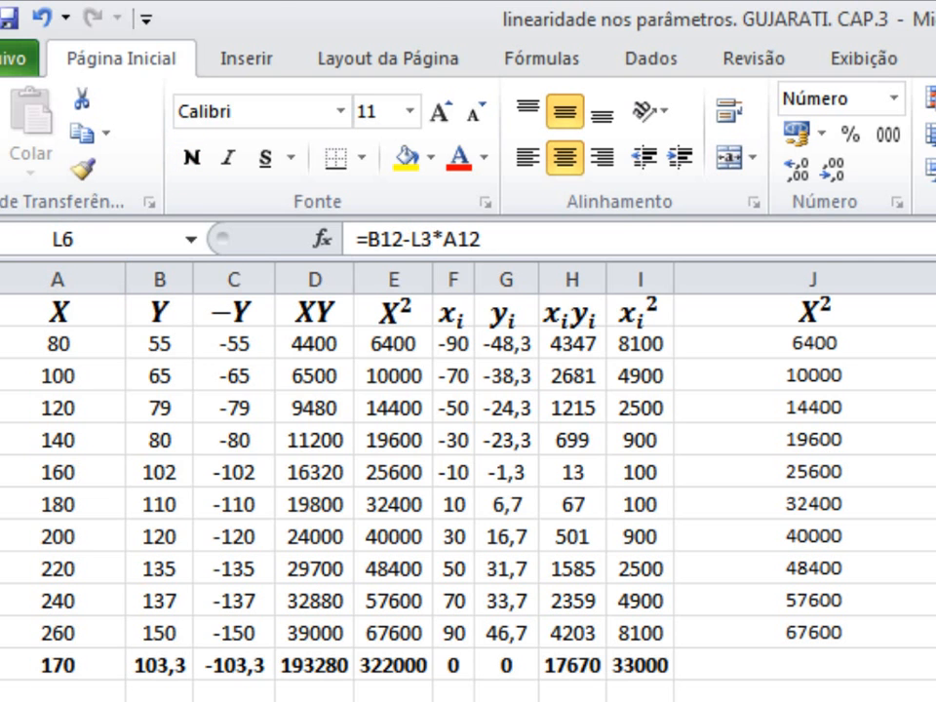
left_click(934, 439)
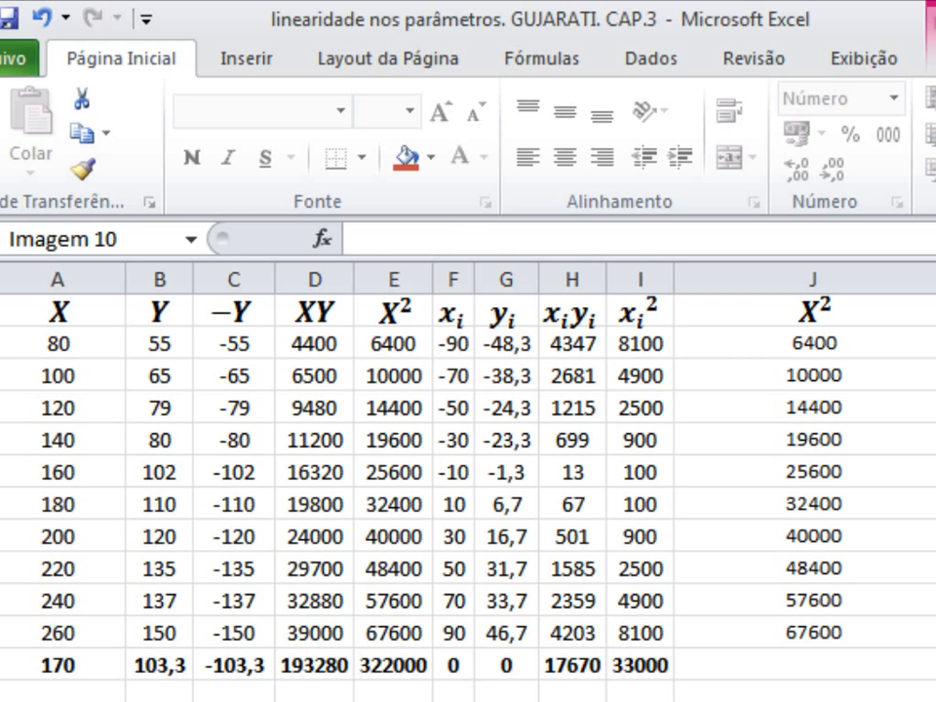
left_click(934, 472)
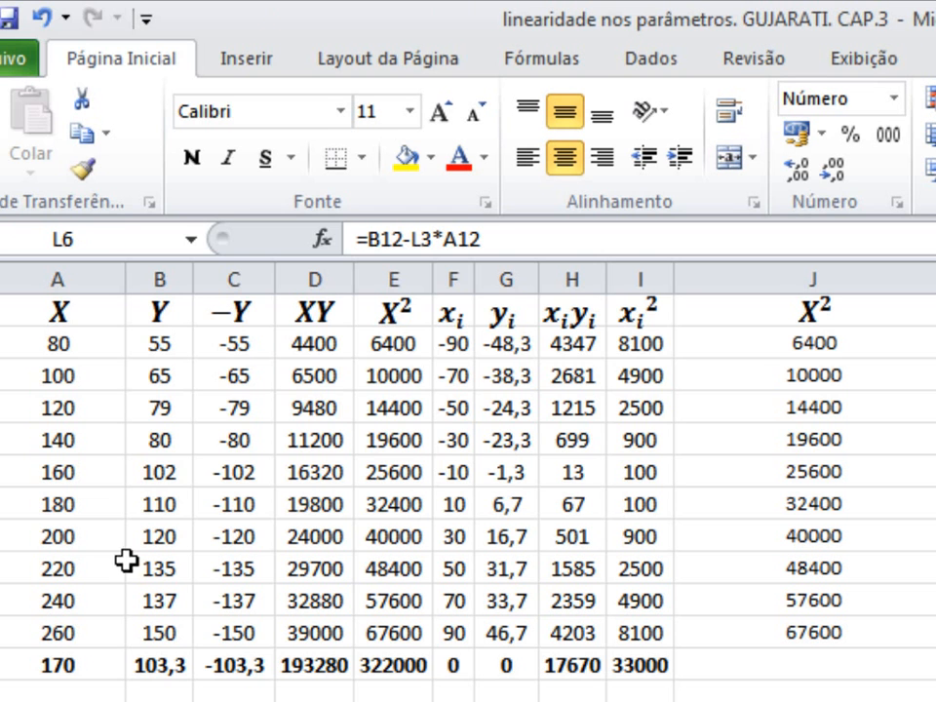
Step: Examine the Y mean formula in B12 and the Y values in B2, B3 and B4
left_click(154, 667)
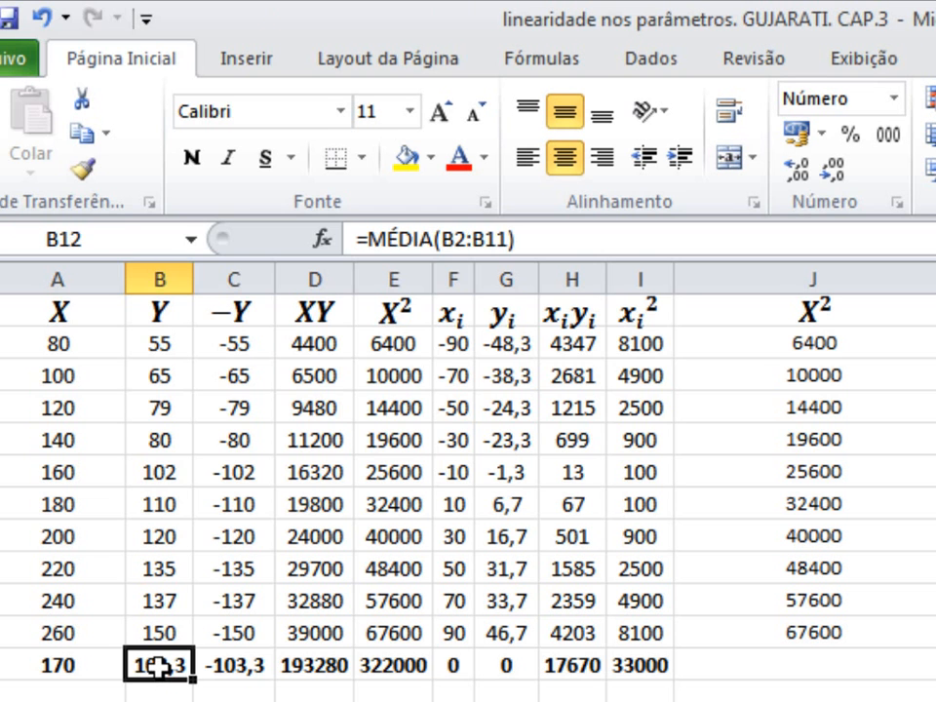
left_click(168, 342)
left_click(186, 356)
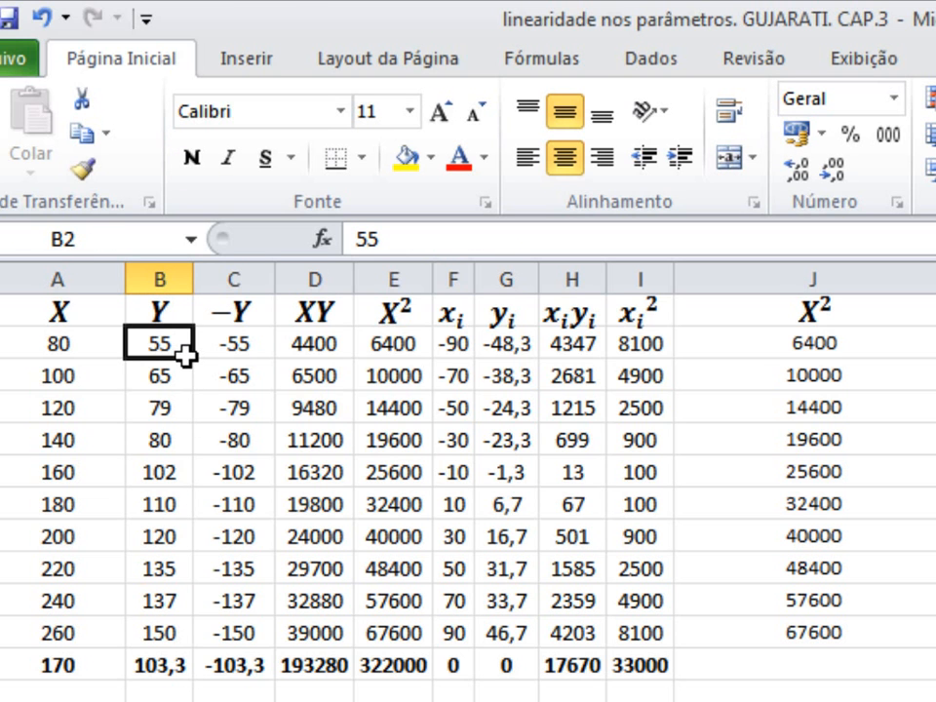
left_click(183, 376)
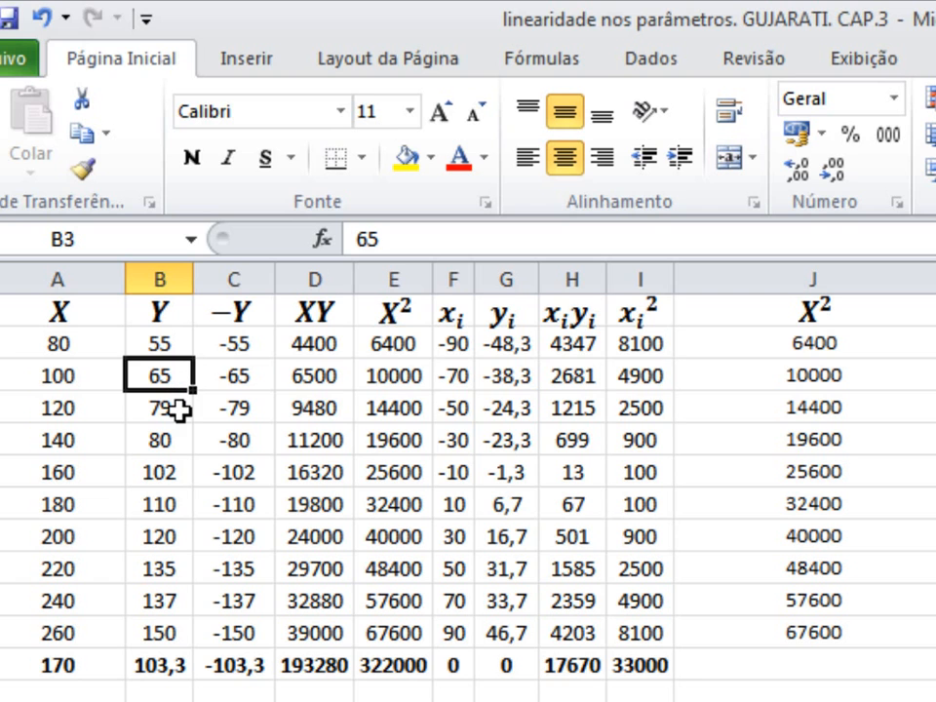
left_click(180, 411)
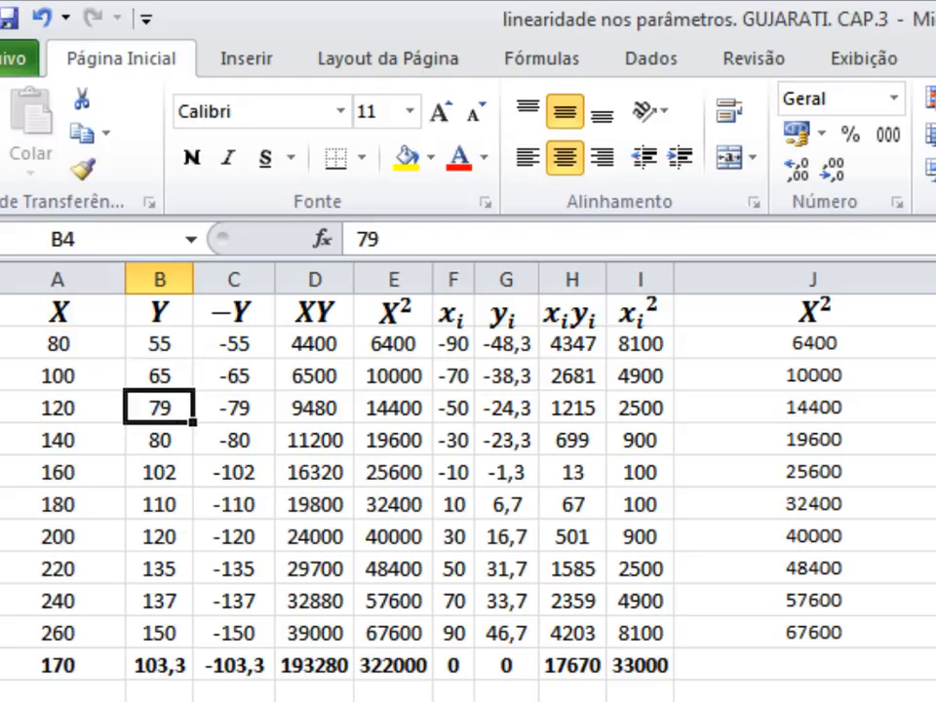
Step: Compare the Y values in B3 and B5 with the Tabela 2.1 Gujarati image in Windows Photo Viewer, alongside the X values
key("alt+Tab")
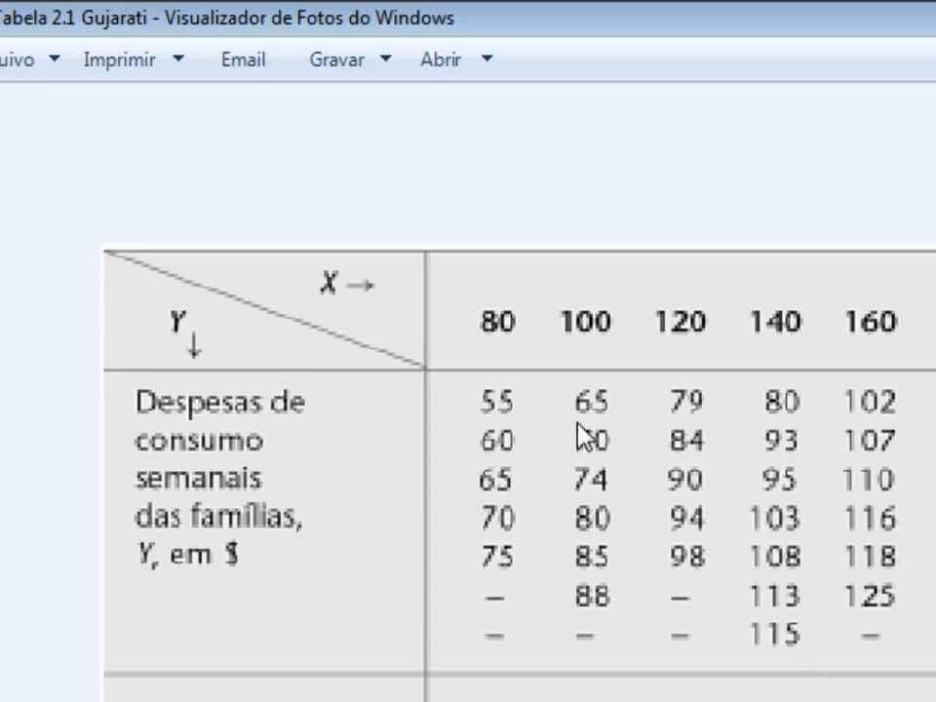
key("alt+Tab")
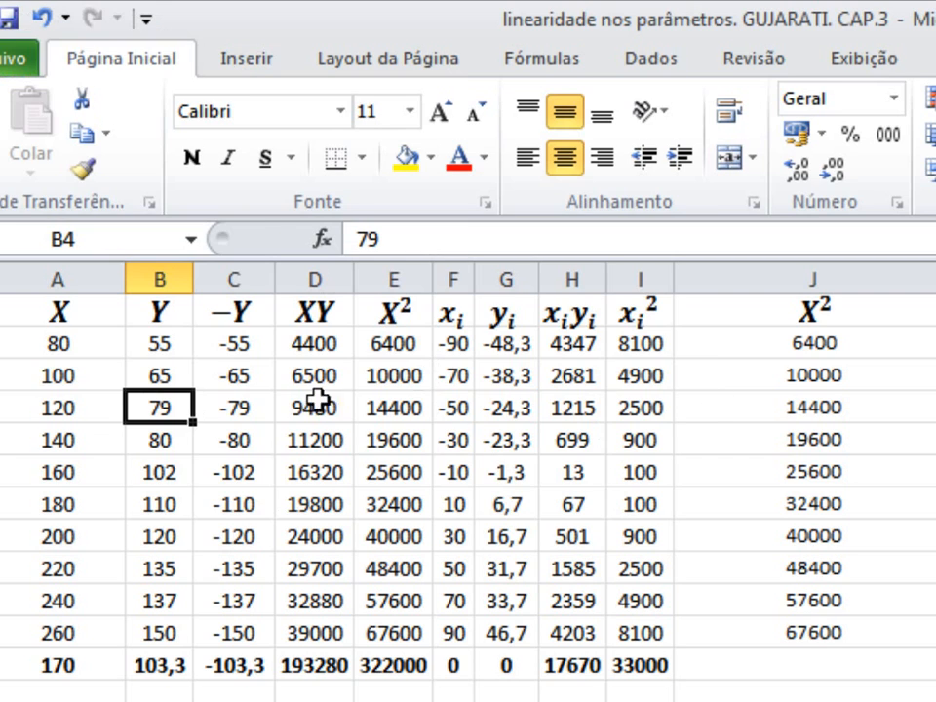
left_click(162, 440)
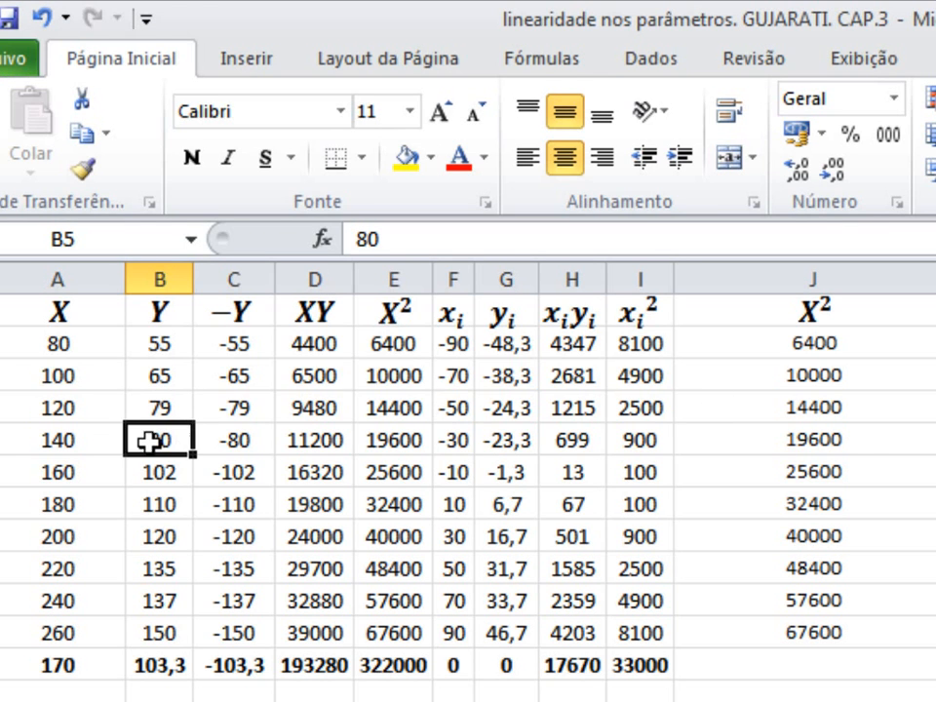
left_click(44, 377)
left_click(62, 468)
left_click(148, 367)
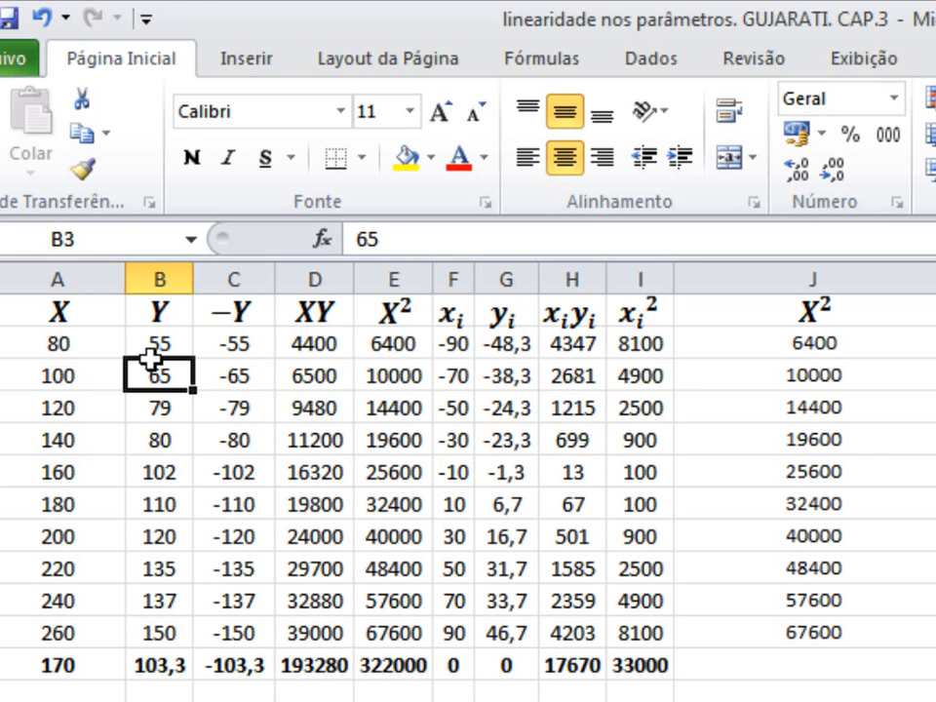
left_click(159, 440)
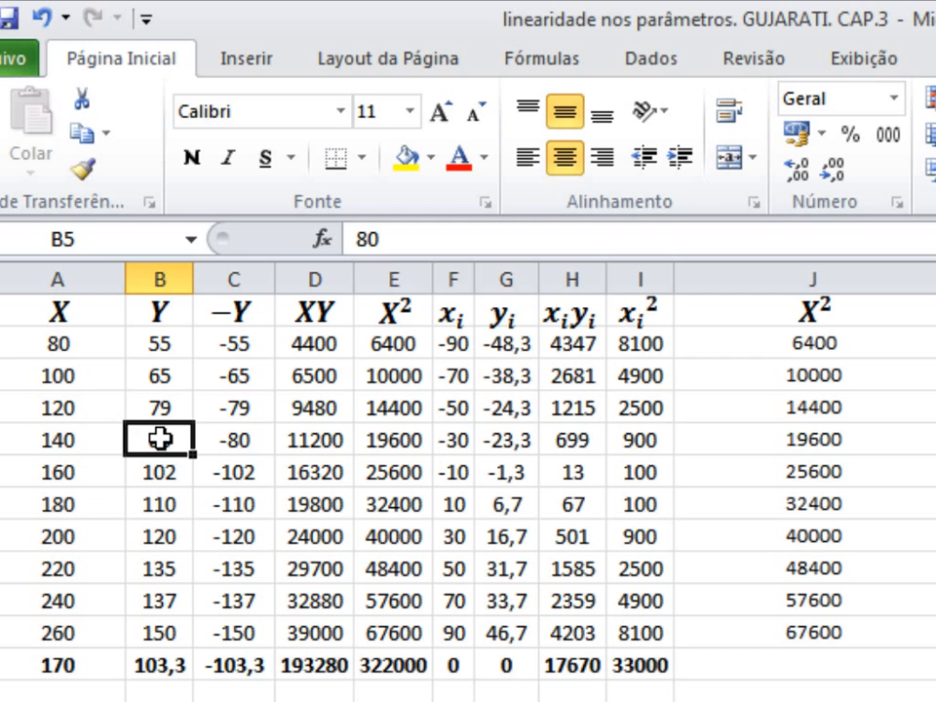
Step: Examine the −Y column, including the sign-inverting formula in C9
left_click(245, 353)
left_click_drag(241, 448, 245, 566)
left_click(244, 566)
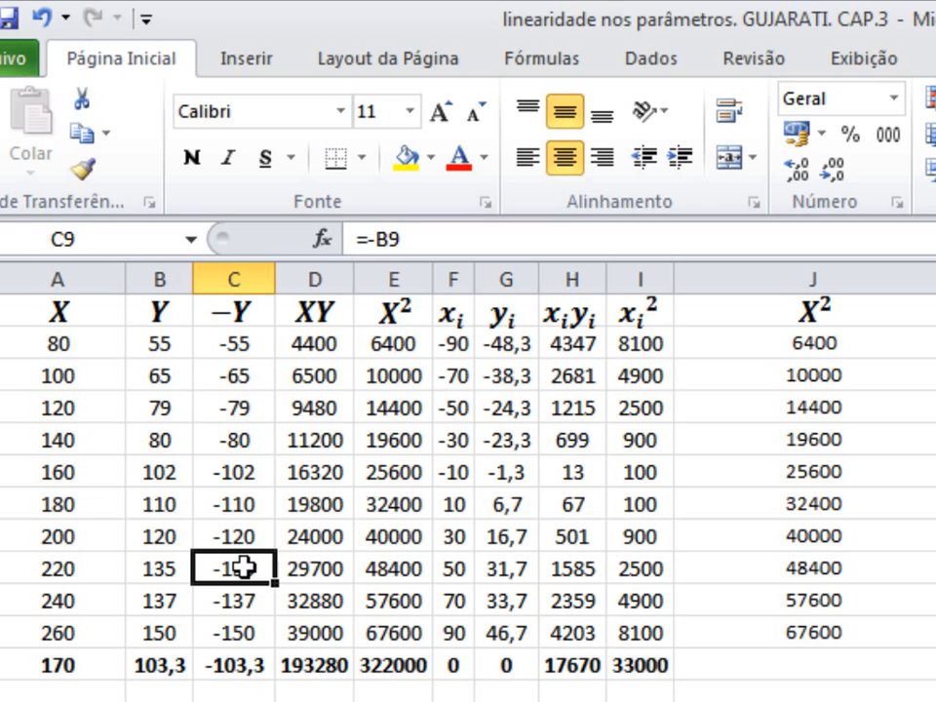
Step: Examine the XY product formulas in D2, D3 and D9, their X and Y factors, and the sum formula in D12
left_click(304, 349)
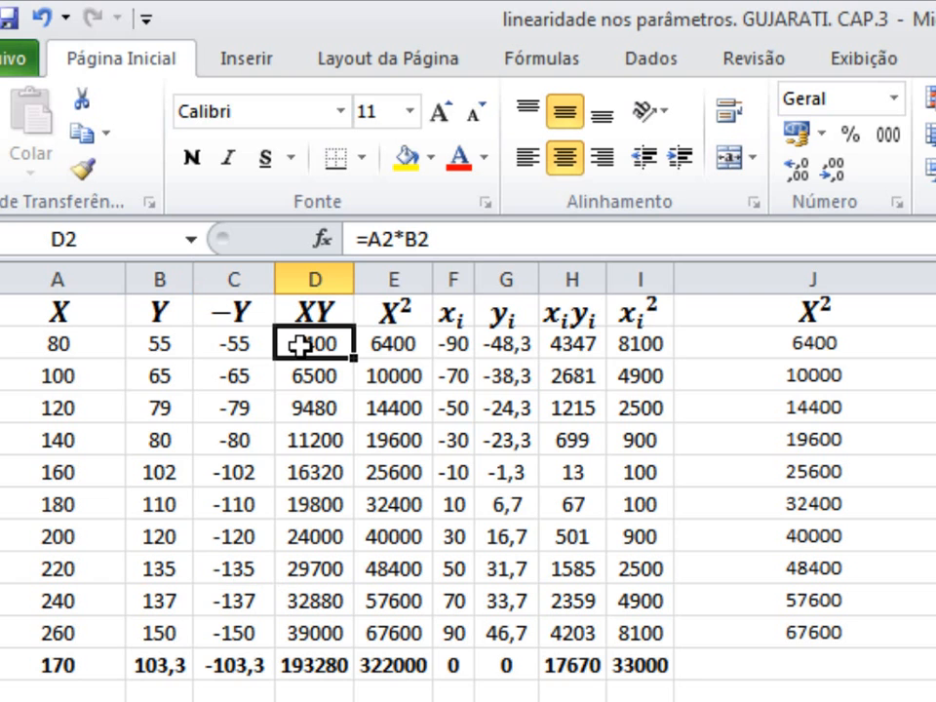
left_click(314, 307)
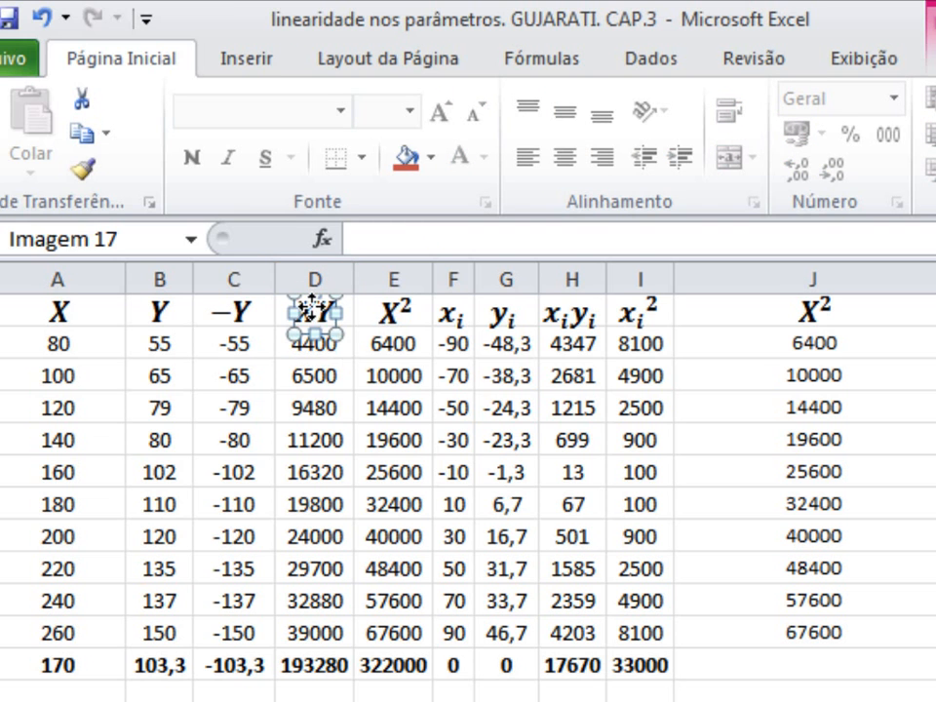
left_click(341, 355)
left_click(84, 353)
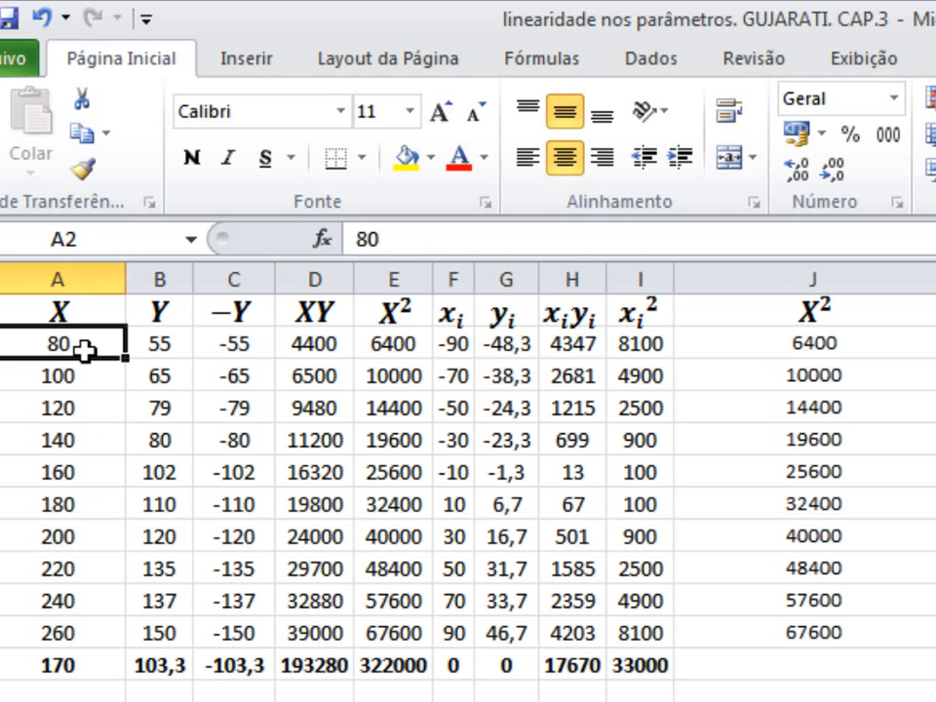
left_click(156, 350)
left_click(308, 363)
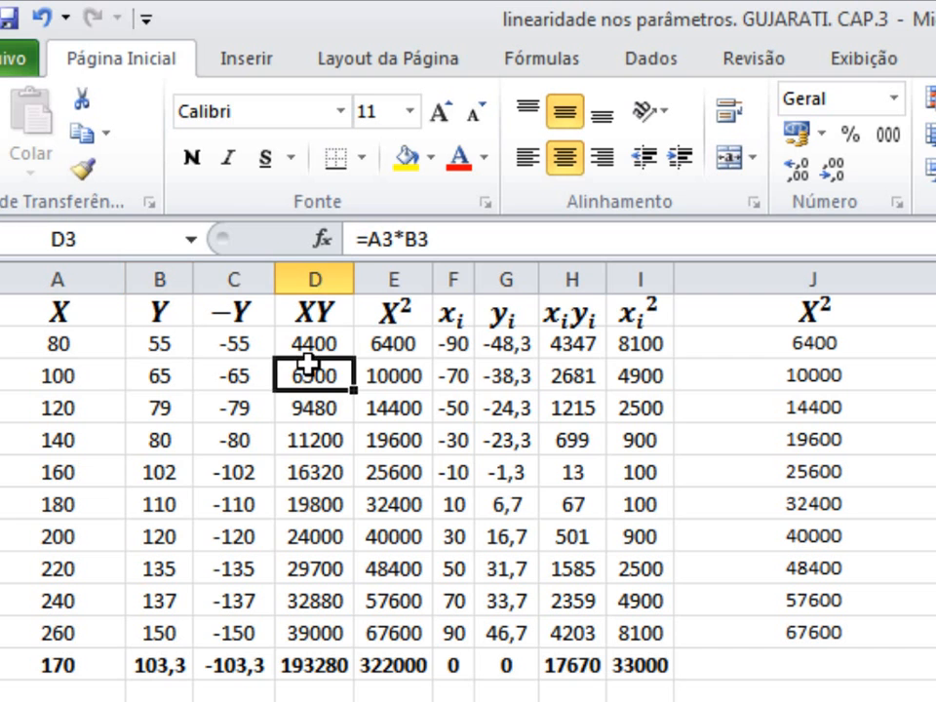
left_click(318, 438)
left_click(322, 560)
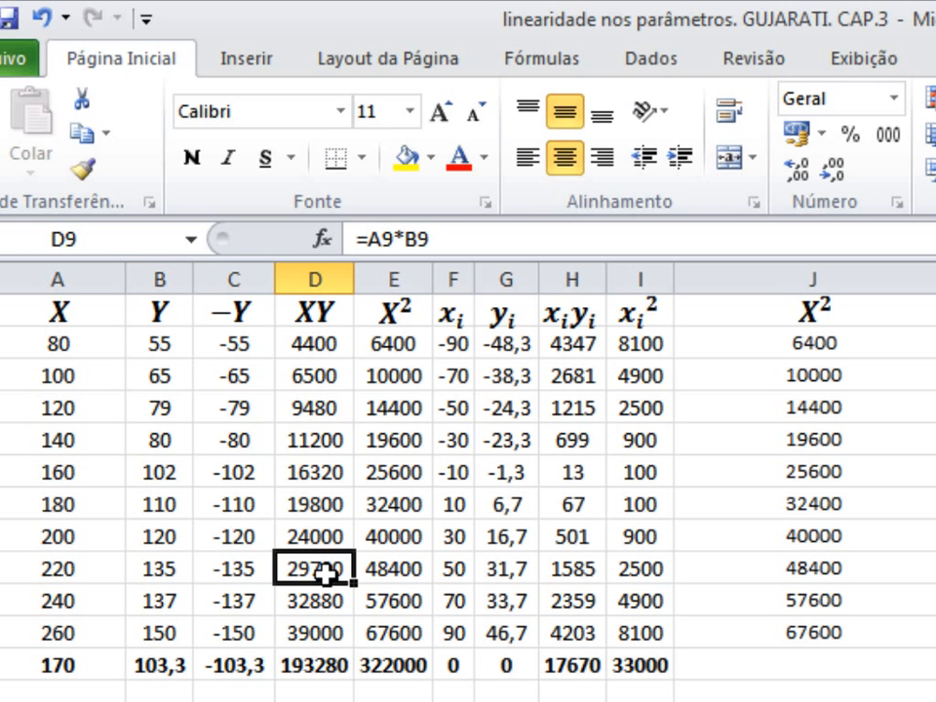
left_click(322, 667)
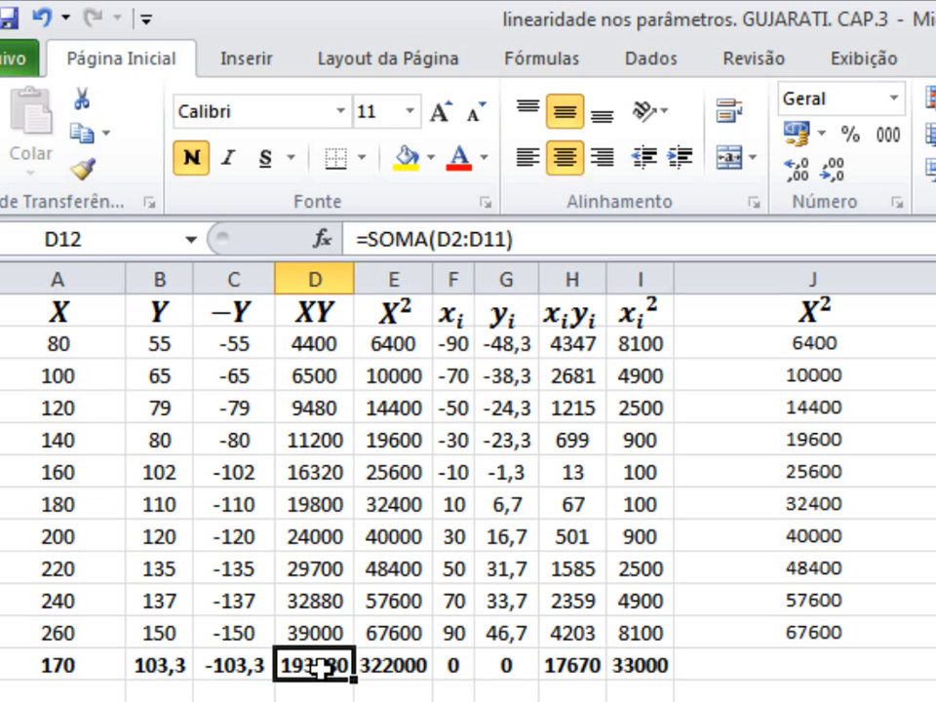
Step: Examine the squared X value in E2 together with the source X values in A2 and A6
left_click(393, 344)
left_click(68, 347)
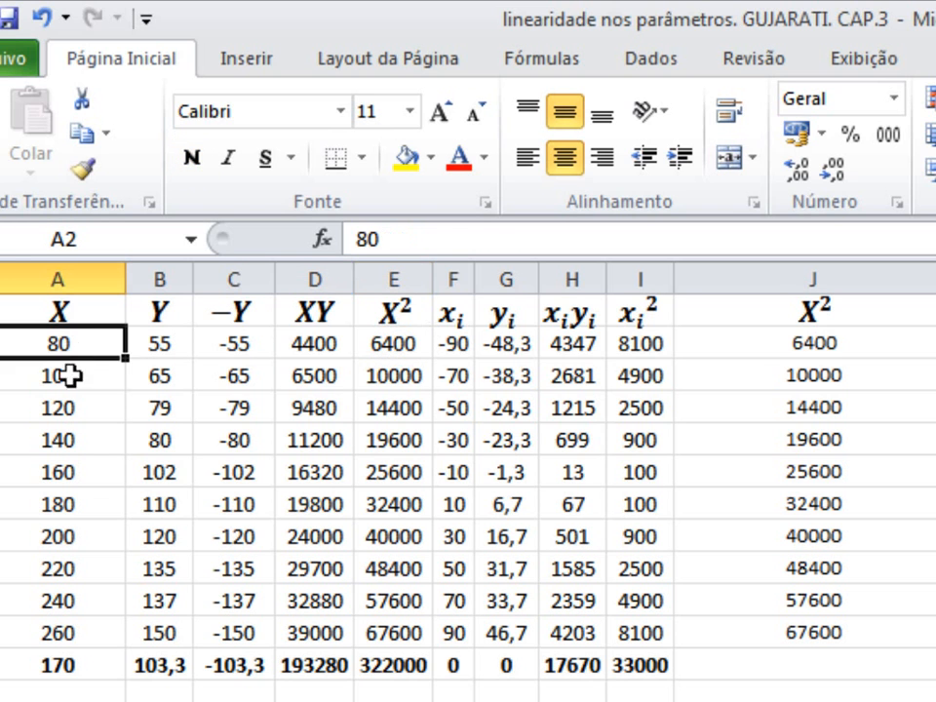
left_click(74, 469)
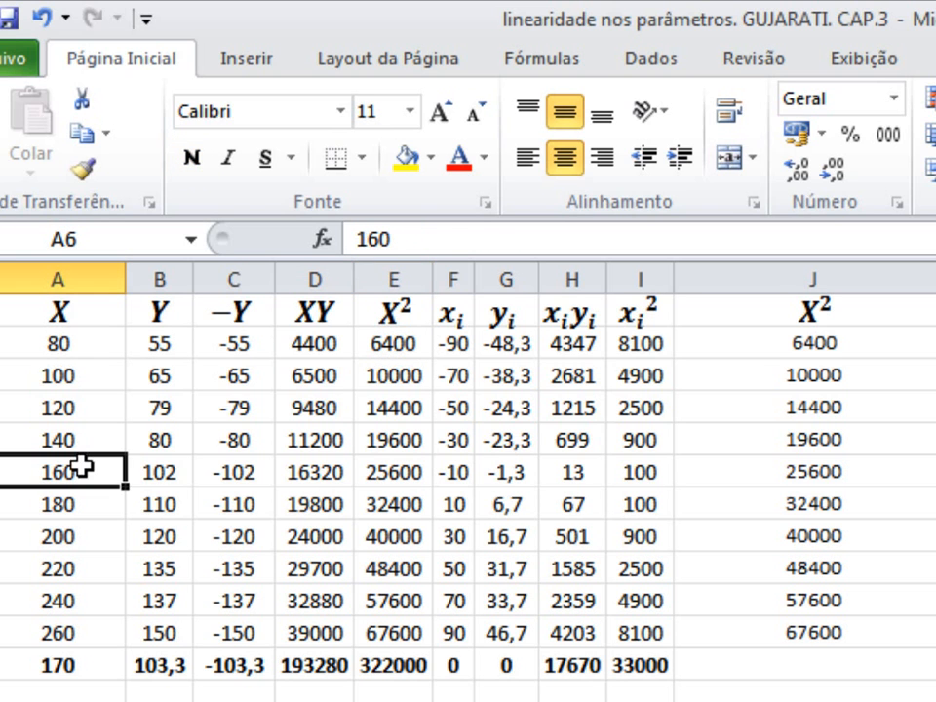
Step: Examine the xi deviation formulas in column F against the X mean in A12, down to the sum formula in F12
left_click(462, 343)
left_click(459, 375)
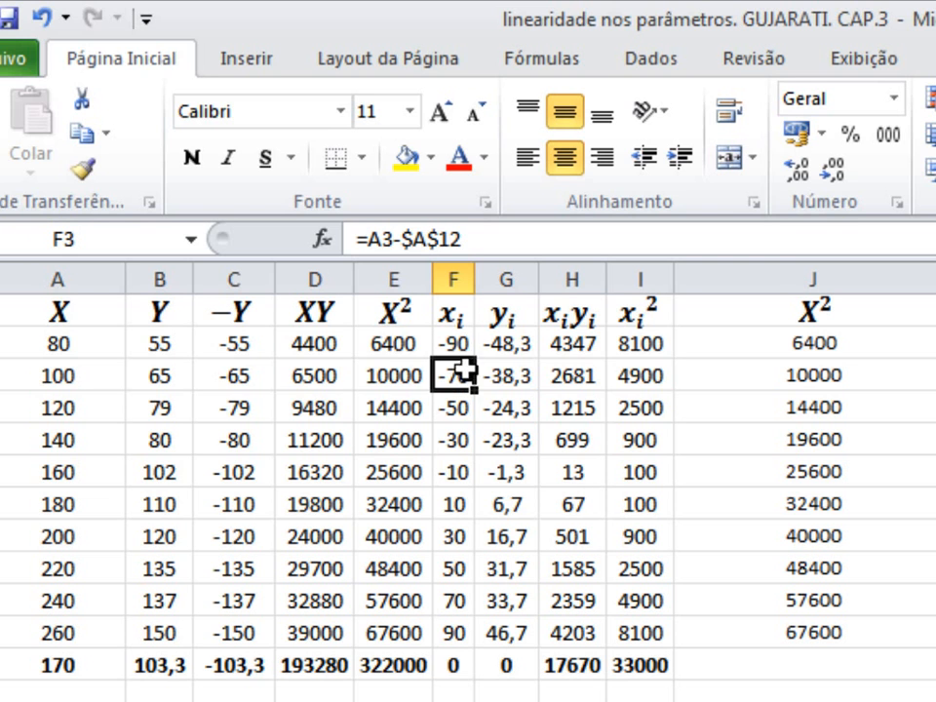
left_click(460, 342)
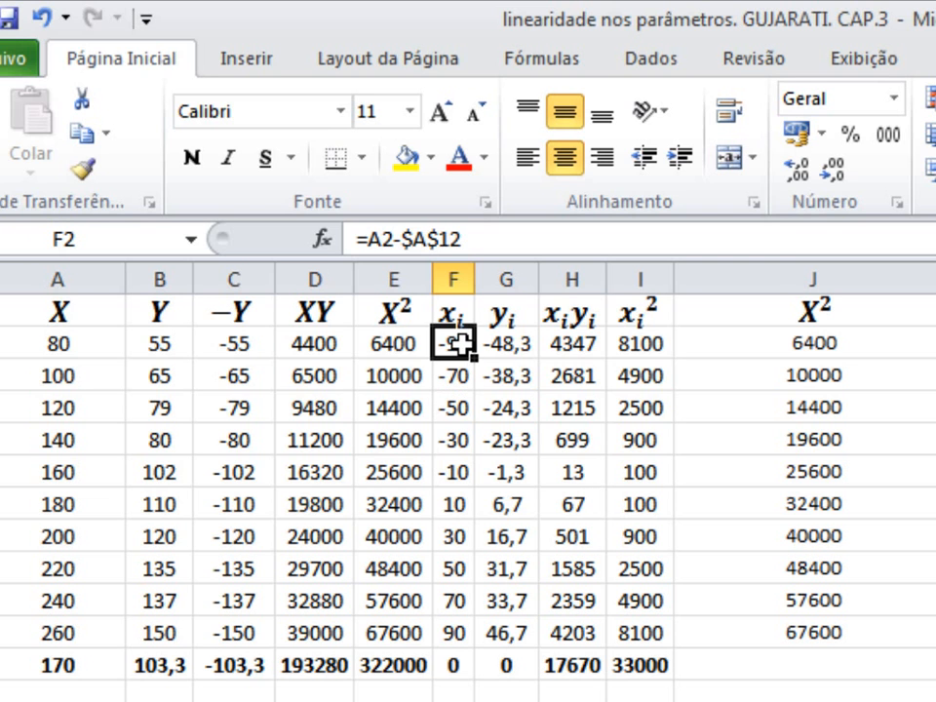
left_click(103, 665)
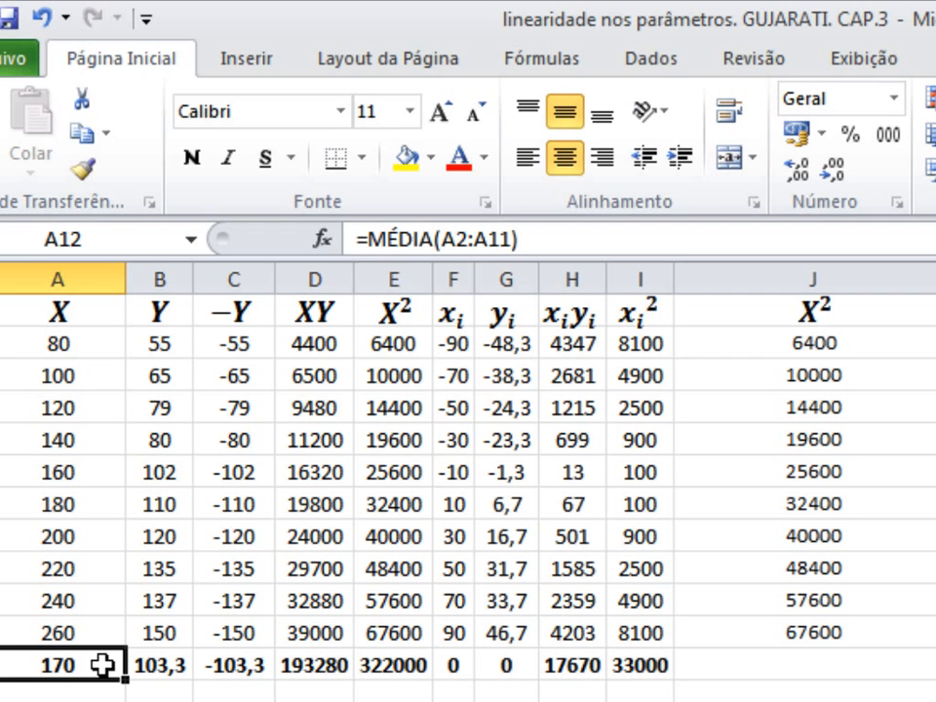
left_click(460, 343)
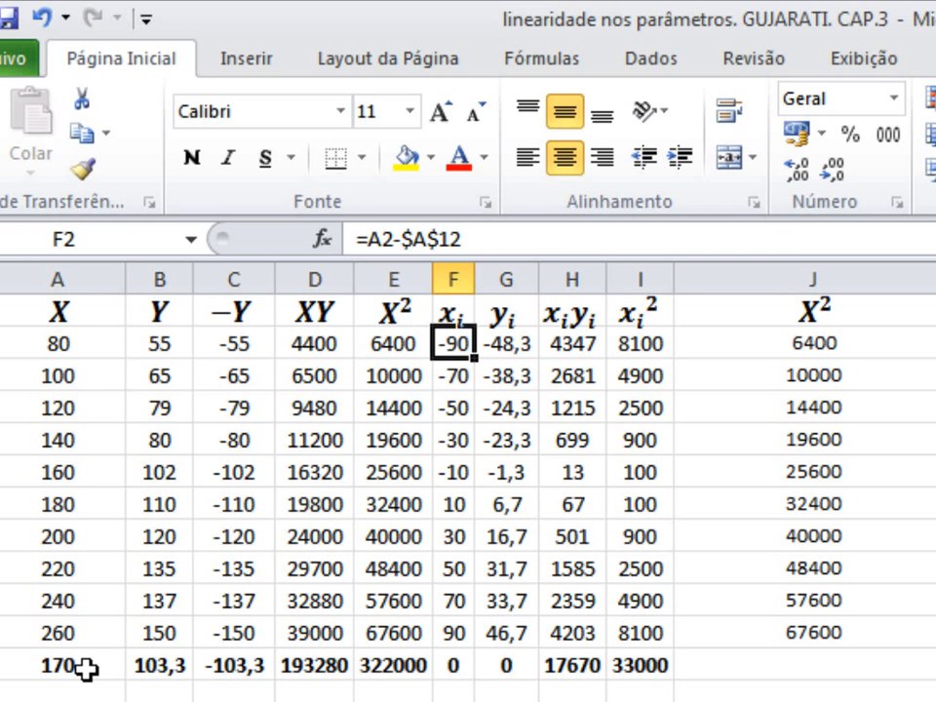
left_click(455, 373)
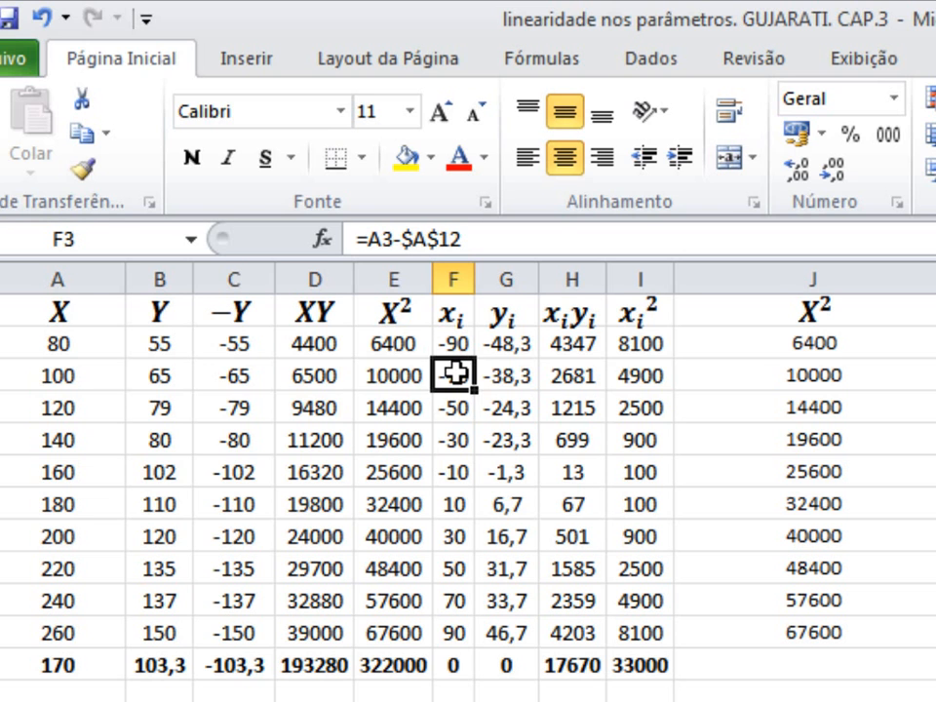
key("Down")
key("Down")
key("Down")
key("Down")
key("Down")
key("Down")
key("Down")
key("Down")
key("Down")
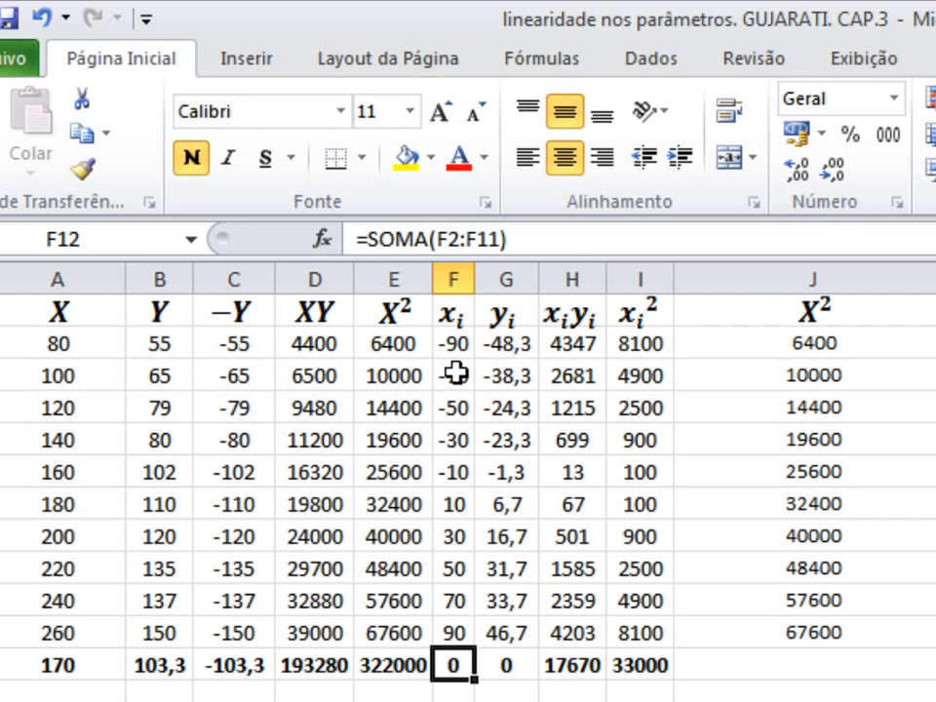
Step: Examine the yi deviation formulas in column G, from the bottom row up to the column heading
key("Right")
key("Up")
key("Up")
key("Up")
key("Up")
key("Up")
key("Up")
key("Up")
key("Up")
key("Up")
key("Up")
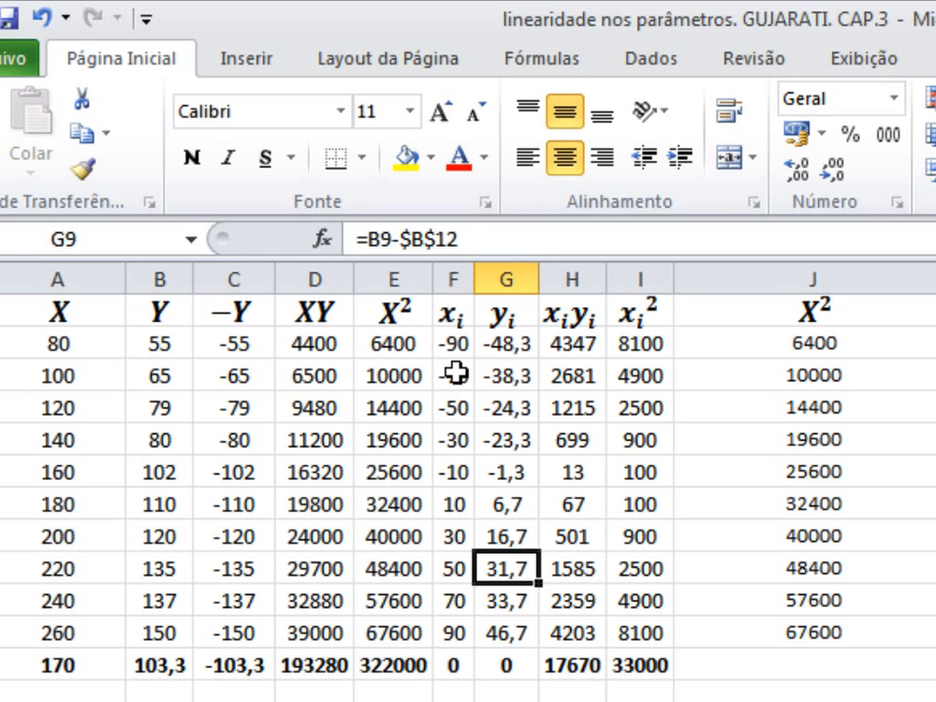
key("Up")
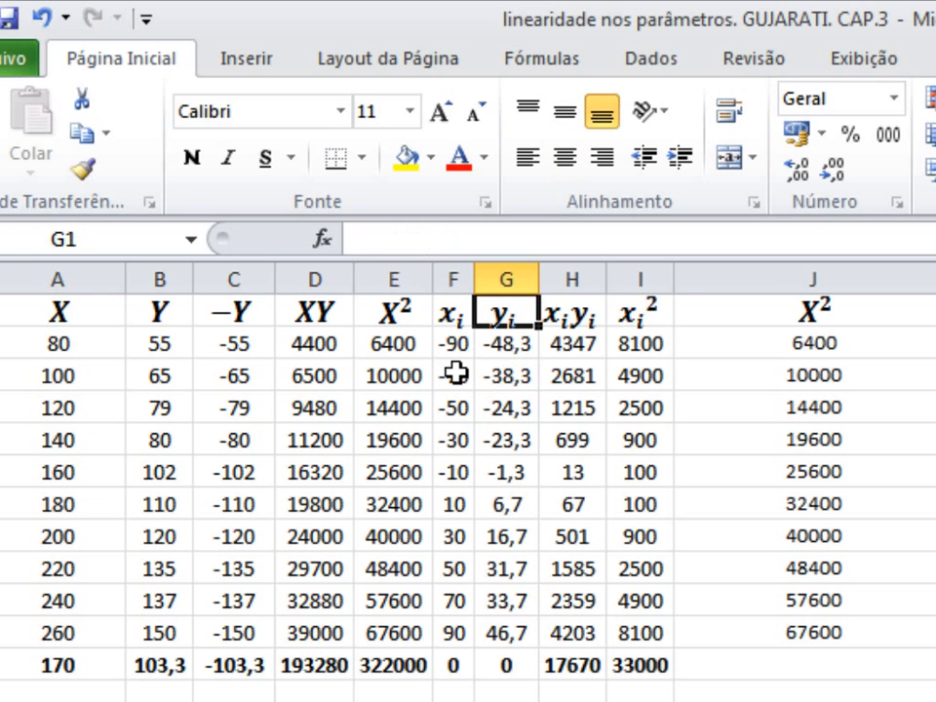
key("Down")
key("Up")
Step: Examine the xiyi product formula in H2, its factors in F2:G2, and the column down to the sum formula in H12
key("Right")
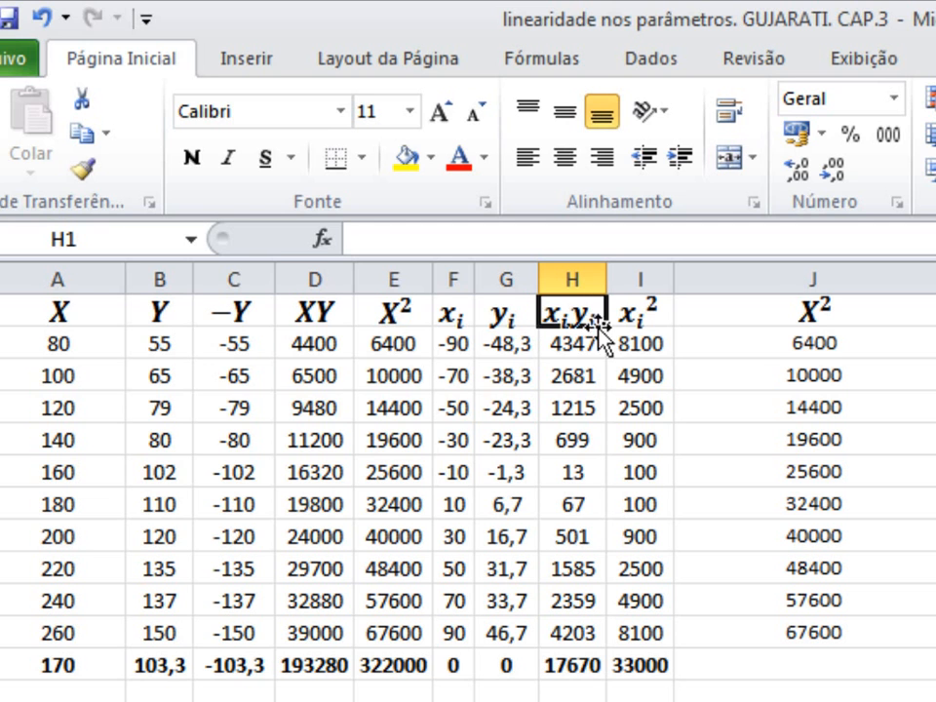
key("Down")
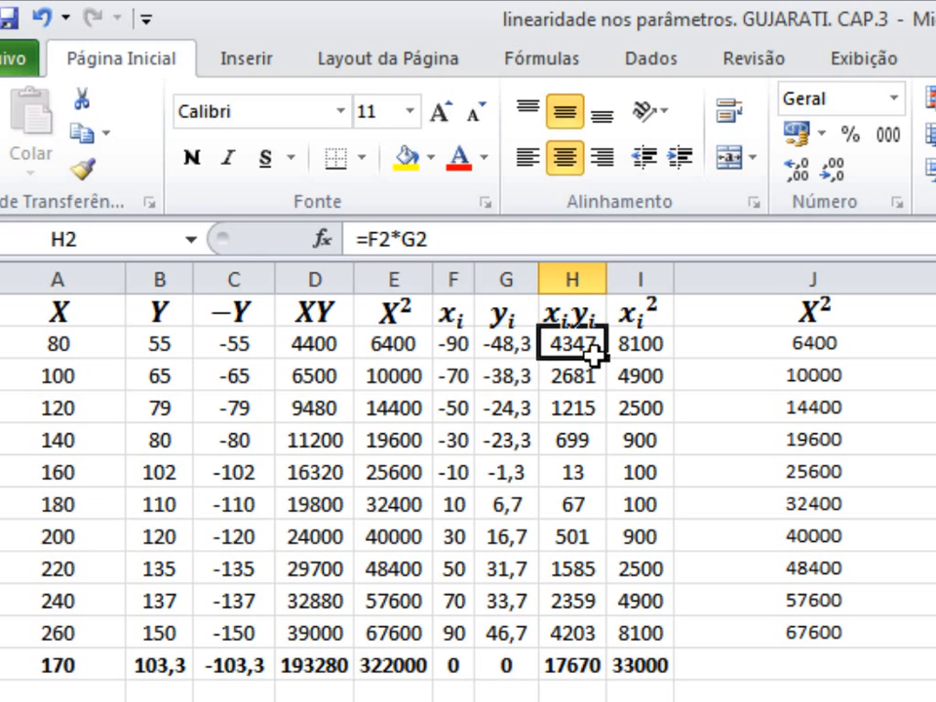
key("Left")
key("Left")
key("shift+Right")
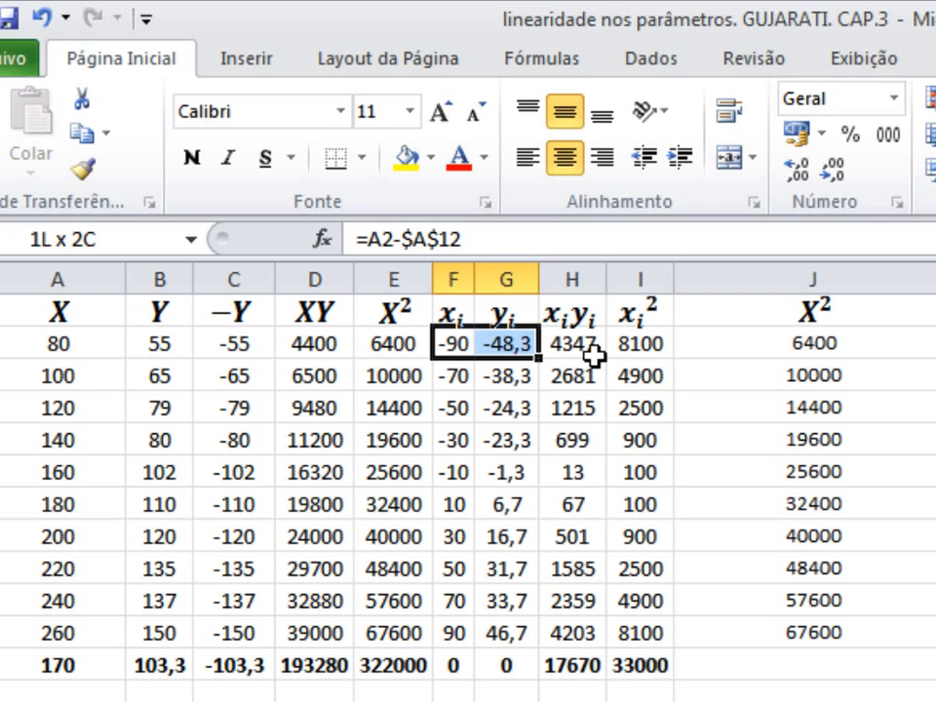
key("Right")
key("Right")
key("Down")
key("Down")
key("Down")
key("Down")
key("Down")
key("Down")
key("Down")
key("Down")
key("Down")
key("Down")
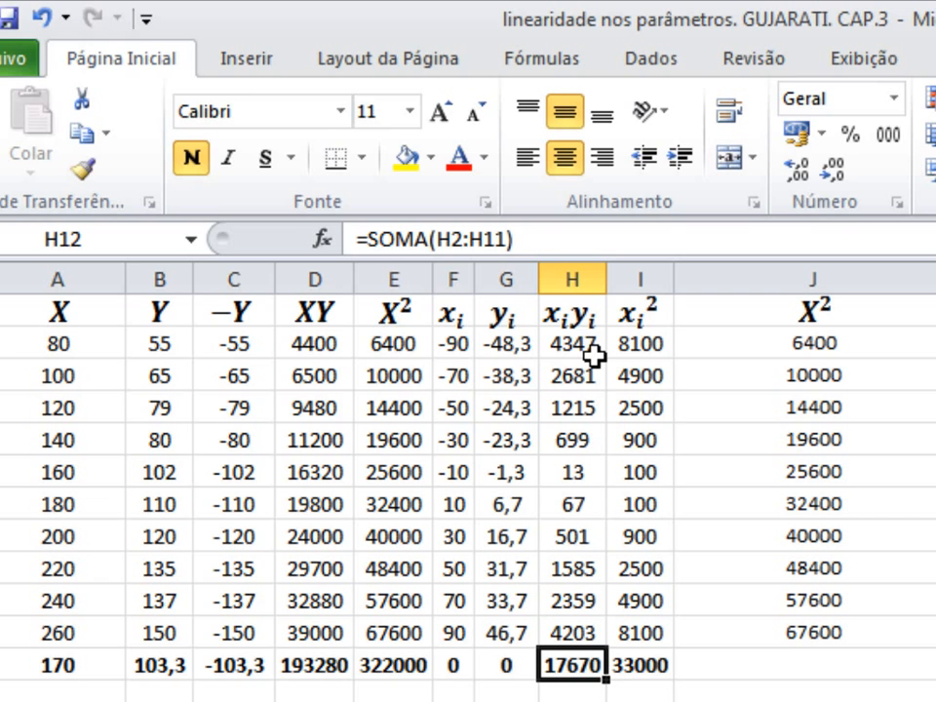
Step: Examine the squared deviation formulas in column I, their source xi value in F2, and the sum formula in I12
key("Up")
key("Up")
key("Up")
key("Right")
key("Up")
key("Up")
key("Up")
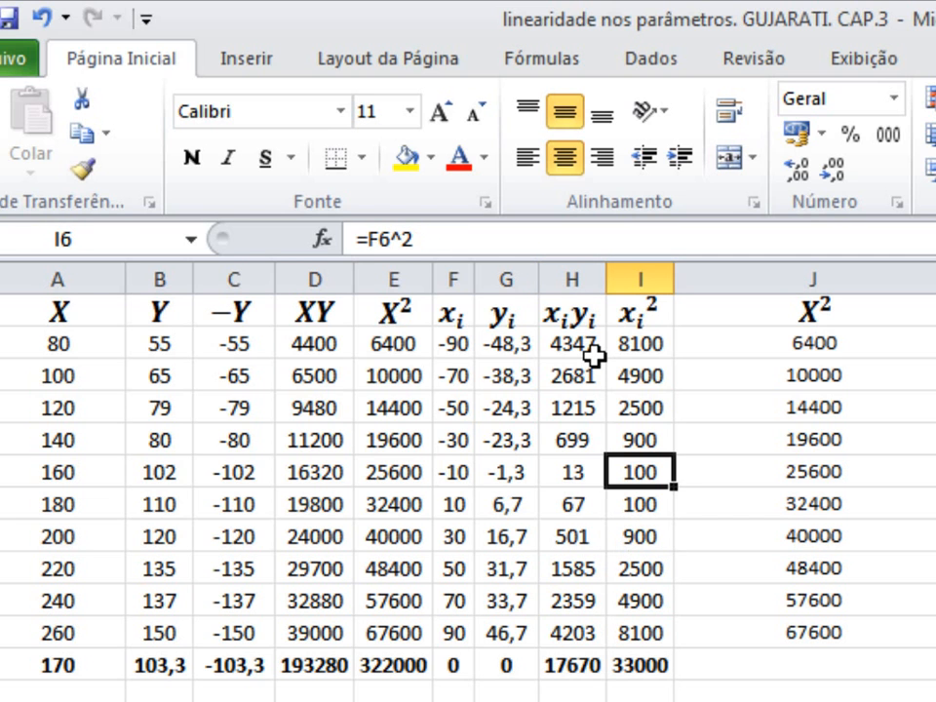
left_click(458, 349)
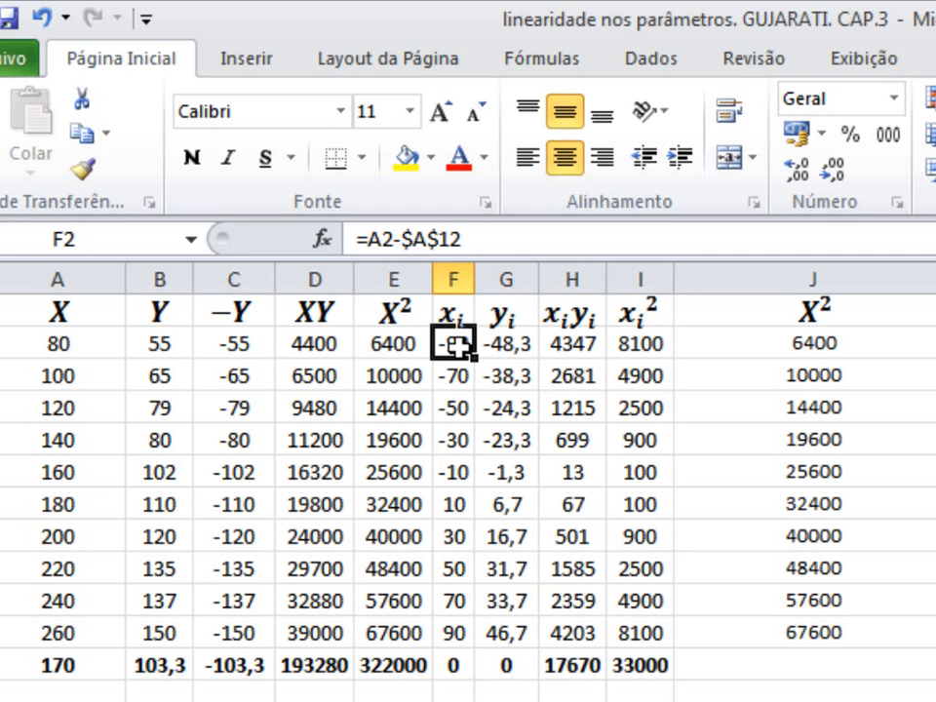
left_click(639, 343)
left_click(641, 356)
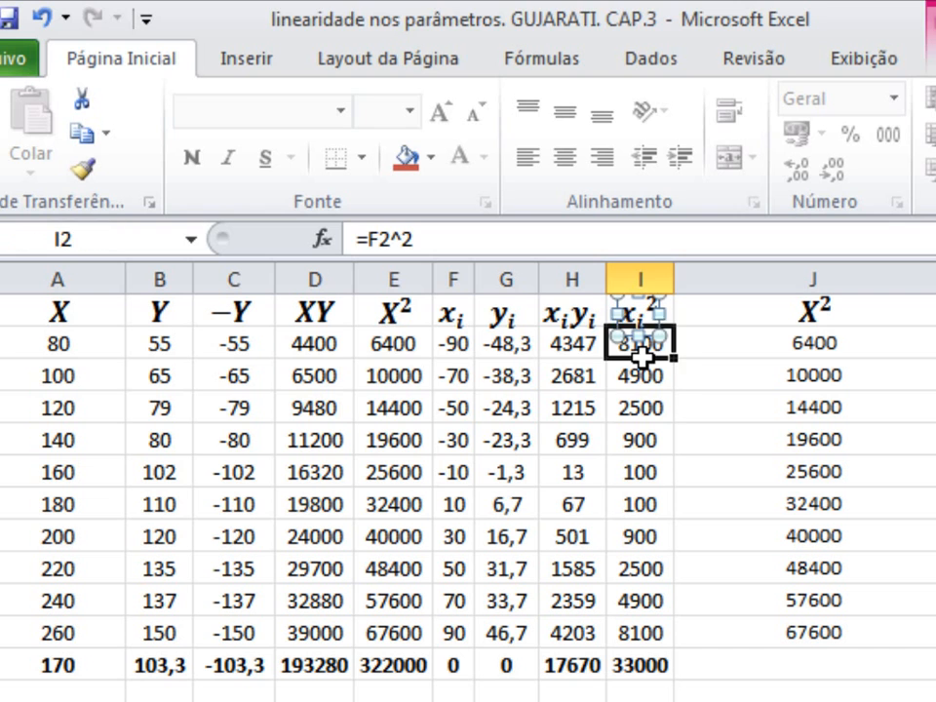
key("Down")
key("Down")
key("Down")
key("Down")
key("Down")
key("Down")
key("Down")
key("Down")
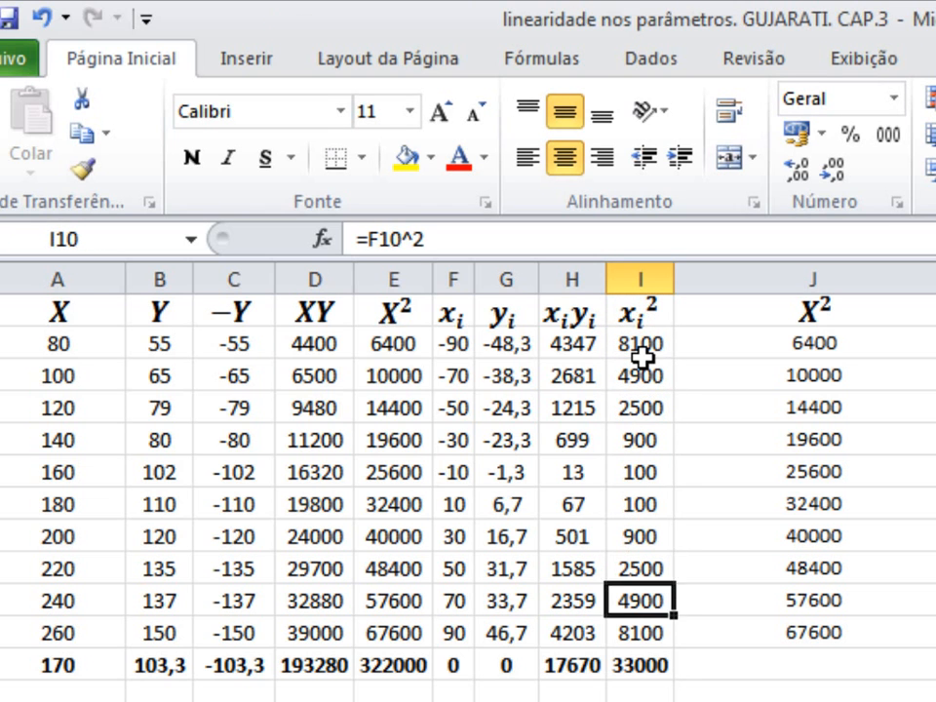
key("Down")
key("Down")
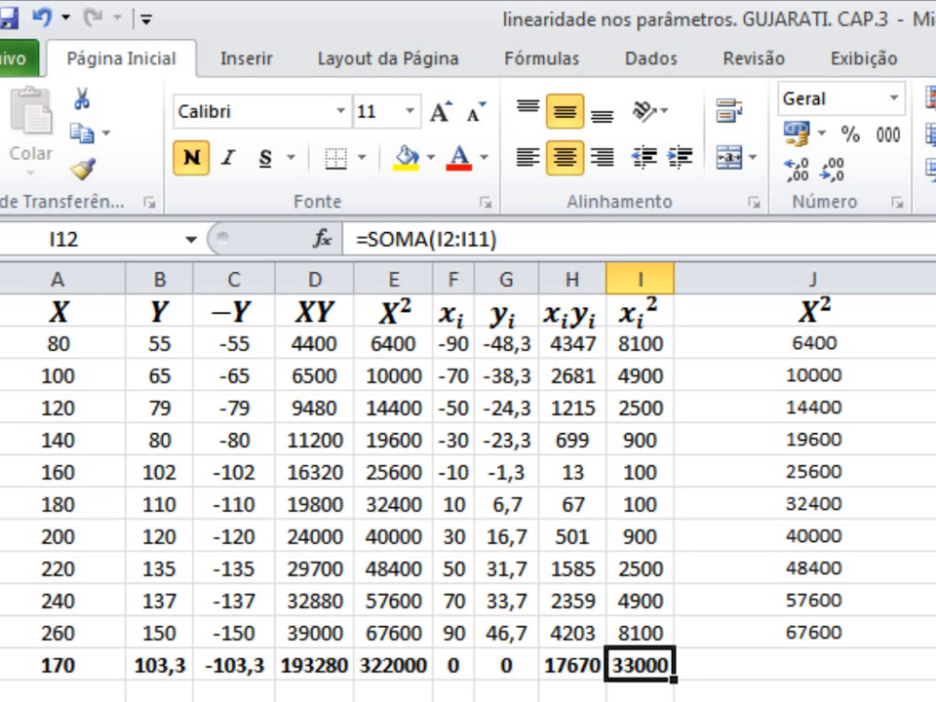
Step: Examine the β2 formula in L3, the formula image beside it, and the xiyi sum in H12 used as its numerator
left_click(933, 375)
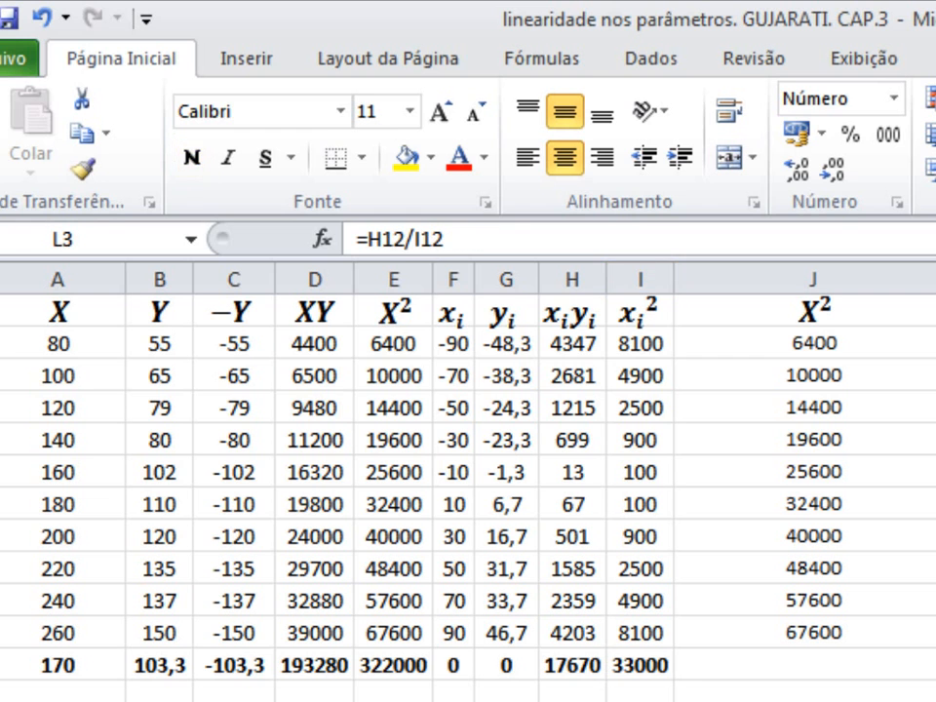
left_click(933, 376)
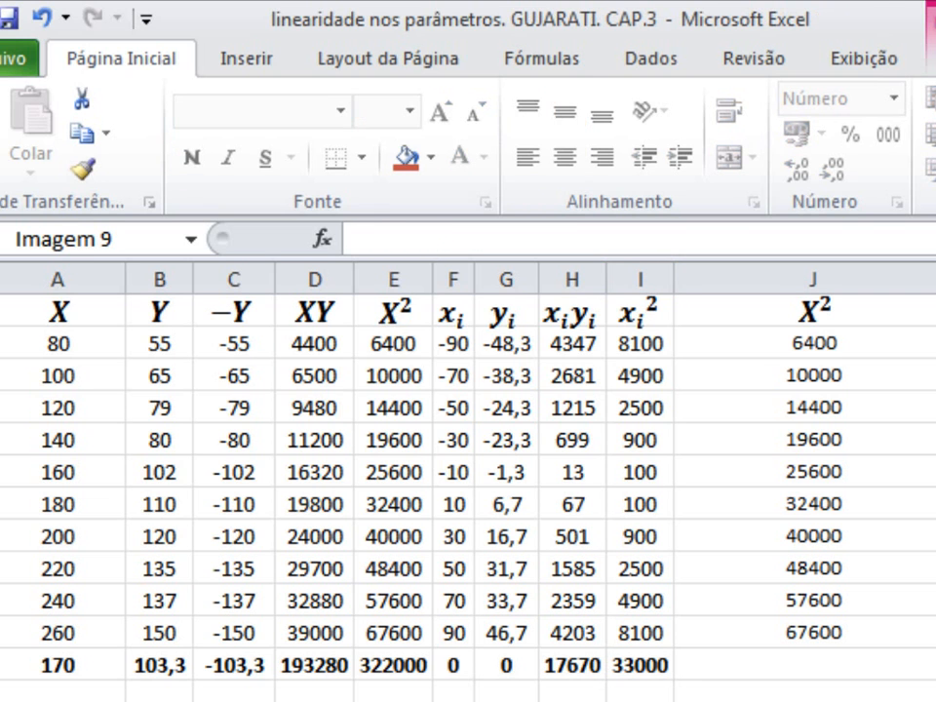
left_click(932, 376)
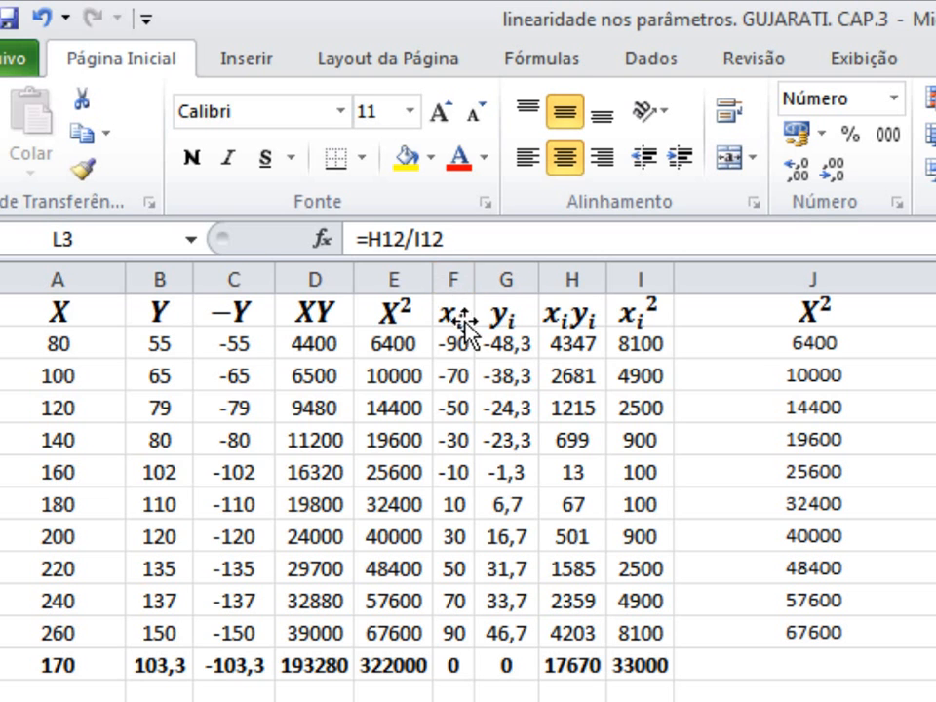
left_click(575, 671)
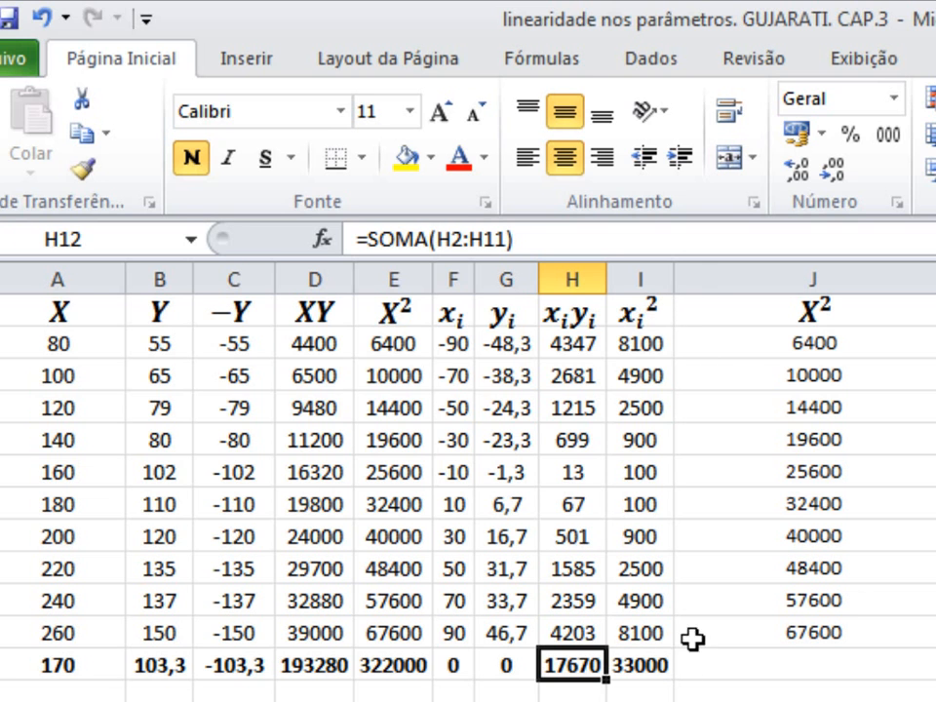
Step: Examine the xi² sum in I12 used as β2's denominator, the estimate in L3, and the Variável X 1 coefficient in the regression output
left_click(652, 666)
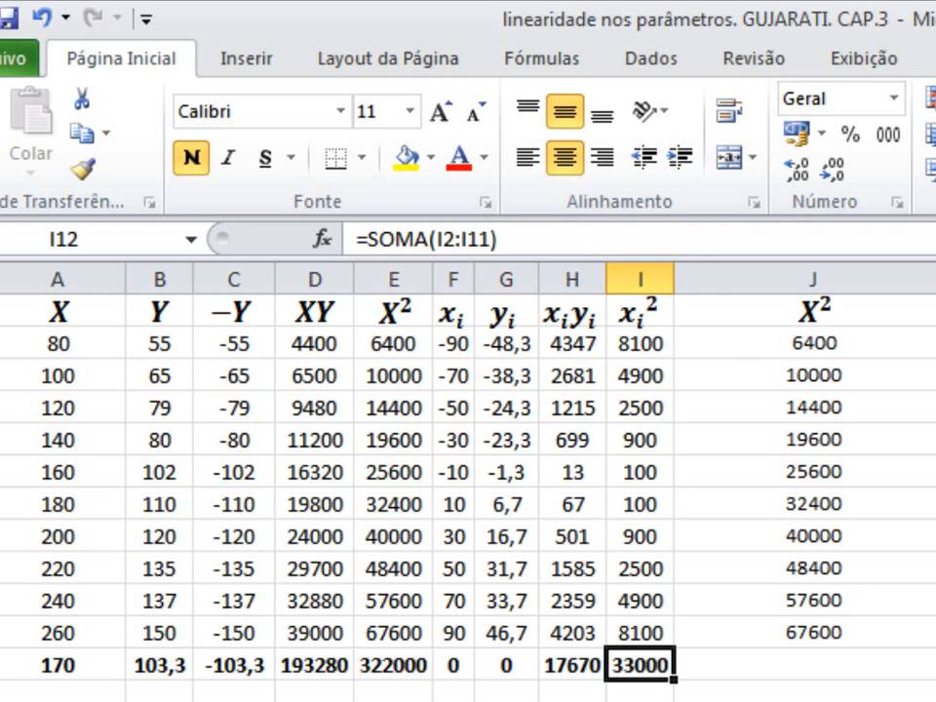
left_click(934, 376)
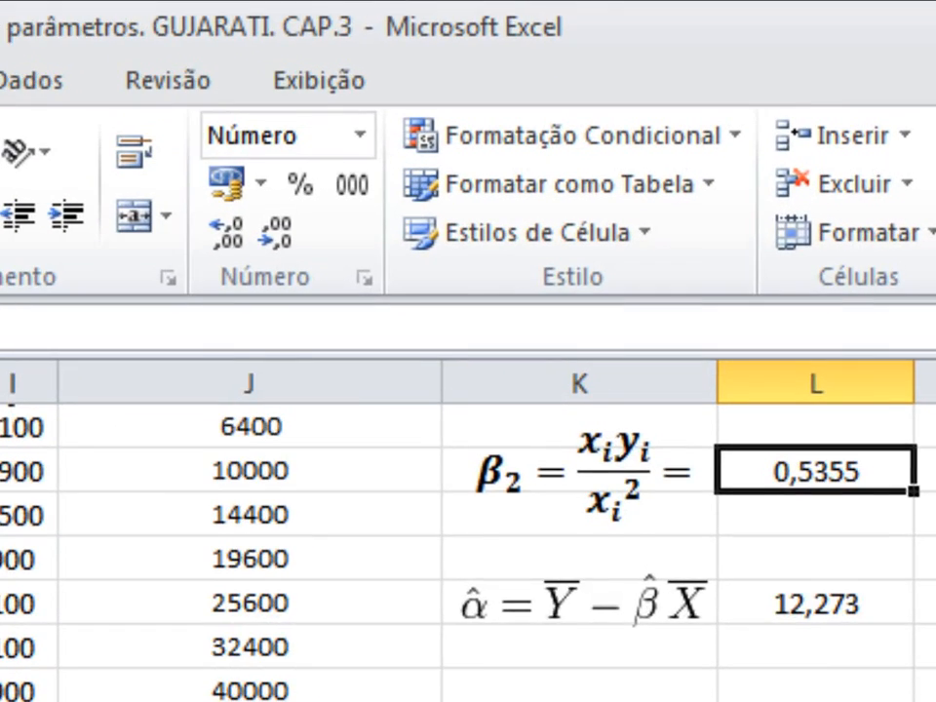
scroll(919, 603, "up", 1)
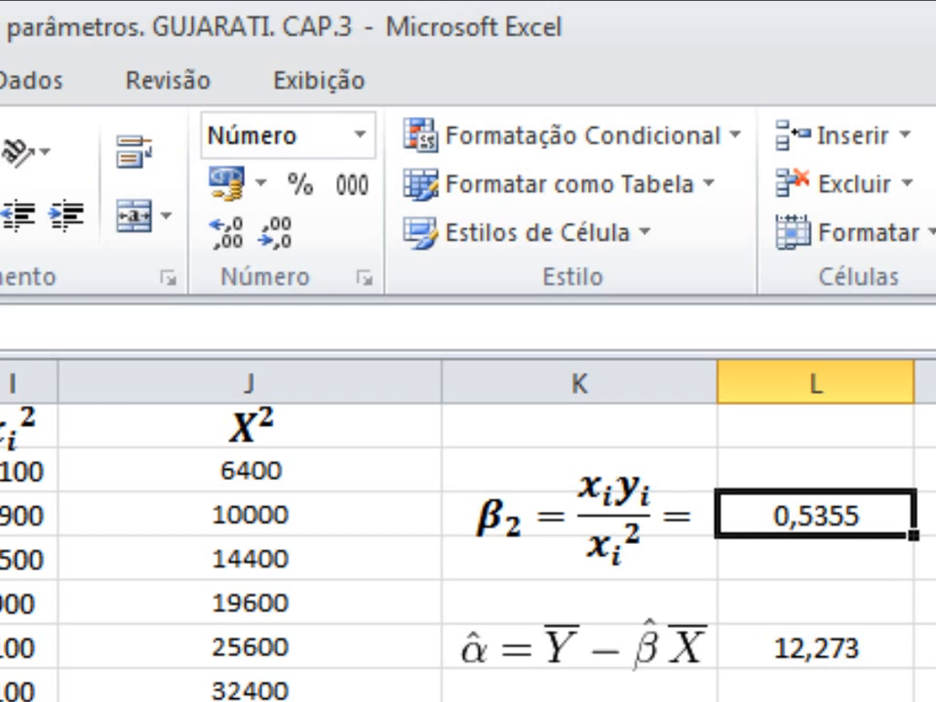
scroll(468, 487, "down", 3)
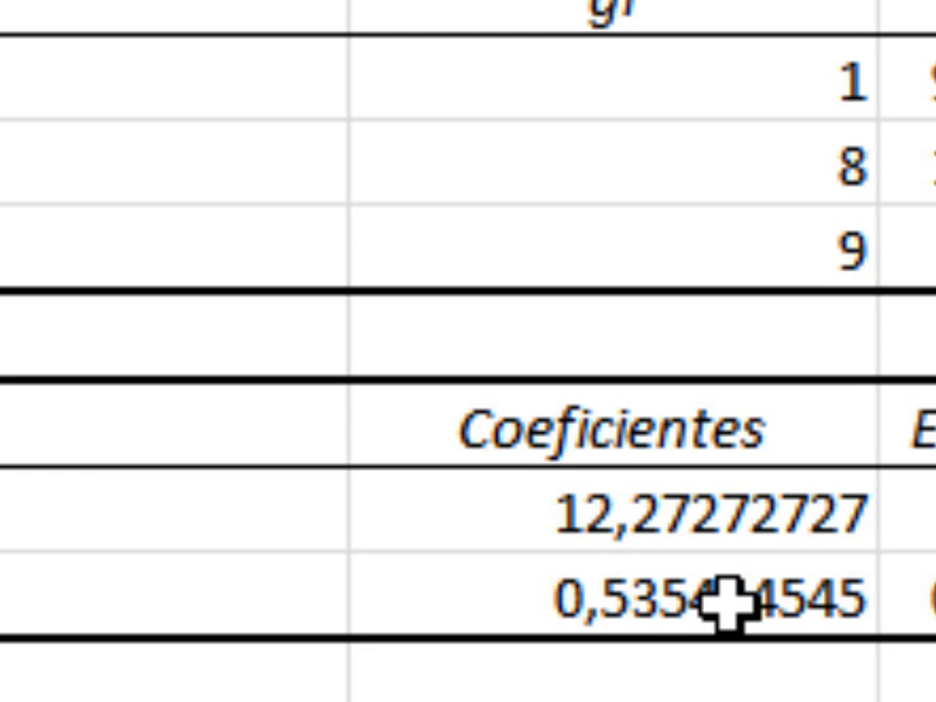
left_click(733, 593)
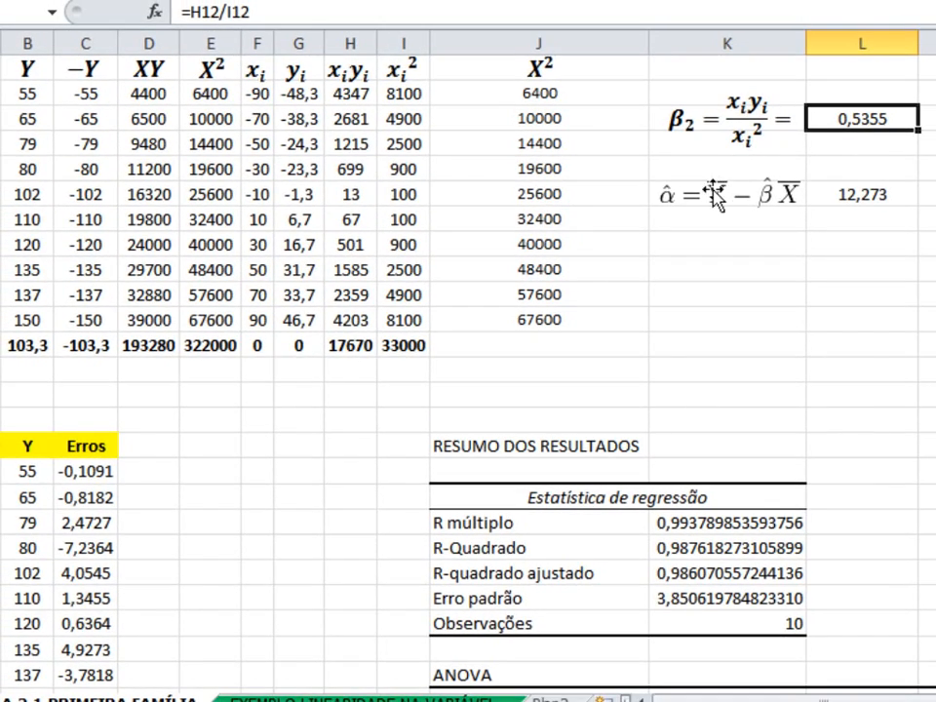
Step: Examine the intercept formula in L6 and locate the Interseção coefficient in the regression output
left_click(855, 198)
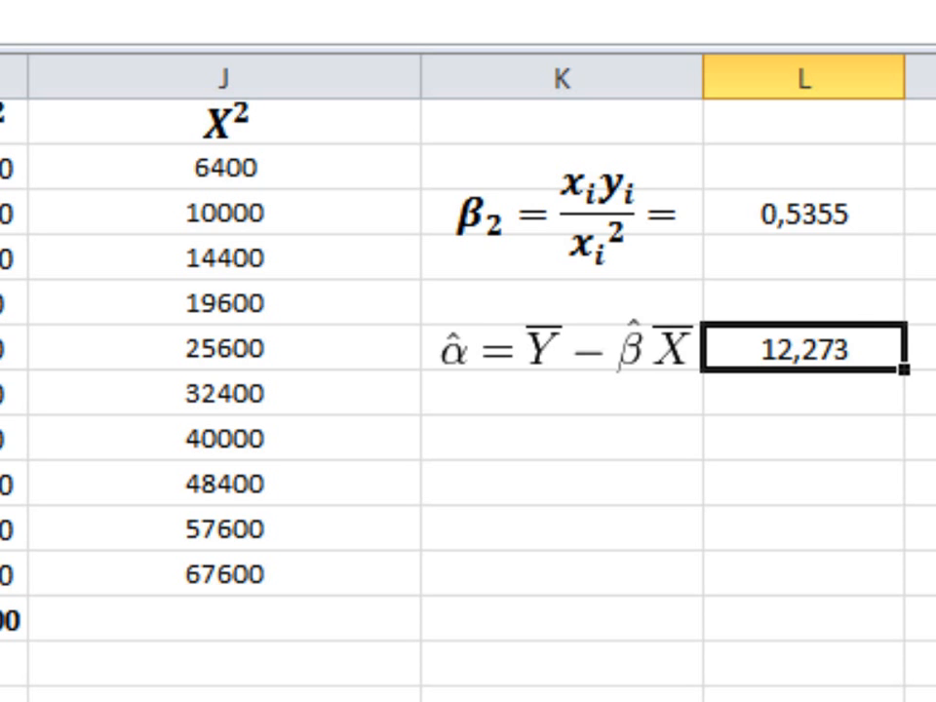
scroll(468, 390, "down", 1)
left_click_drag(931, 190, 928, 334)
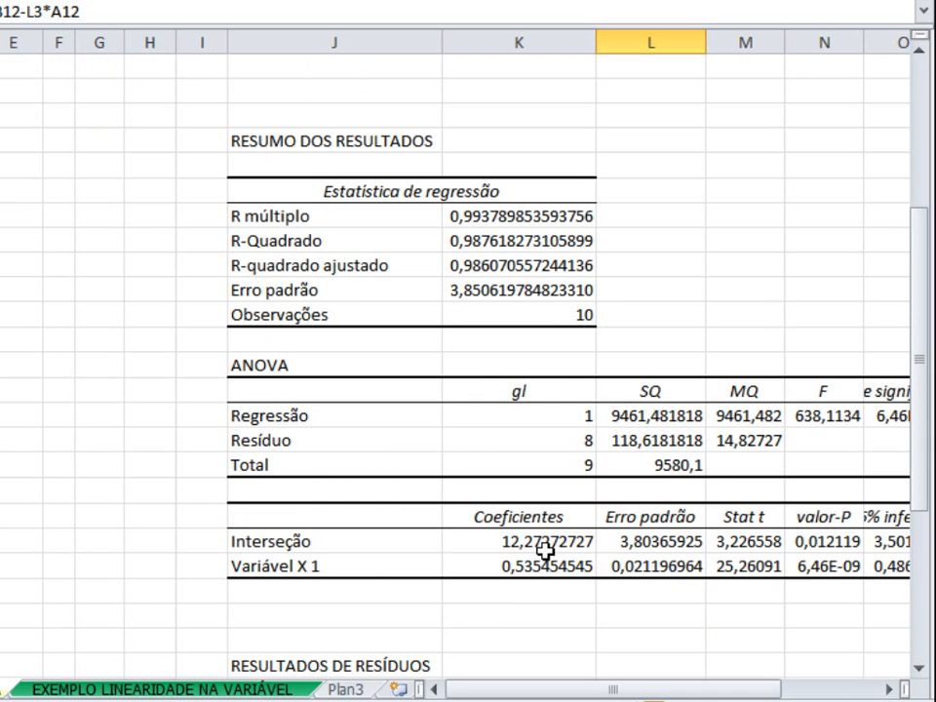
Step: Format the Interseção coefficient in K32 to three decimal places and centre it in the cell
left_click(545, 551)
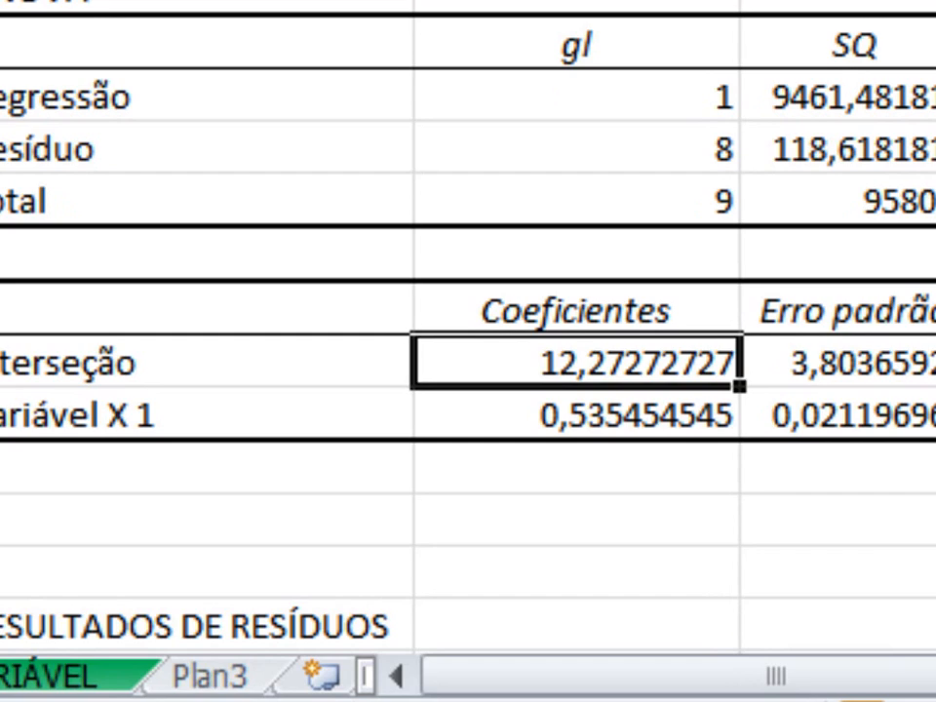
left_click(560, 2)
left_click(560, 2)
left_click(560, 2)
left_click(561, 2)
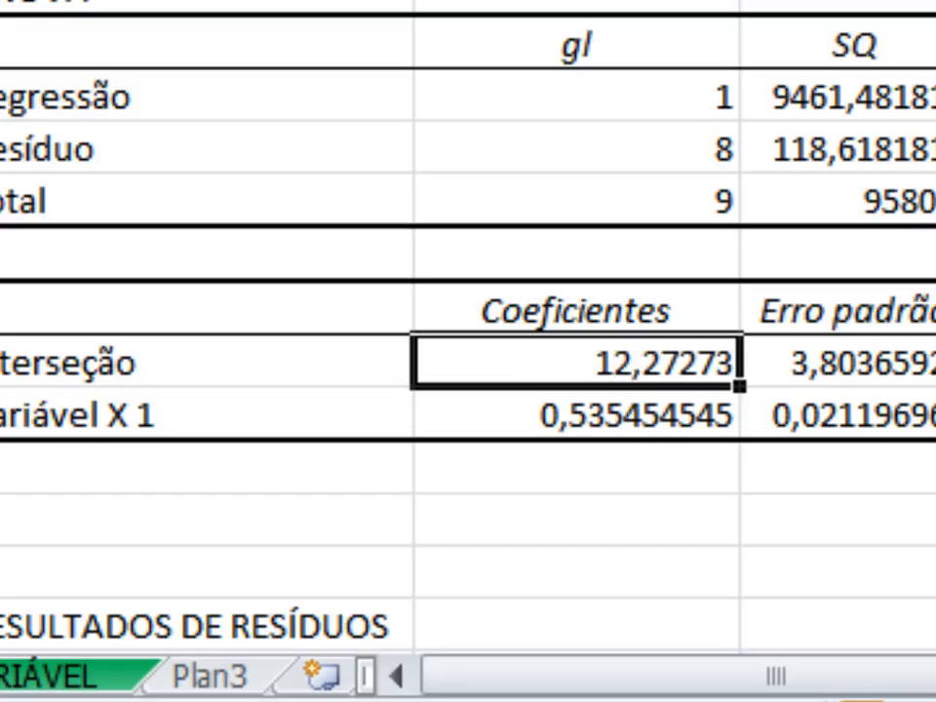
left_click(560, 2)
left_click(561, 1)
left_click(561, 2)
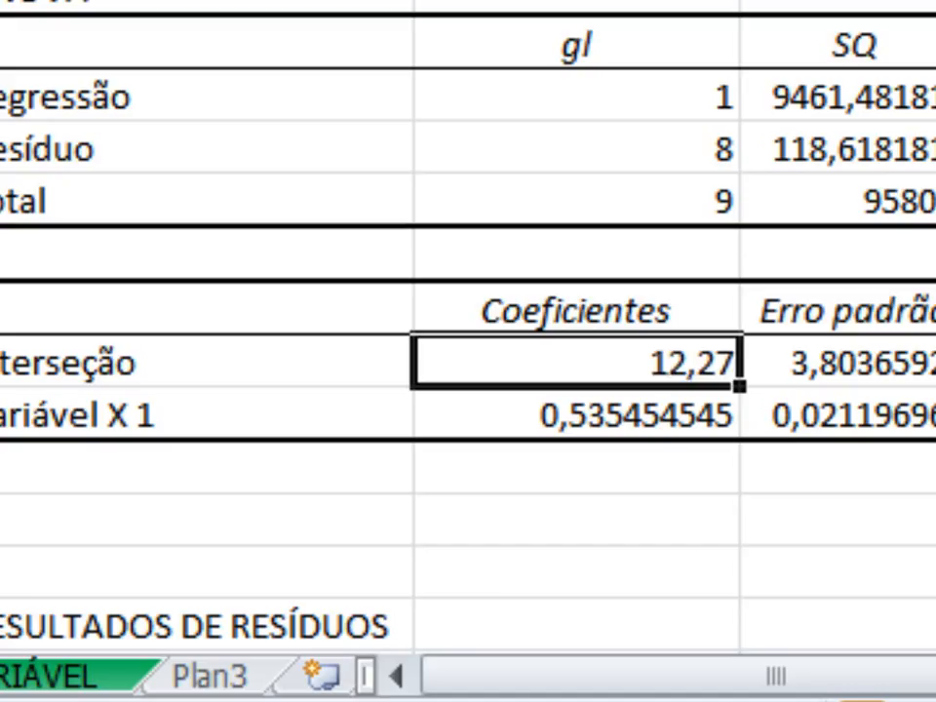
left_click(536, 2)
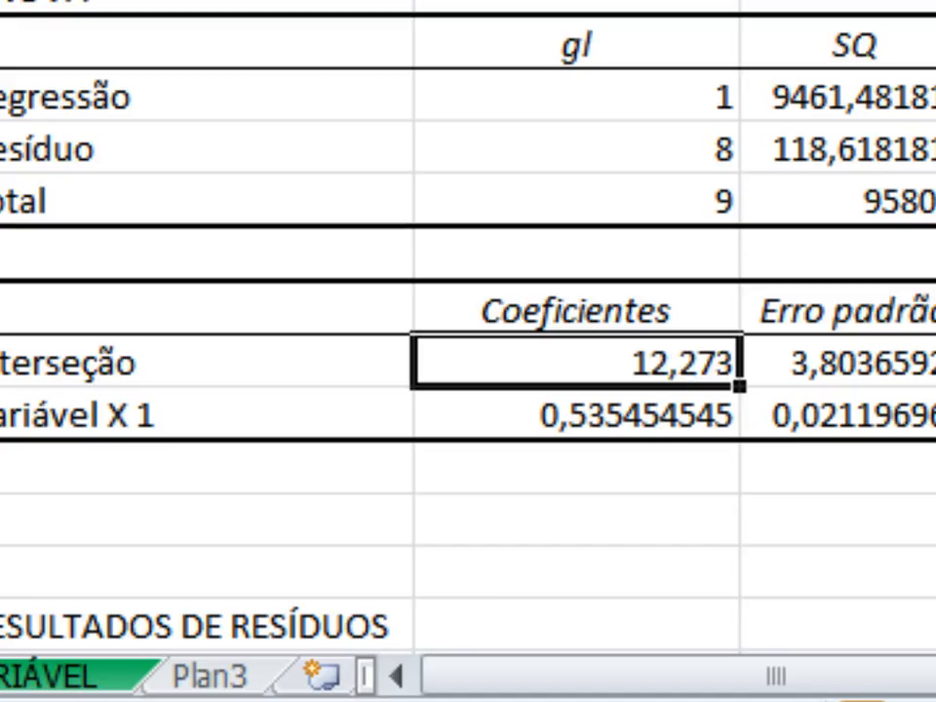
left_click(390, 2)
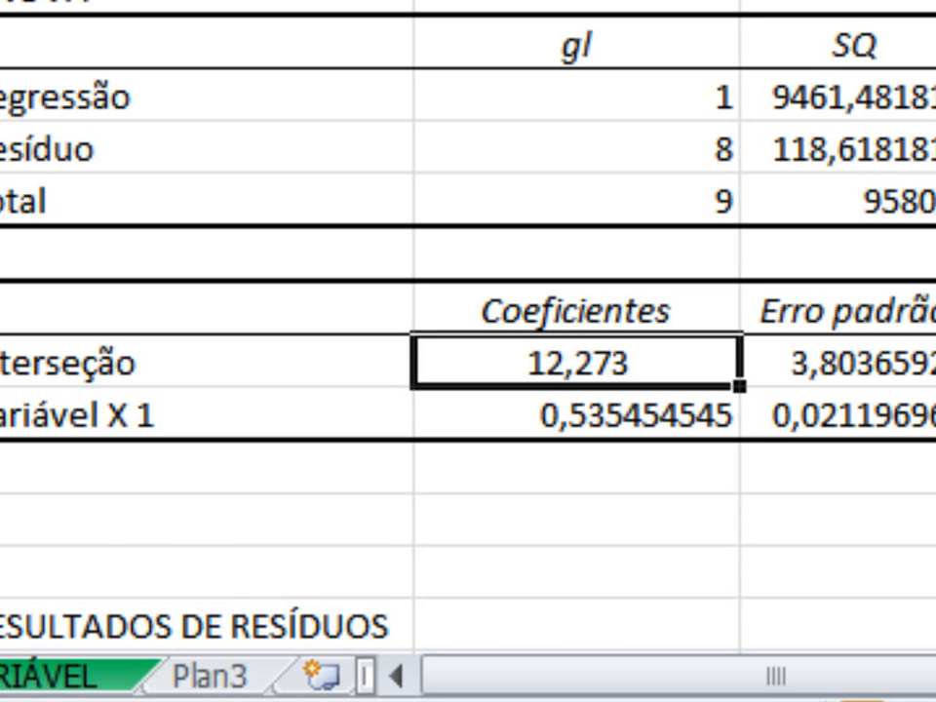
Step: Examine the β2 estimate in L3 and the intercept estimate in L6 beside their formula images
scroll(468, 322, "up", 1)
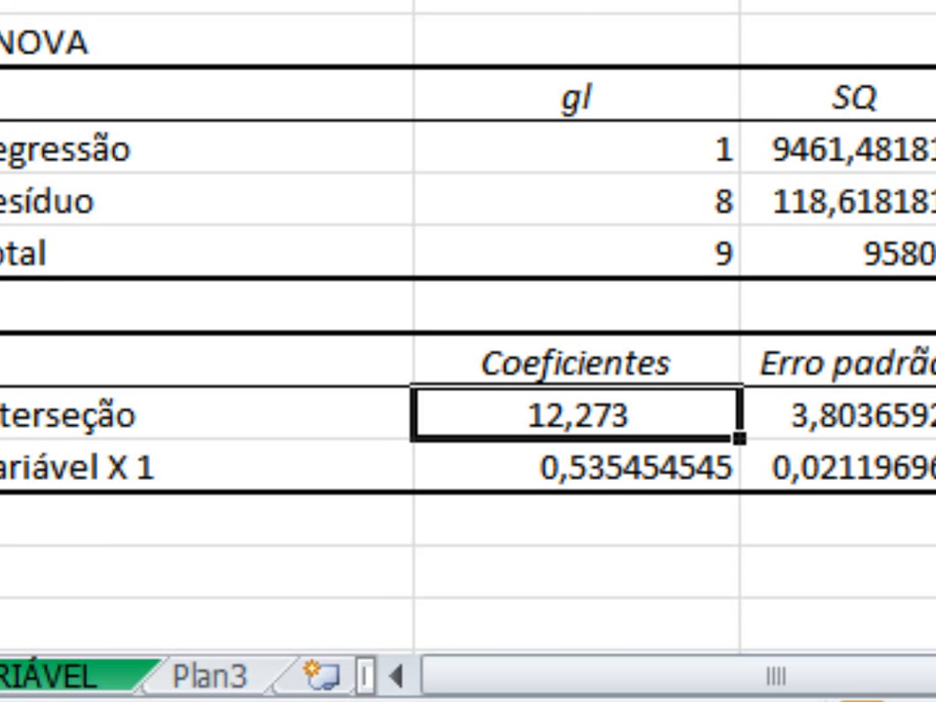
scroll(468, 322, "up", 2)
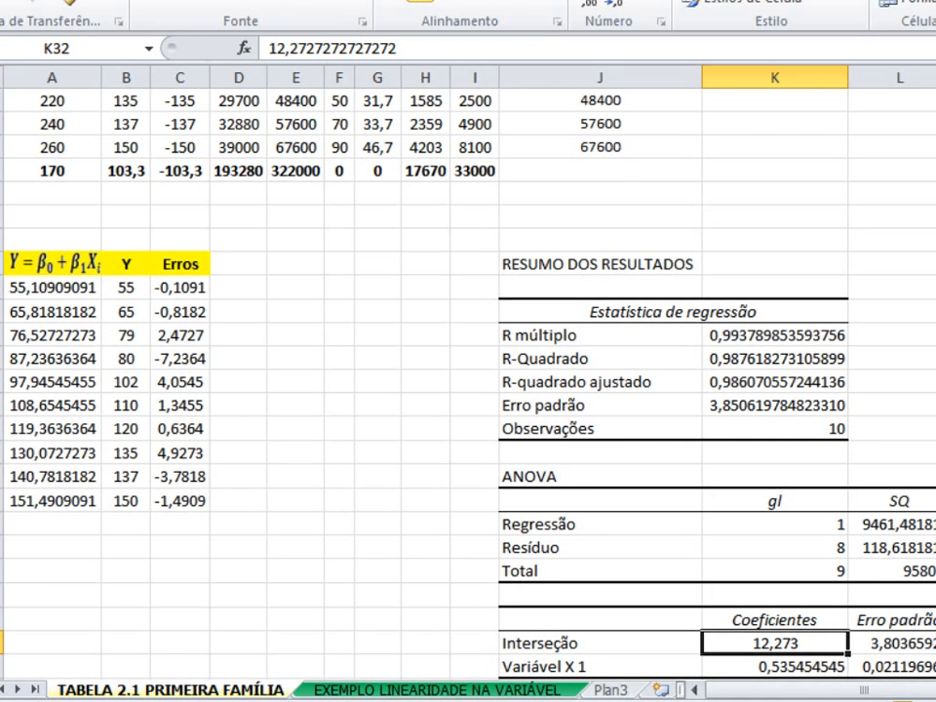
scroll(468, 322, "up", 6)
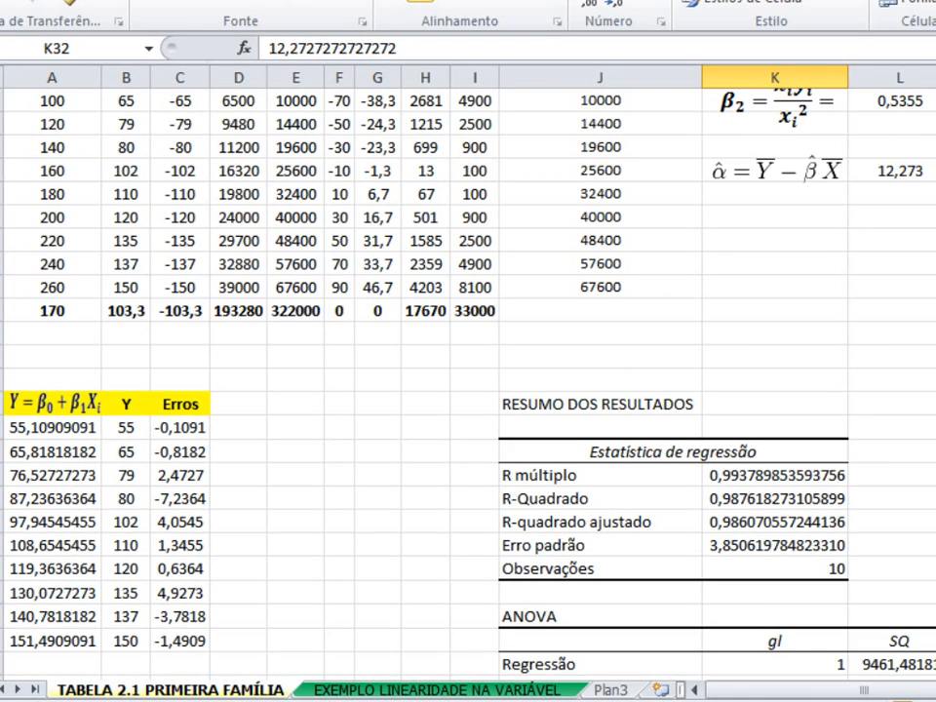
scroll(468, 370, "up", 1)
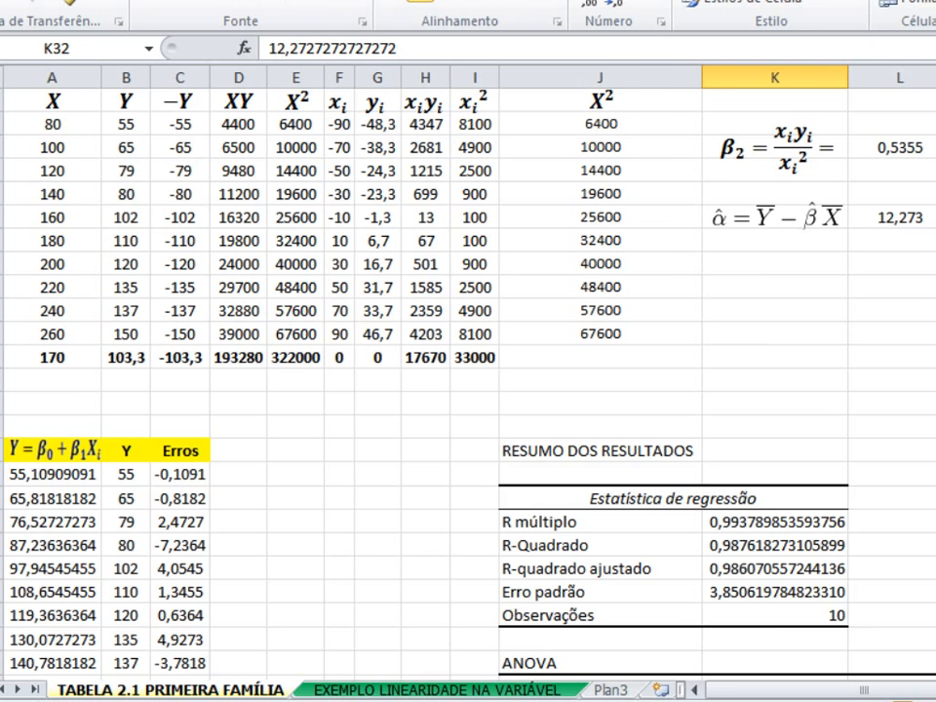
scroll(468, 370, "down", 2)
scroll(468, 371, "up", 2)
left_click(914, 144)
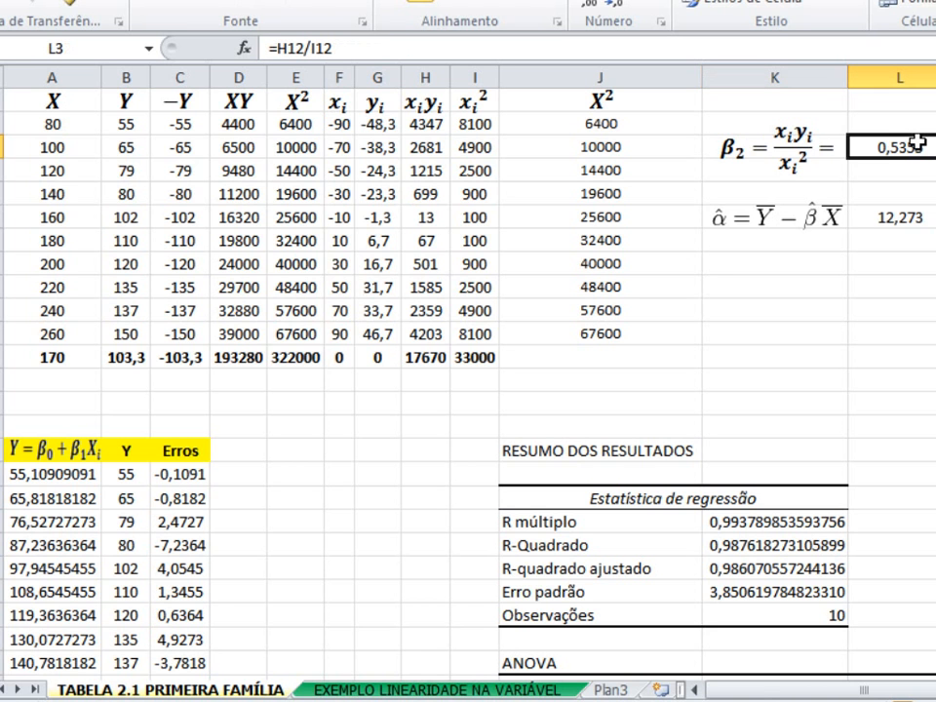
left_click(904, 220)
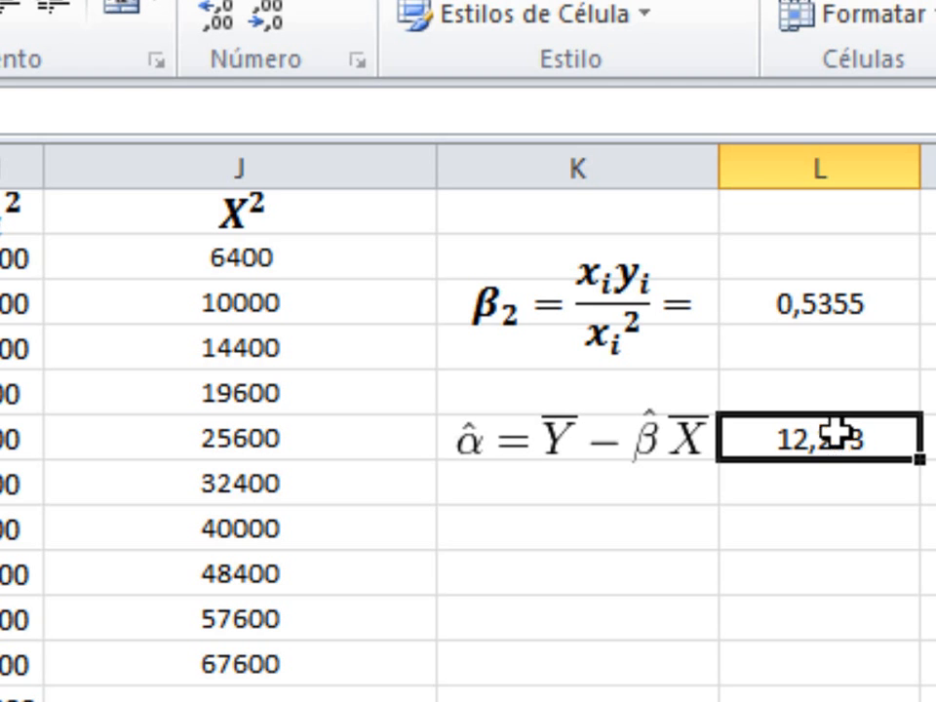
left_click(865, 303)
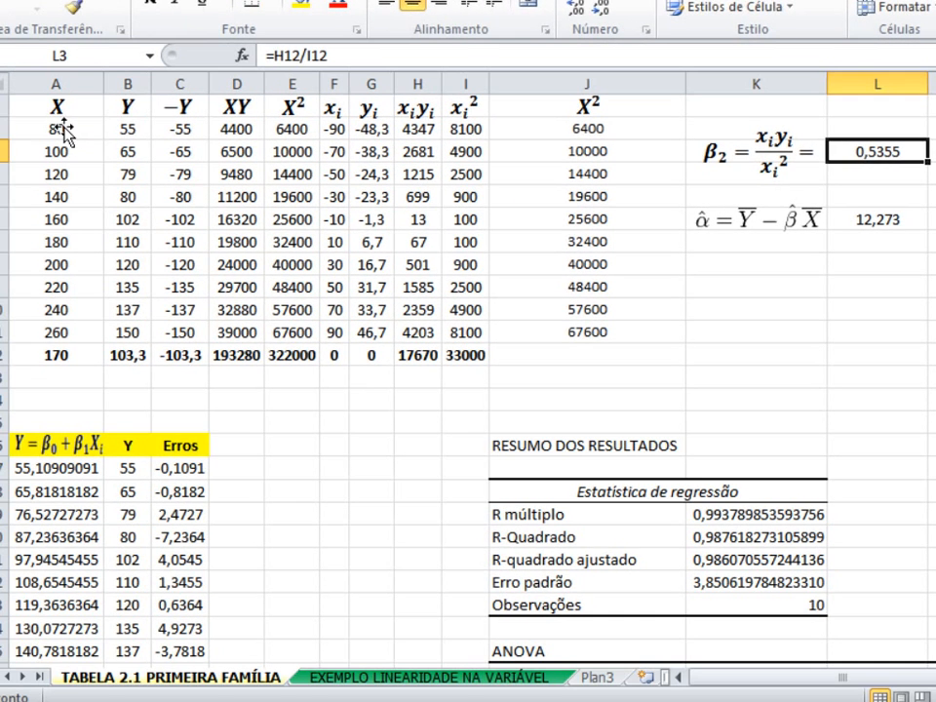
Step: Examine the X values in column A and the Y values in B2:B6 of the family income table
left_click(61, 127)
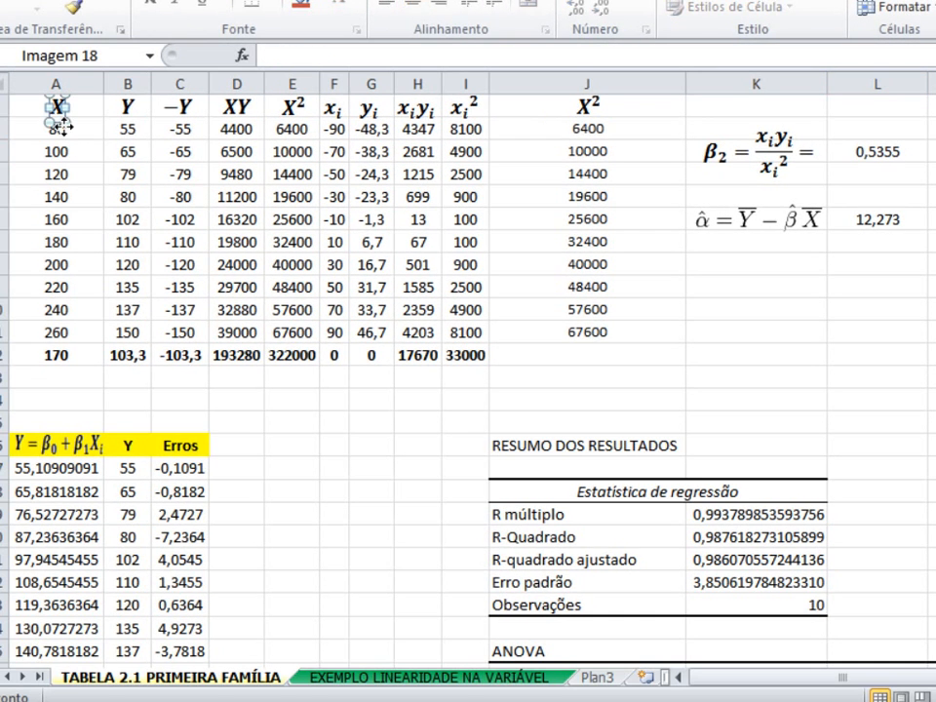
left_click(63, 148)
left_click(75, 195)
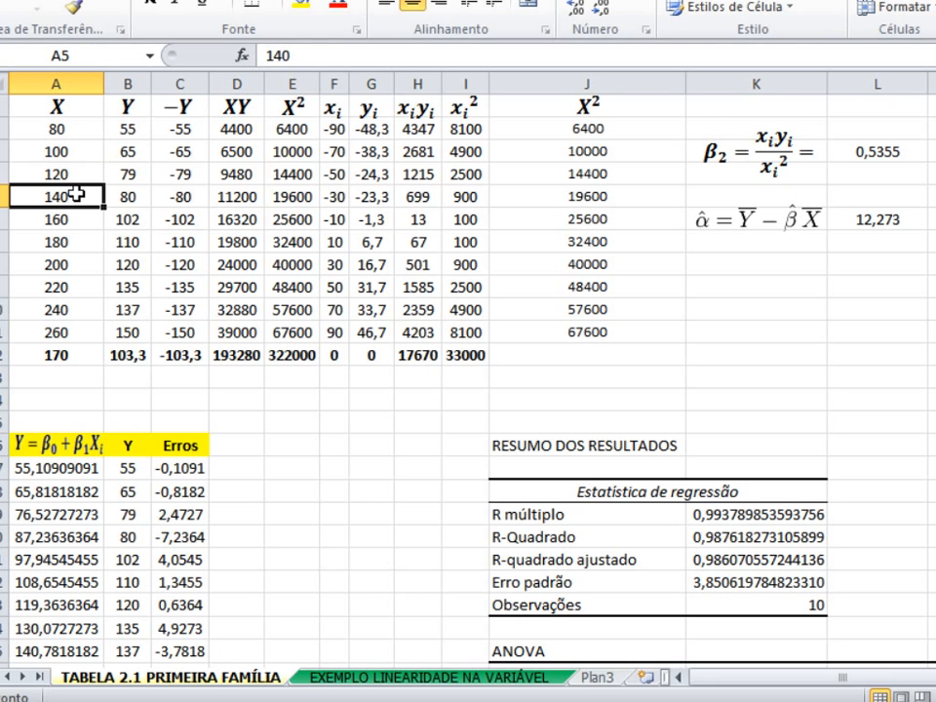
left_click(129, 127)
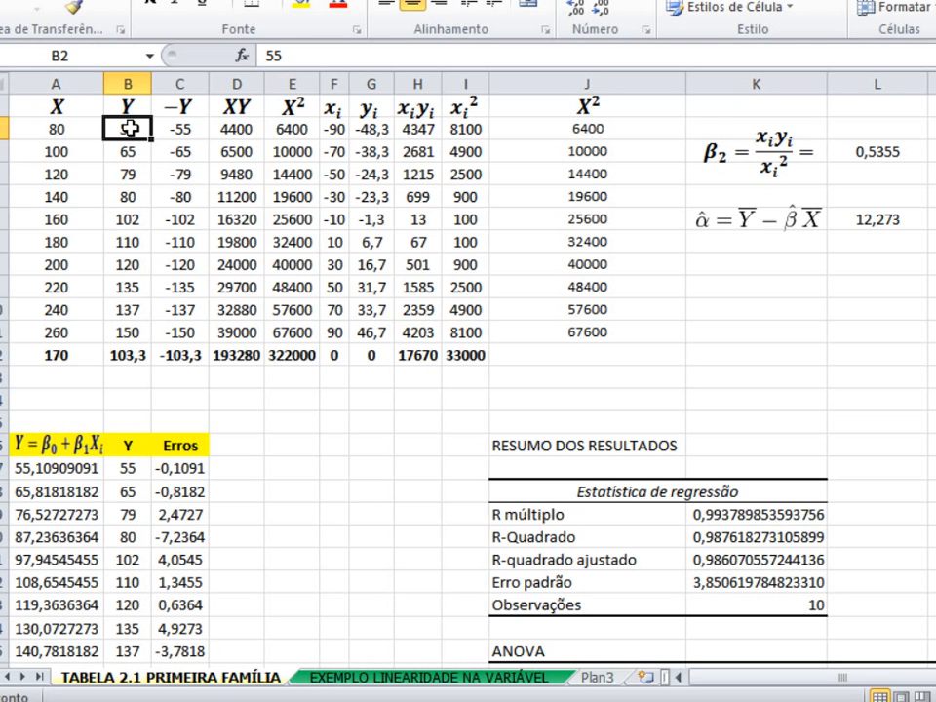
left_click(130, 150)
left_click(134, 170)
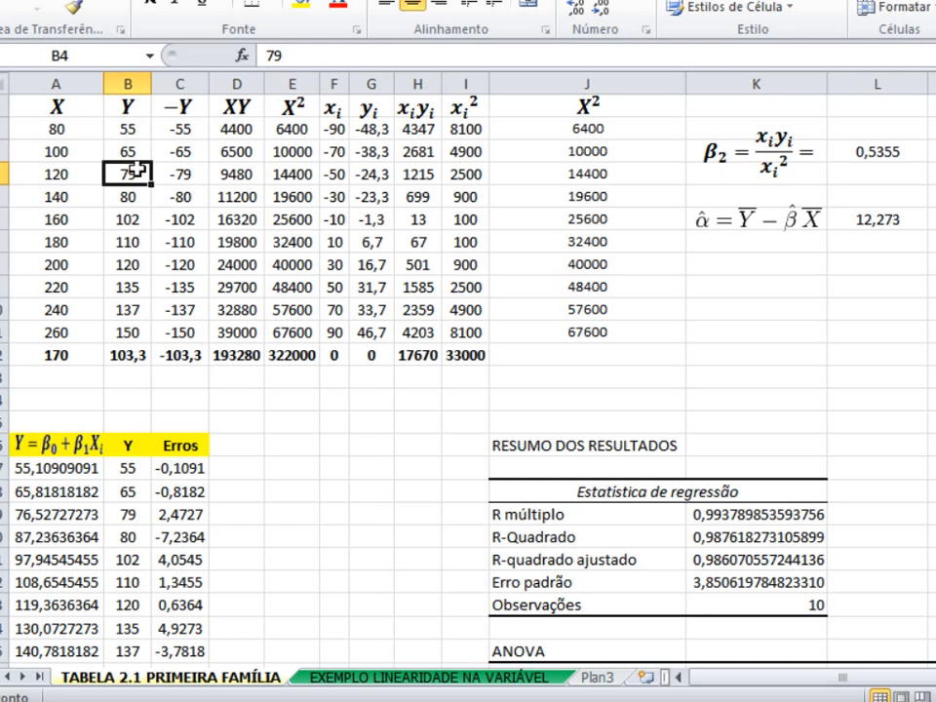
left_click(136, 193)
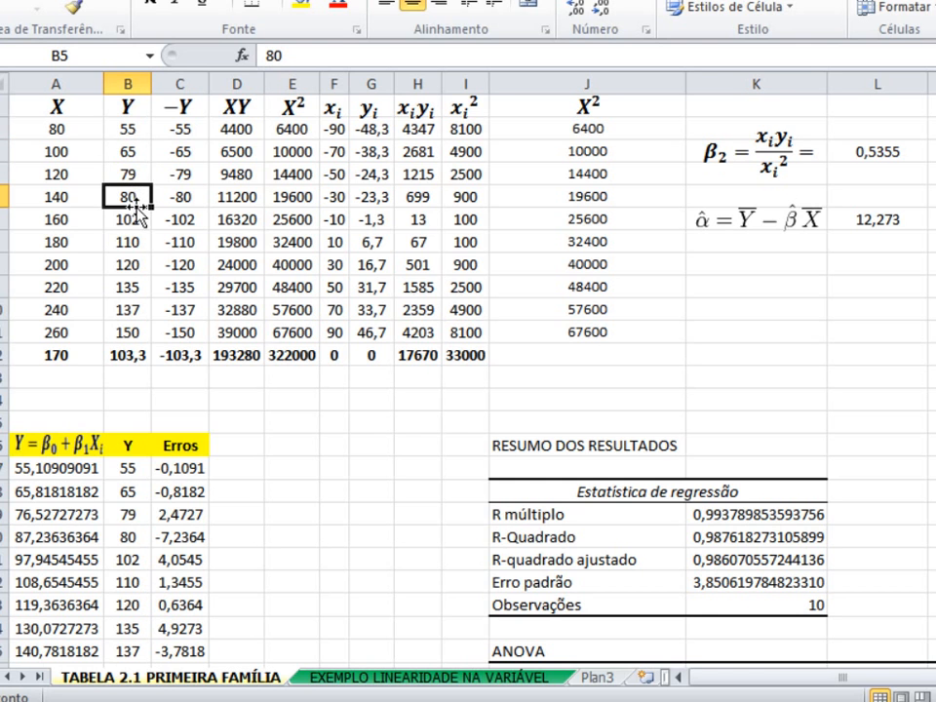
left_click(139, 215)
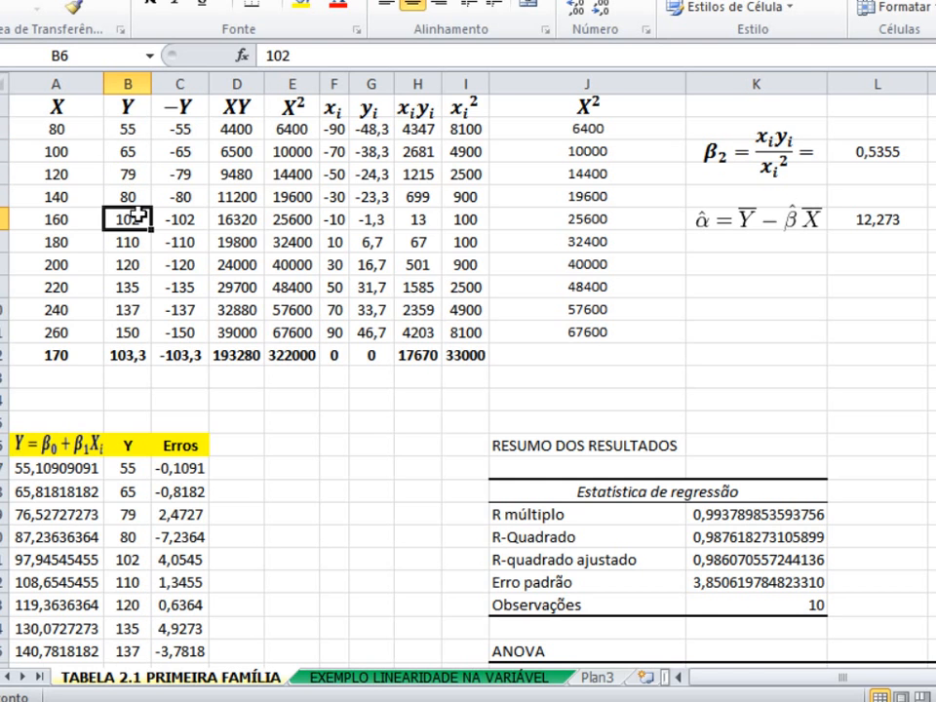
Step: Compare the first observation's X in A2 with its Y in B2, and check the following Y value in B3
left_click(135, 126)
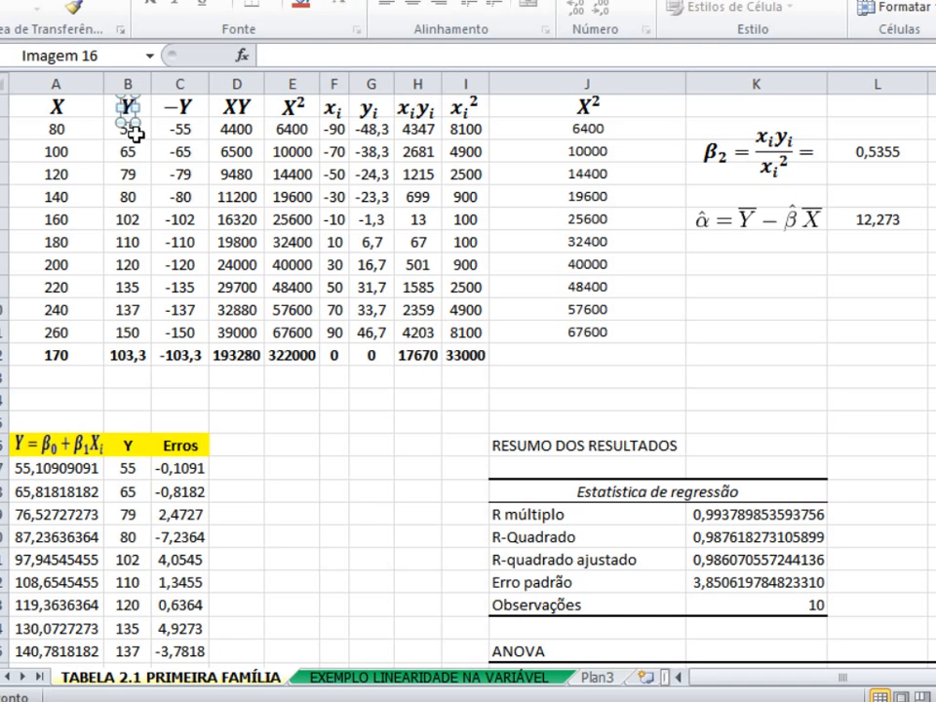
left_click(131, 151)
left_click(139, 130)
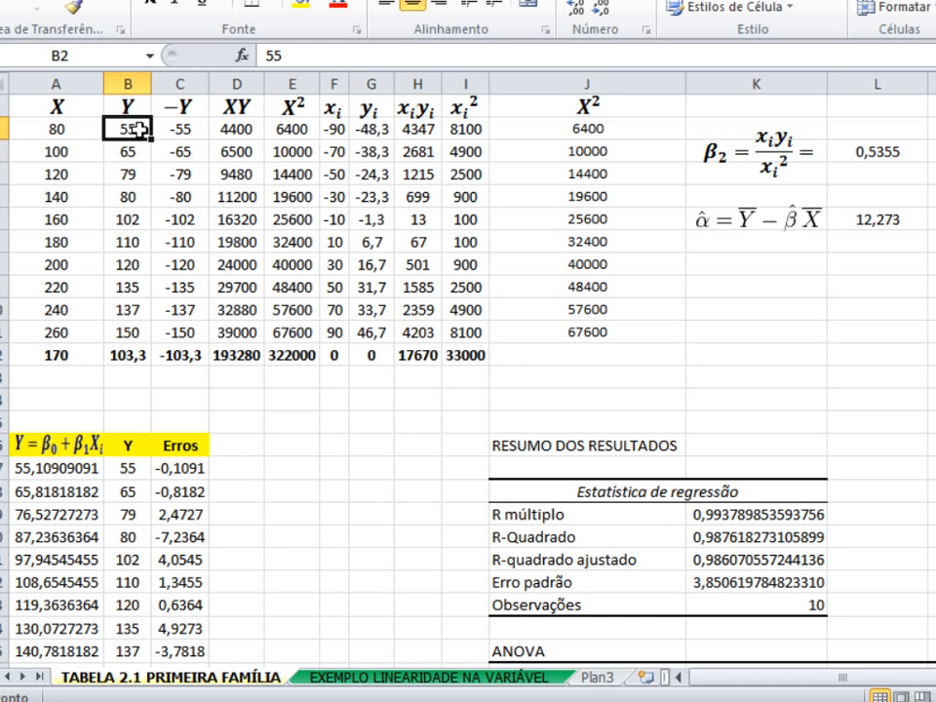
left_click(53, 131)
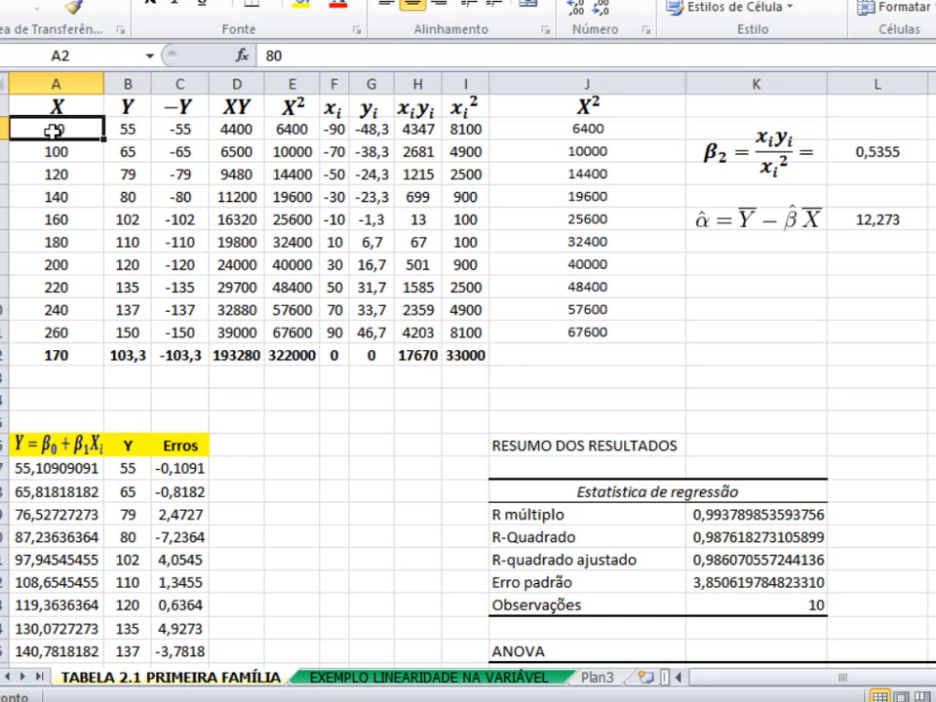
left_click(129, 130)
left_click(132, 152)
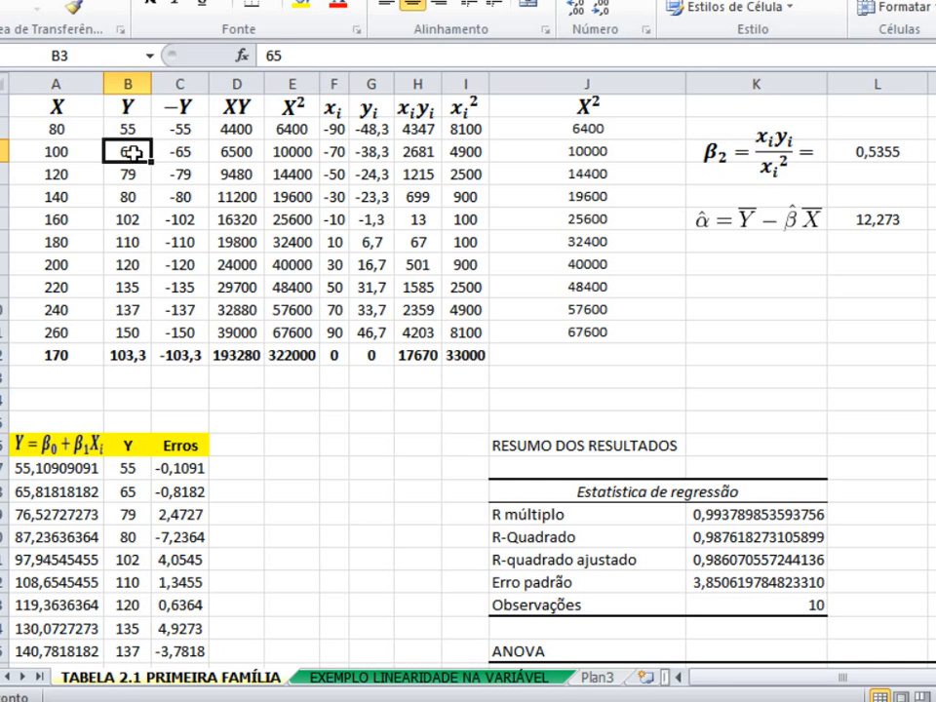
Step: Examine the estimated Y formulas from A17 down to A21, which combine L6, L3 and each X value
left_click(58, 451)
left_click(137, 285)
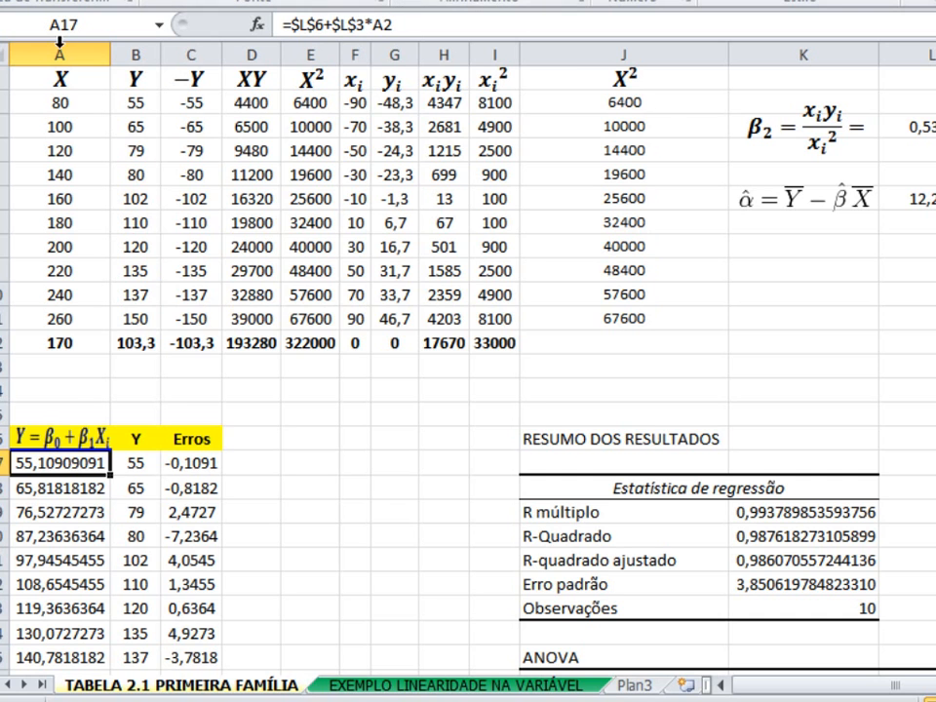
left_click(86, 484)
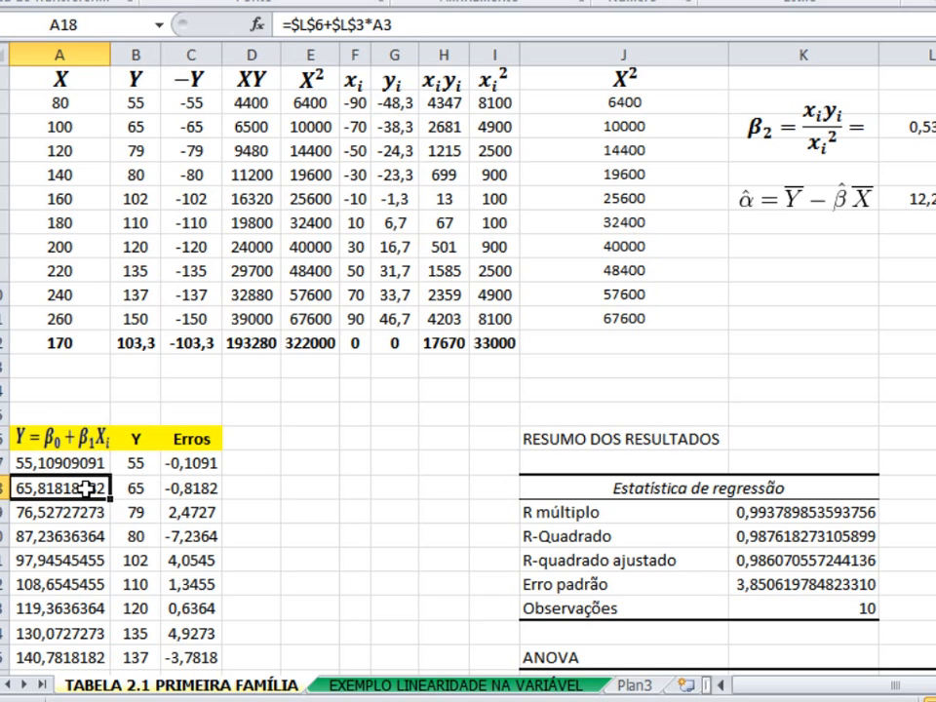
left_click(85, 513)
left_click(85, 558)
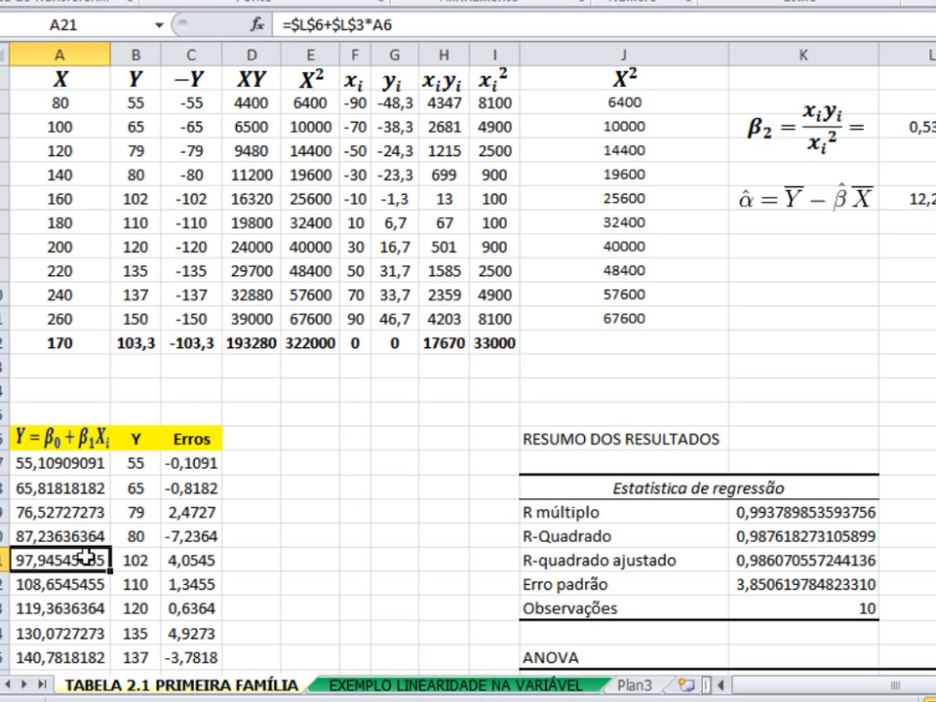
Step: Examine the observed Y references in B17:B20 beside the estimated values
left_click(136, 466)
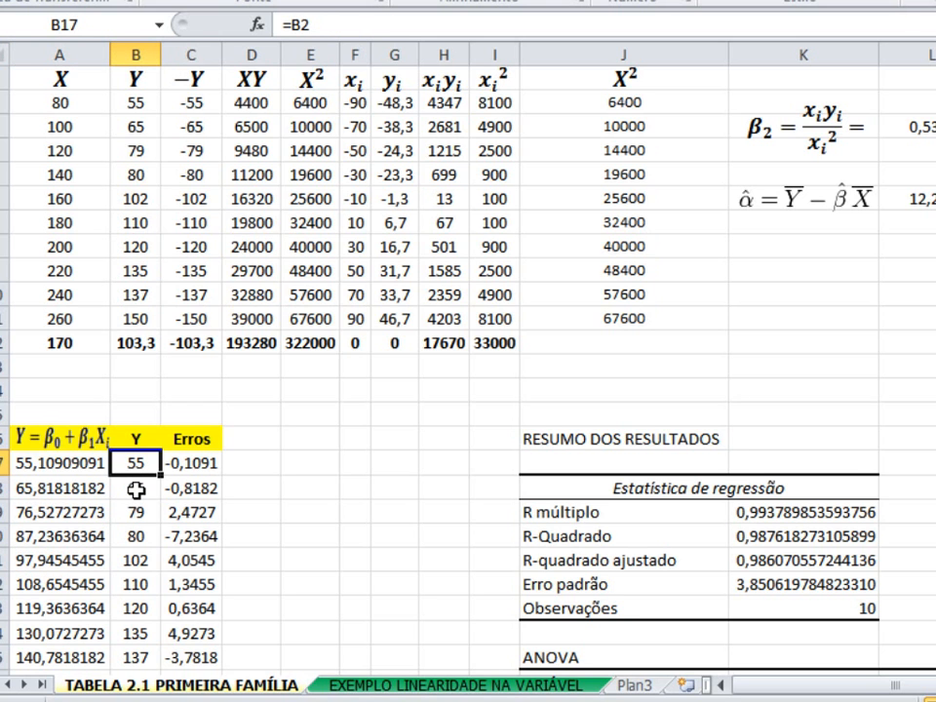
left_click(135, 490)
left_click(136, 535)
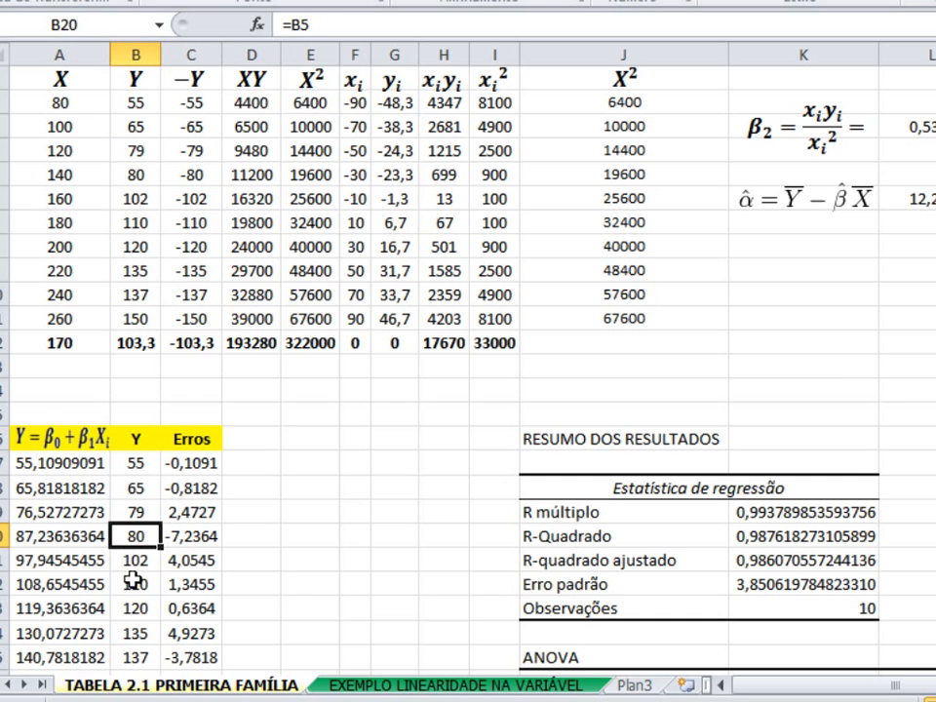
left_click(142, 470)
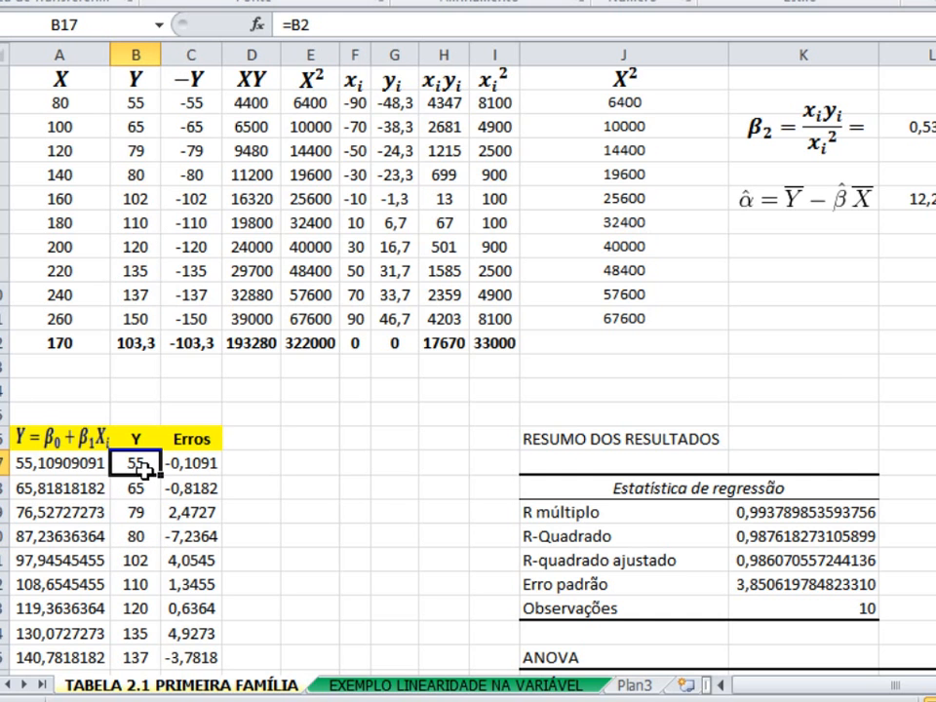
Step: Examine the error formulas in C17, C18 and C20 against the estimated Y in A17 and observed Y in B17
left_click(186, 463)
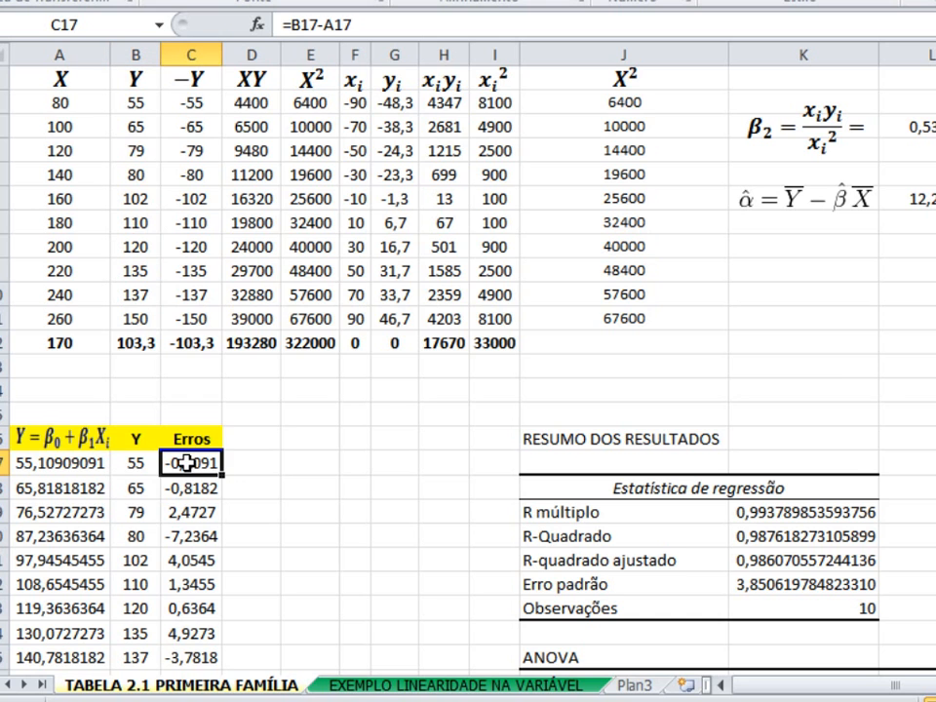
left_click(120, 462)
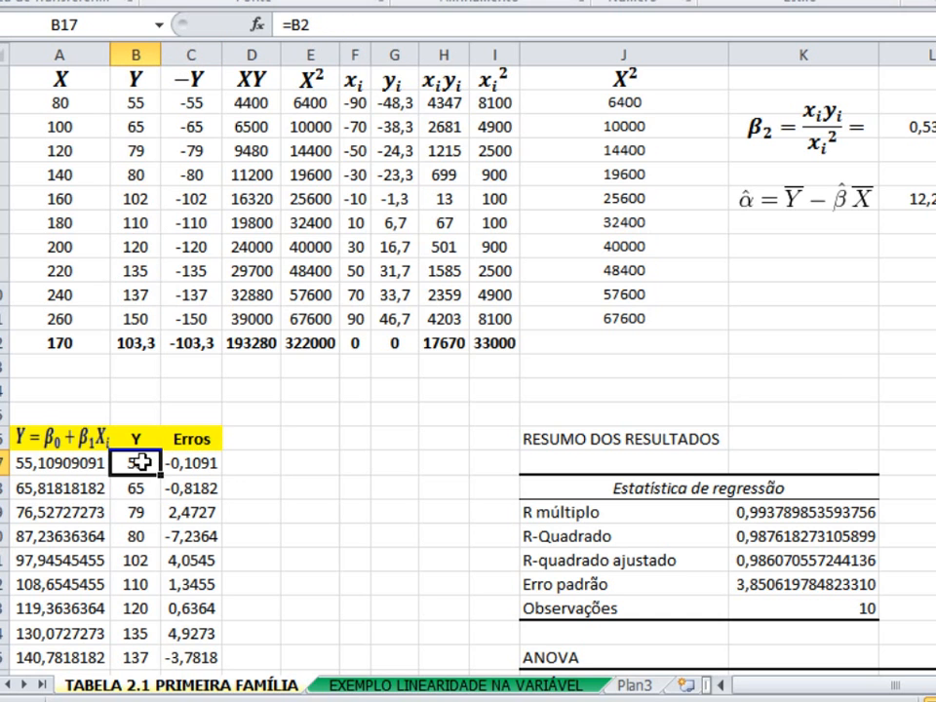
left_click(86, 464)
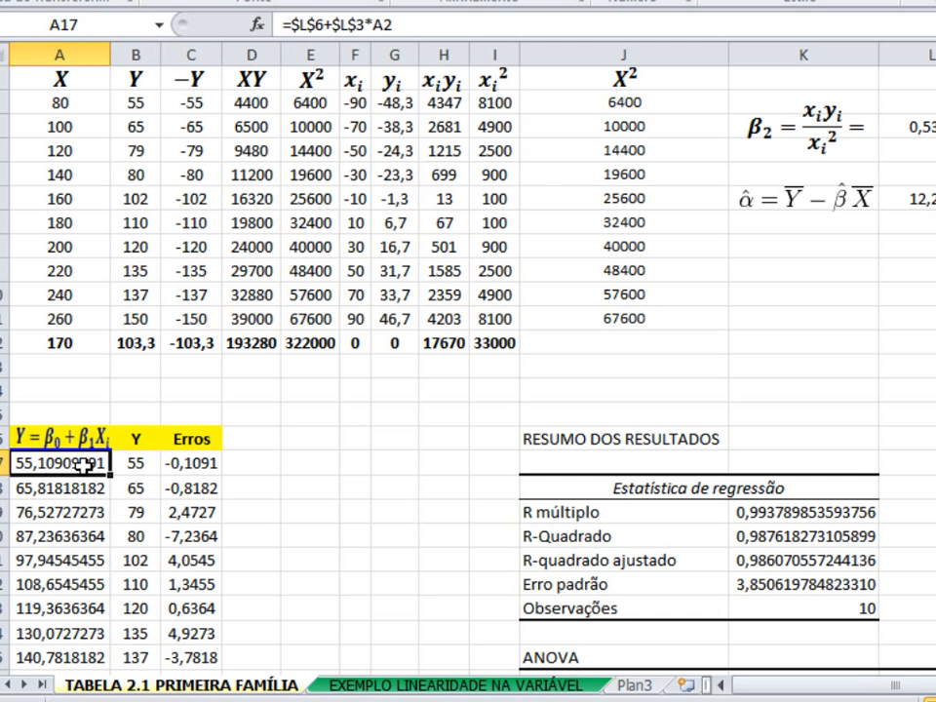
left_click(185, 465)
left_click(194, 489)
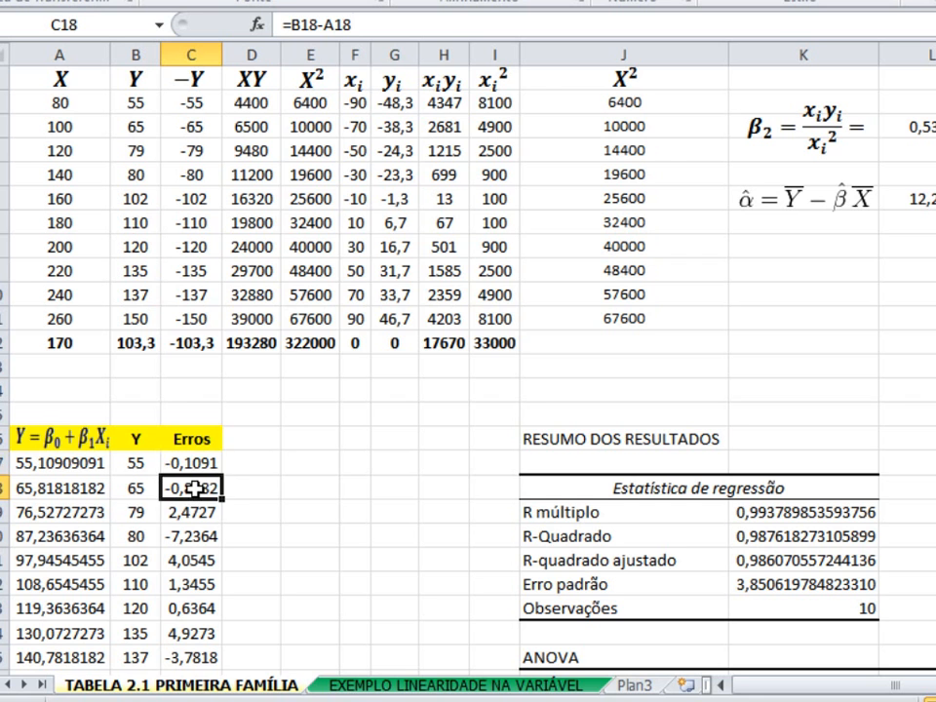
left_click(202, 534)
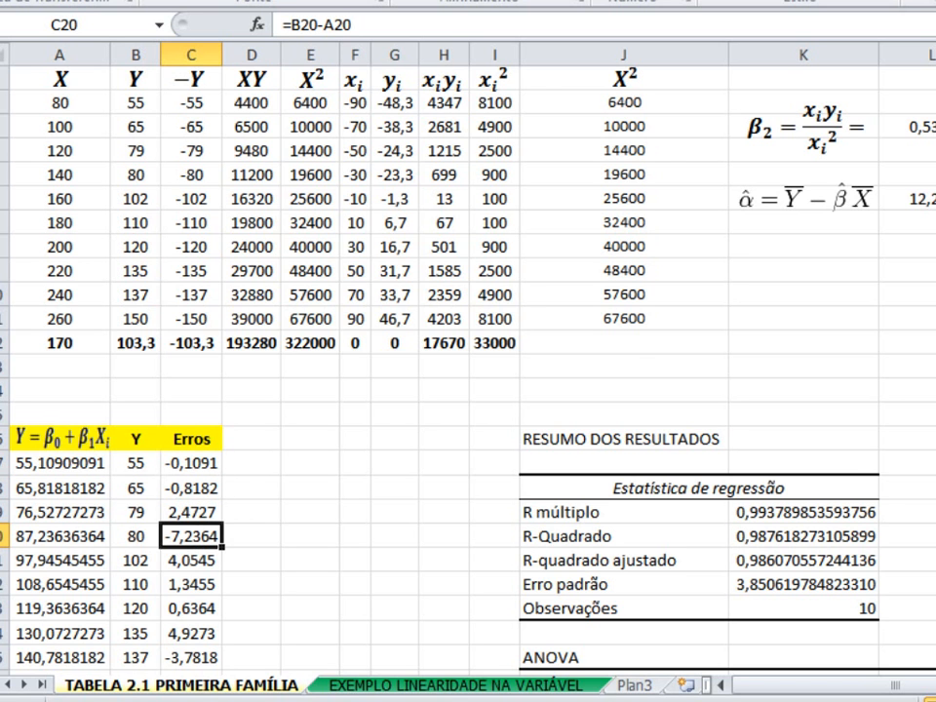
Step: Compare the calculated errors with the first four residuals in the regression output, starting at L40
scroll(468, 370, "down", 5)
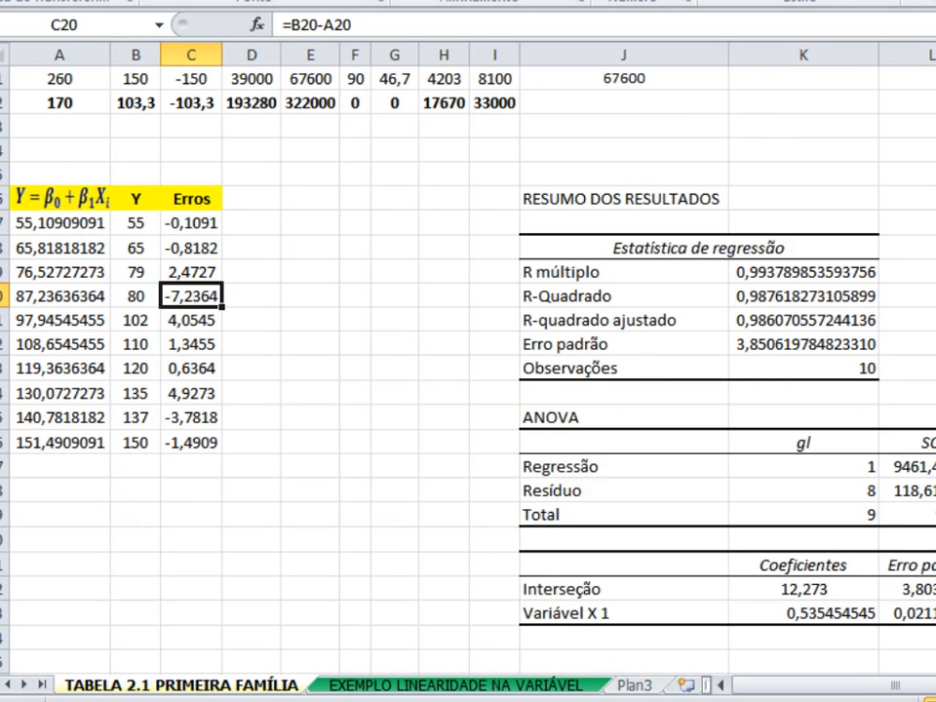
scroll(468, 371, "down", 2)
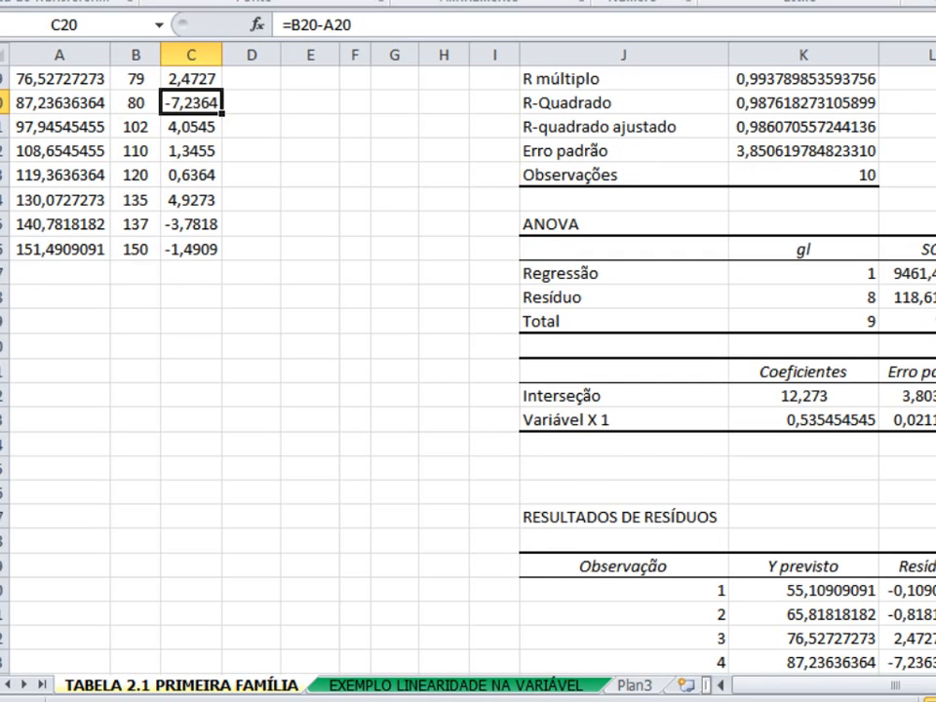
left_click(898, 590)
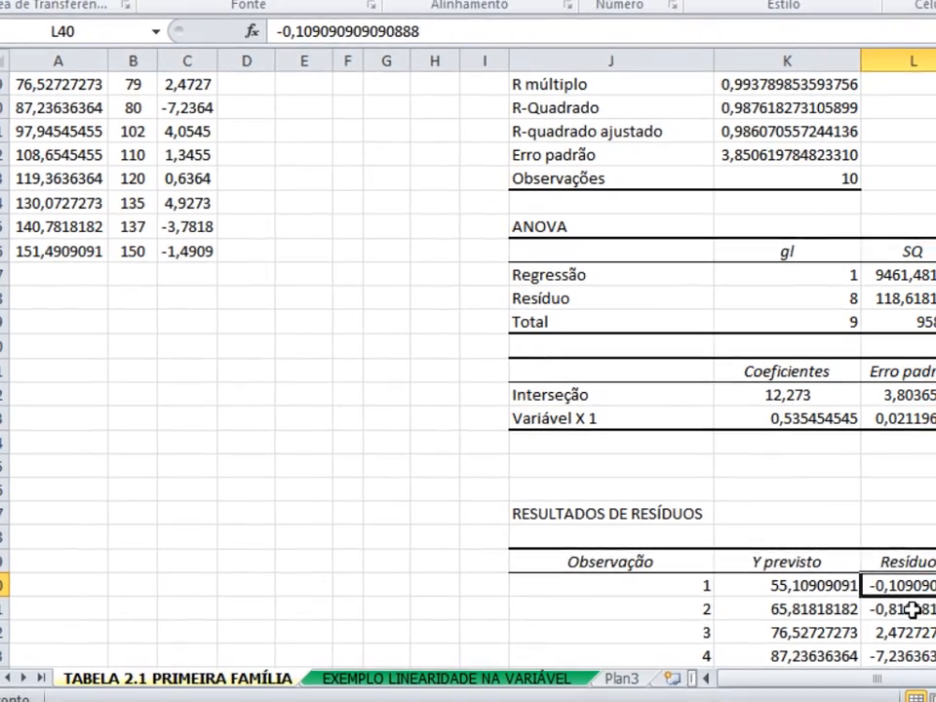
left_click(912, 610)
left_click(915, 630)
left_click(924, 646)
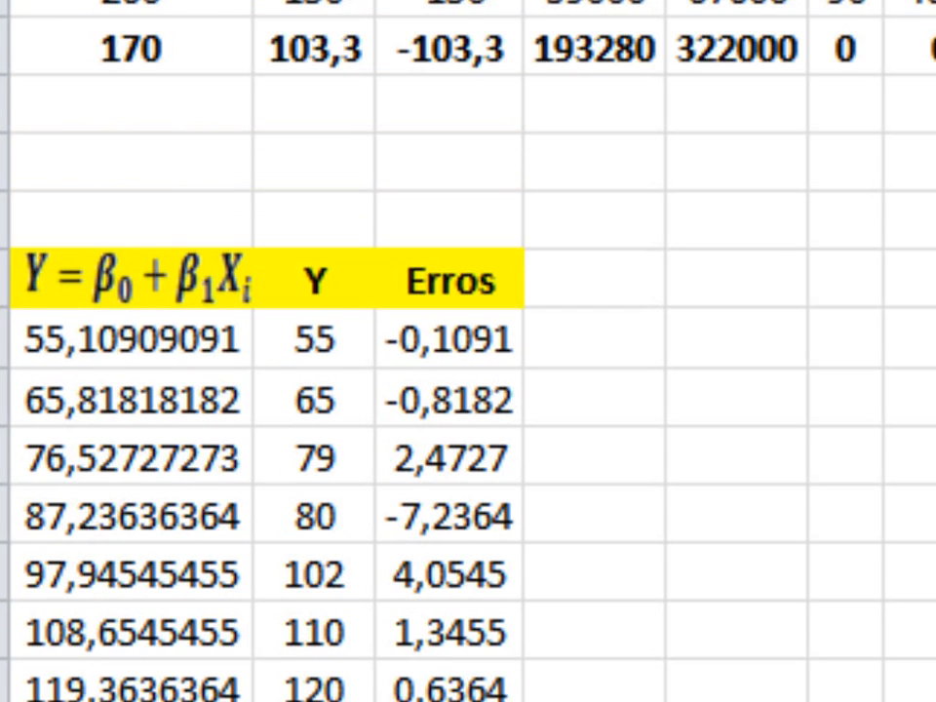
Step: Review the first observation's estimated Y in A17, observed Y in B17 and error in C17
scroll(468, 350, "down", 1)
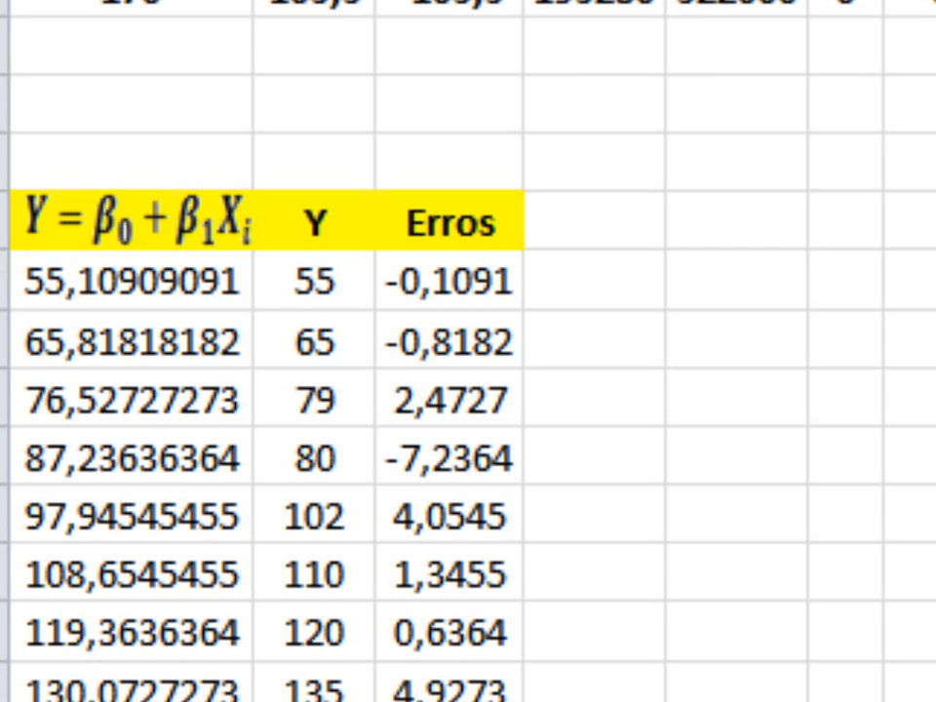
scroll(468, 351, "up", 1)
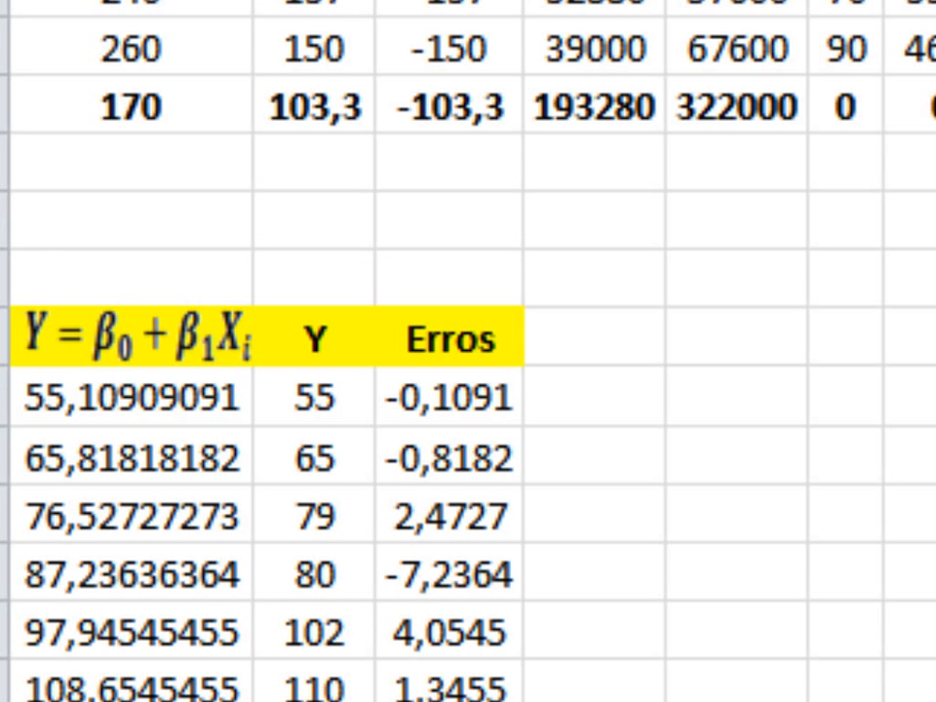
left_click(173, 409)
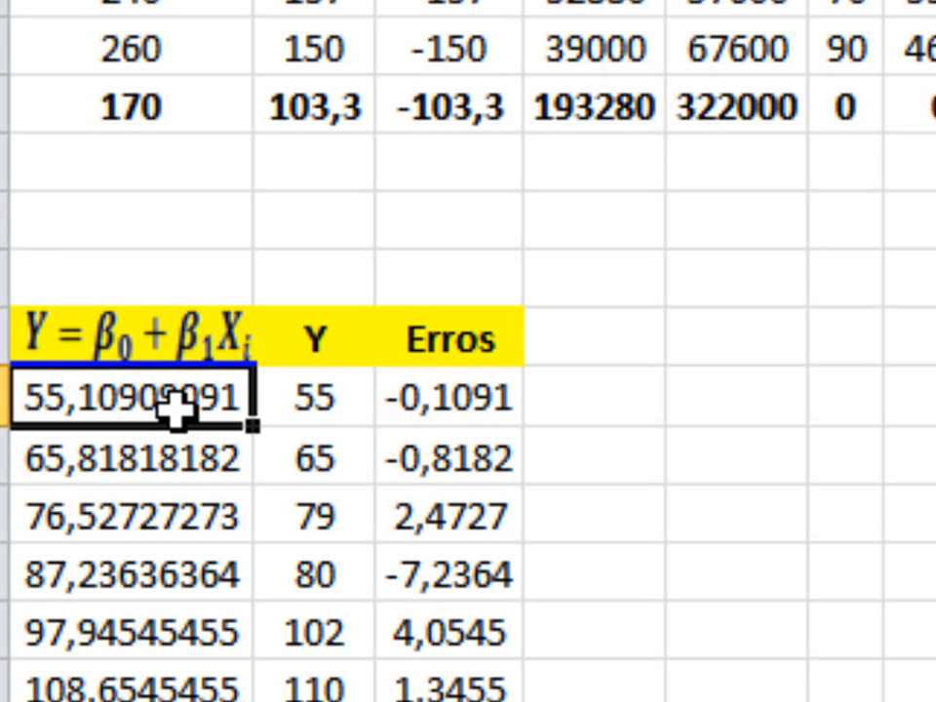
left_click(343, 395)
left_click(451, 397)
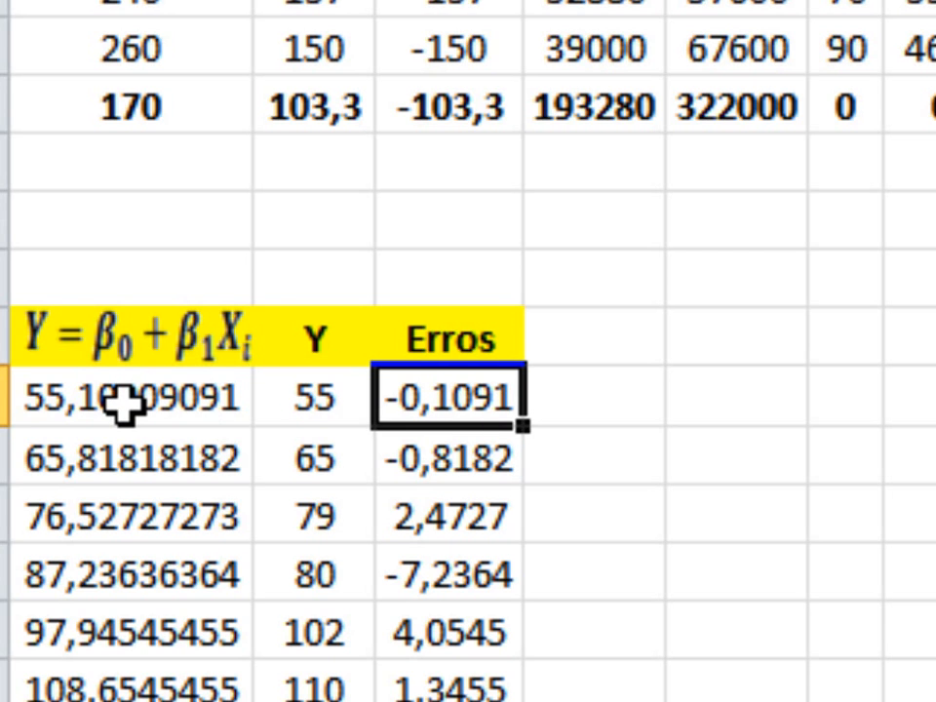
Step: Plot the estimated Y values in A17:A26 as a line chart and delete the chart after viewing its line
left_click_drag(124, 400, 125, 698)
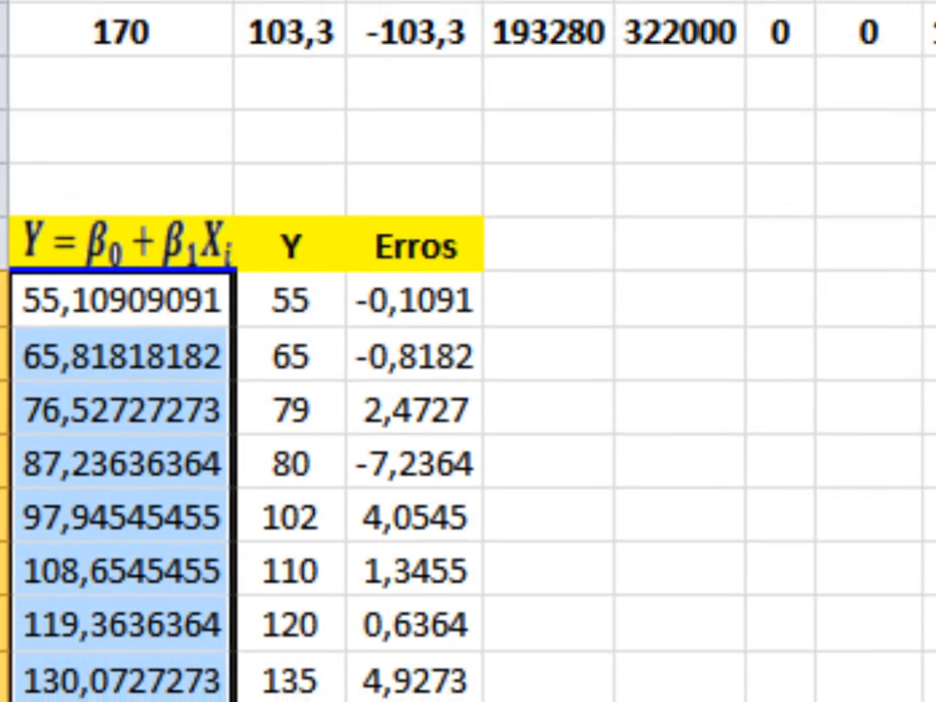
left_click(453, 5)
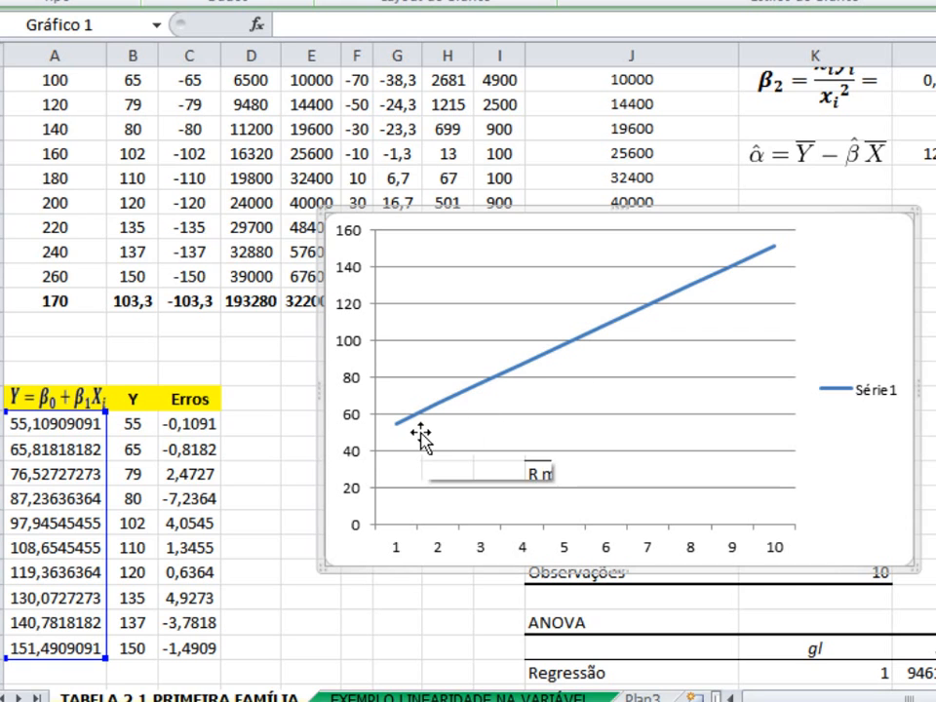
mouse_move(433, 421)
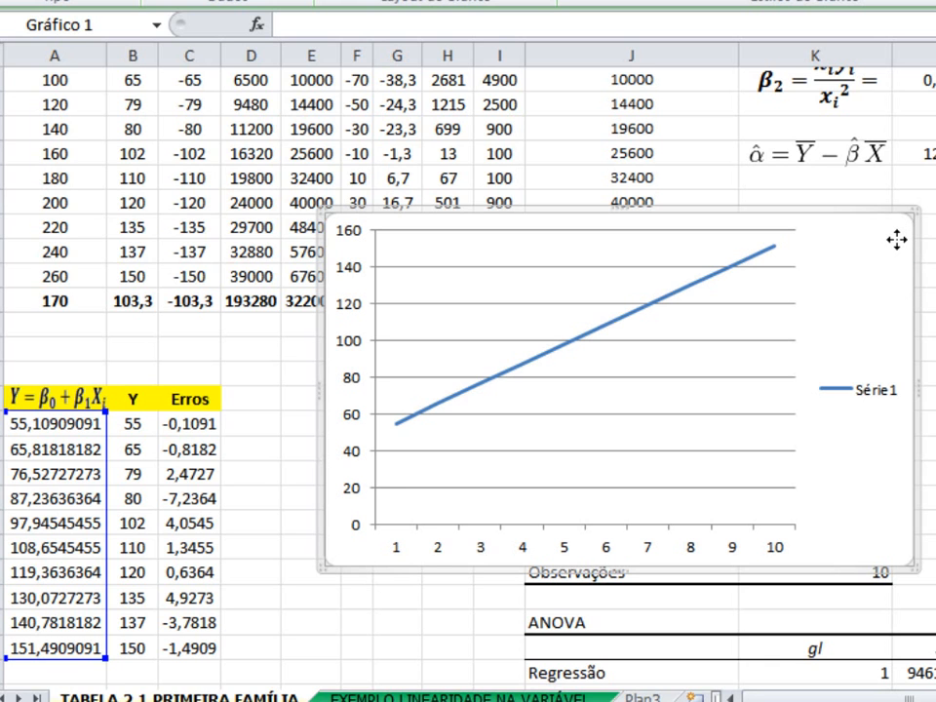
key("Delete")
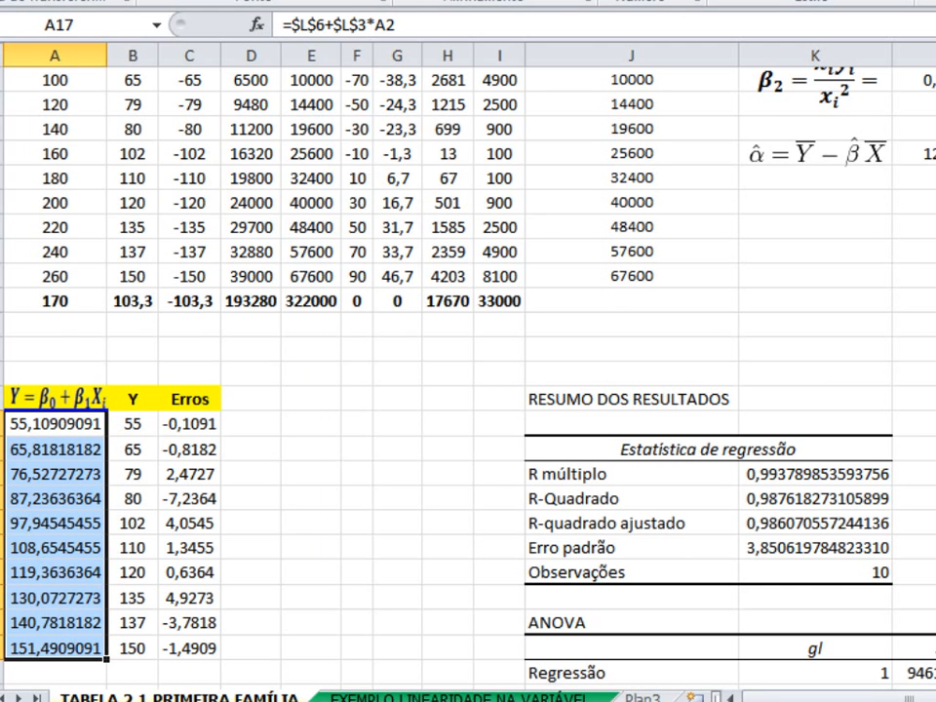
Step: Compare the X² formula in J2 with the original X values in column A, from A2 to A5
scroll(468, 371, "up", 1)
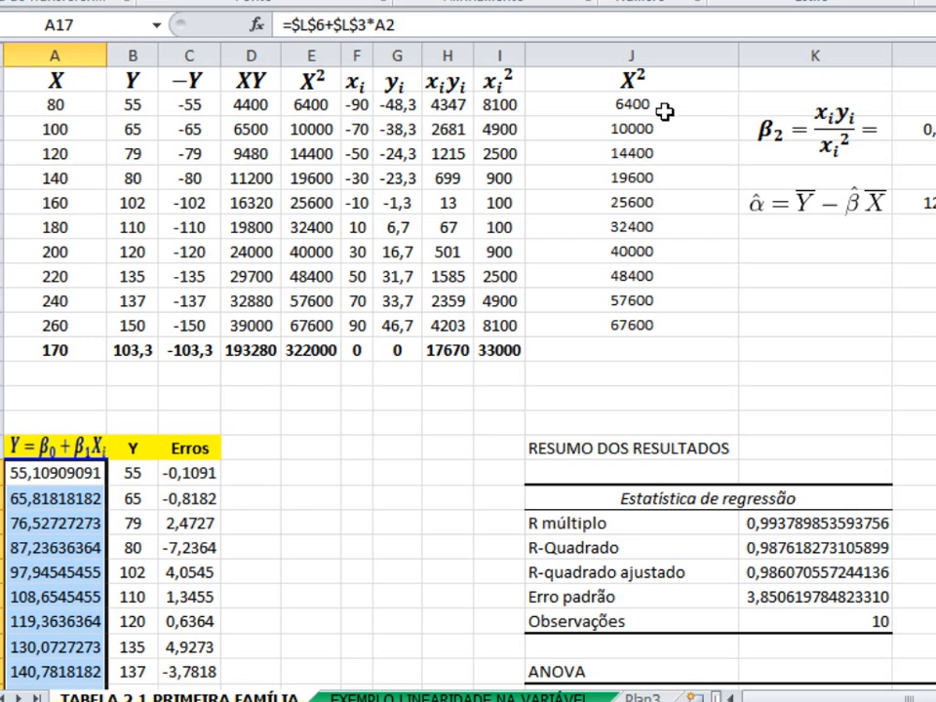
left_click(649, 98)
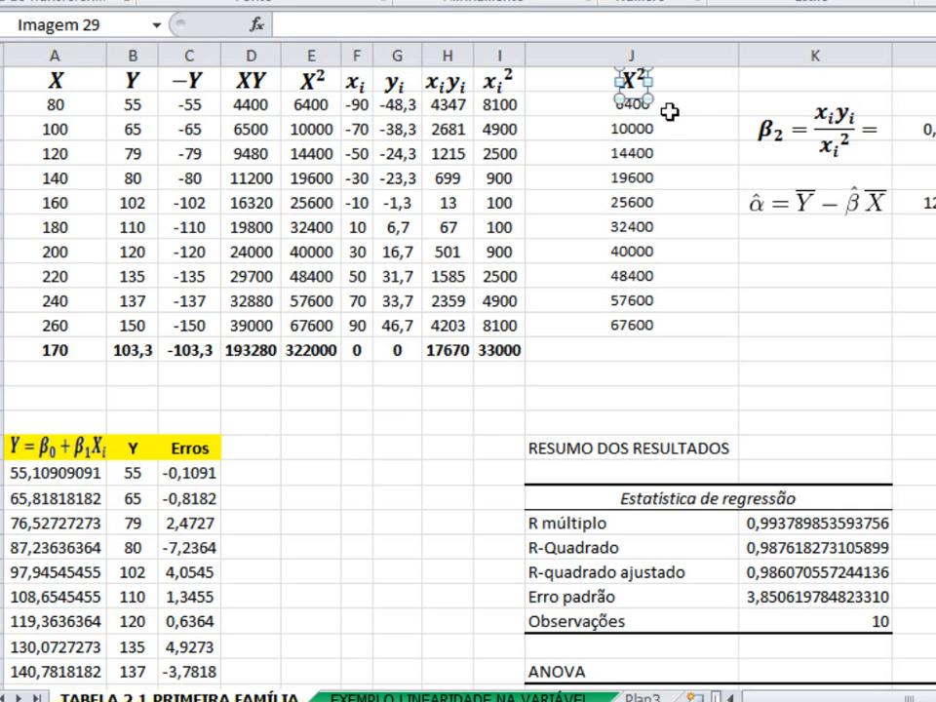
left_click(664, 112)
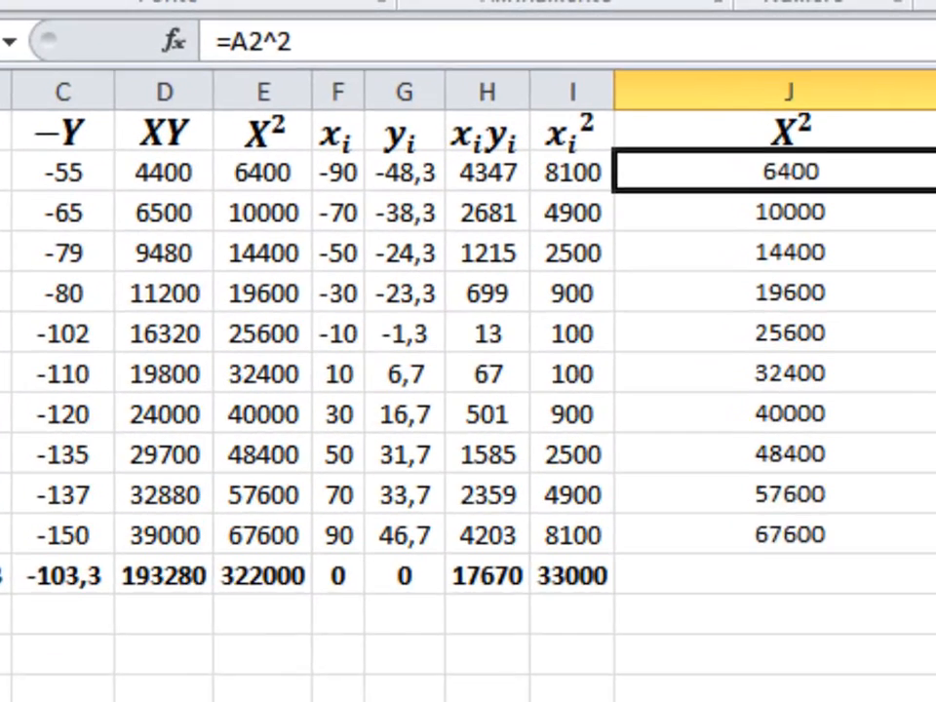
left_click(58, 107)
key("Down")
key("Down")
key("Up")
key("Down")
key("Down")
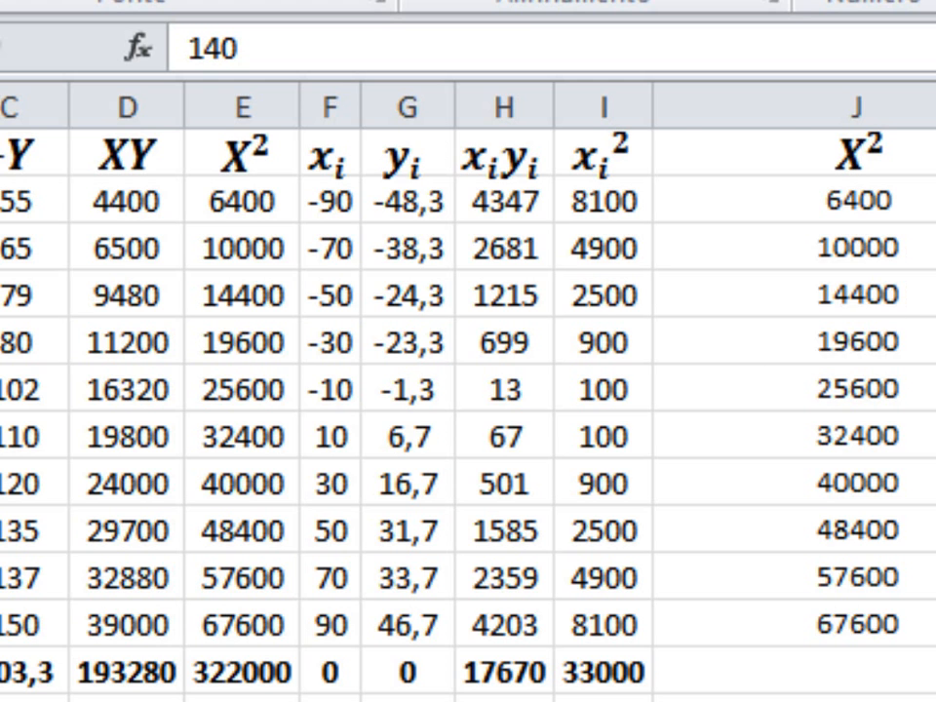
left_click(857, 201)
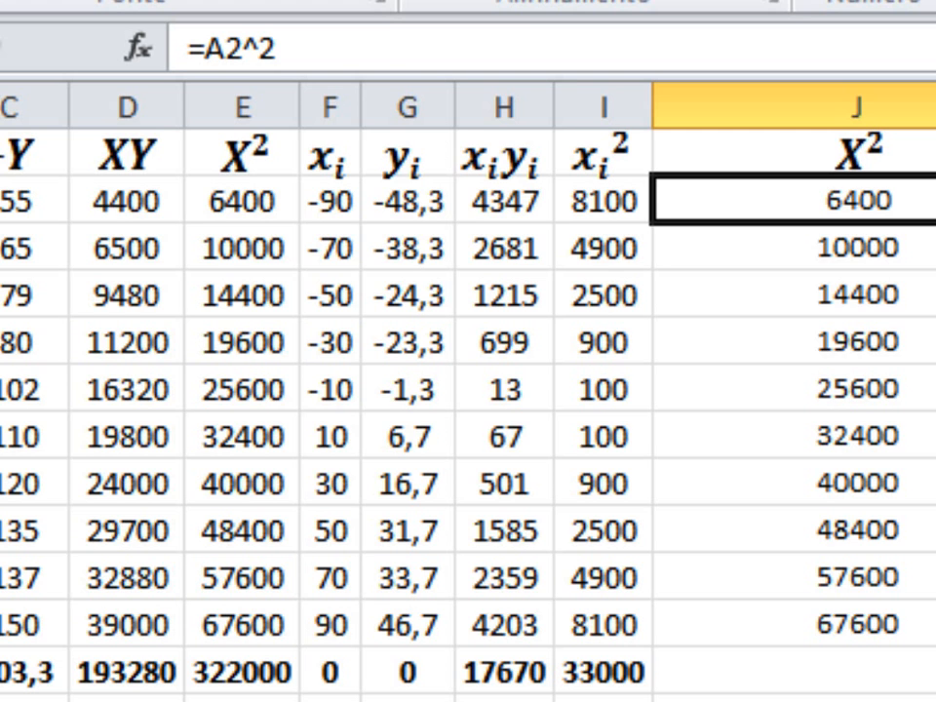
Step: Replace the A2 reference with J2 in A17's estimated Y formula, making it =$L$6+$L$3*J2
key("Right")
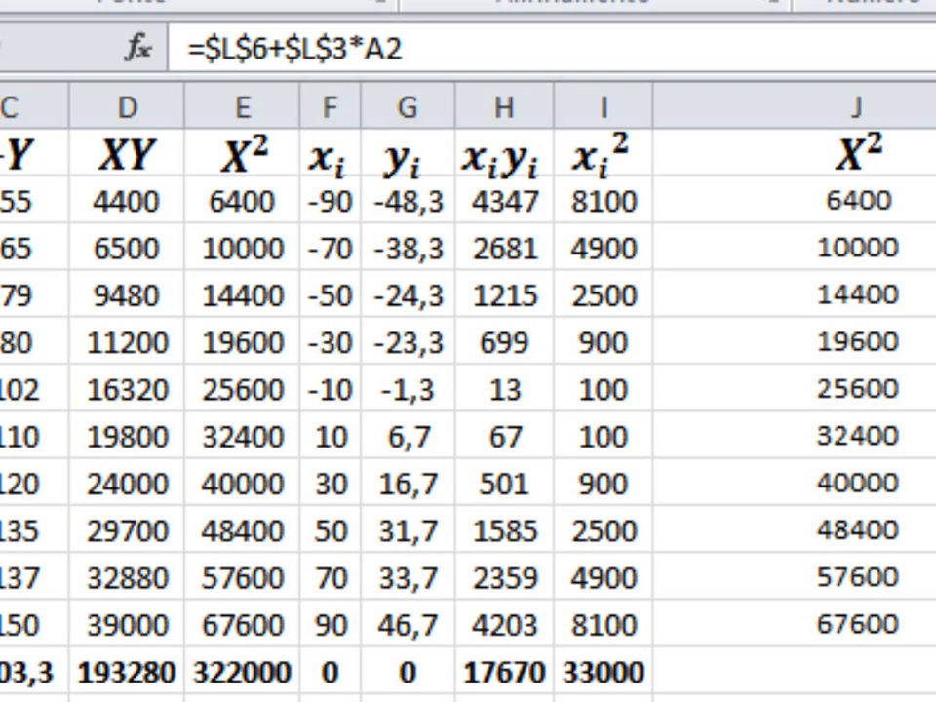
left_click(428, 44)
key("BackSpace")
key("BackSpace")
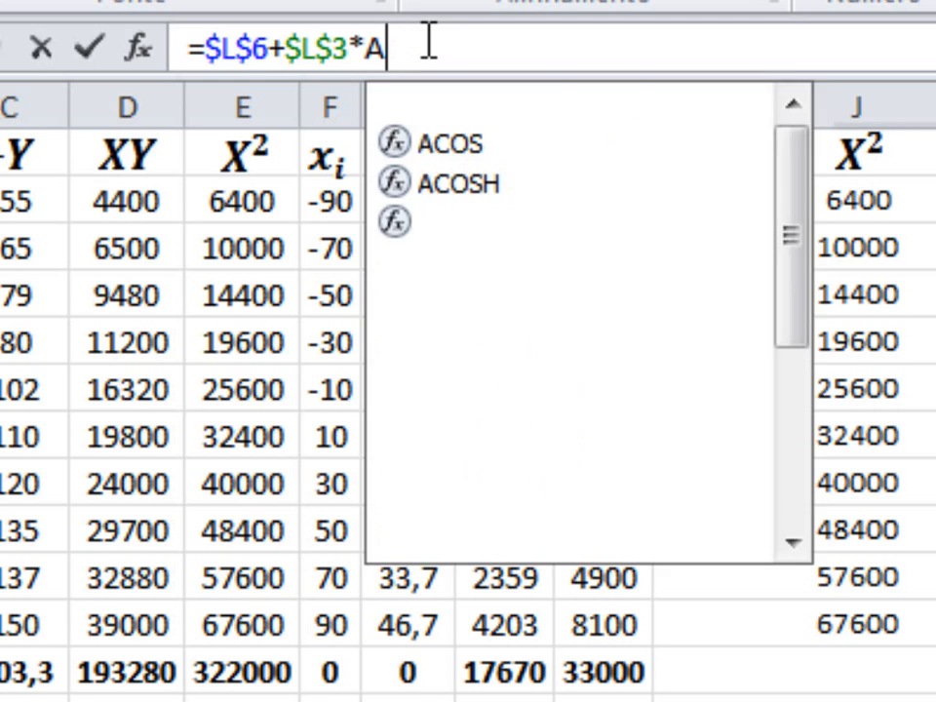
left_click(920, 200)
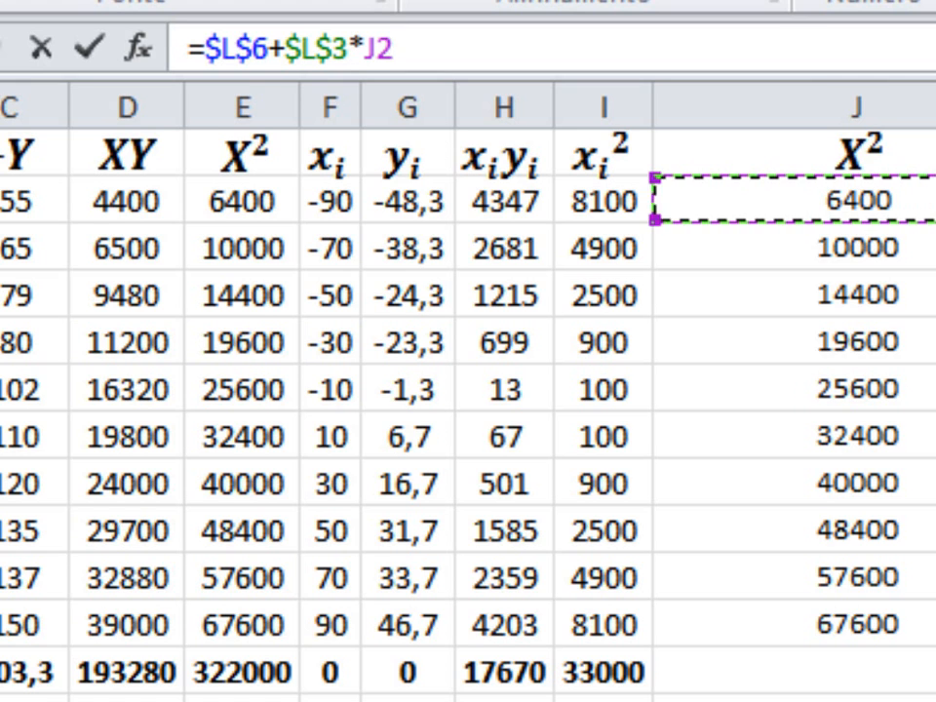
Step: Remove the J2 reference from A17's formula and accept the suggested correction =$L$6+$L$3
key("BackSpace")
key("BackSpace")
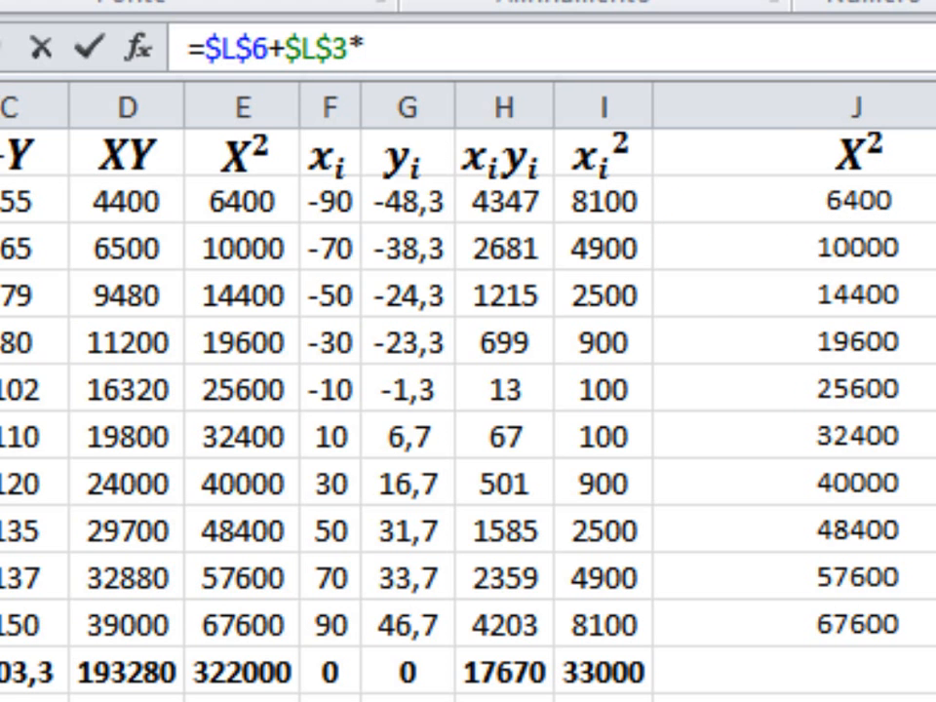
key("Return")
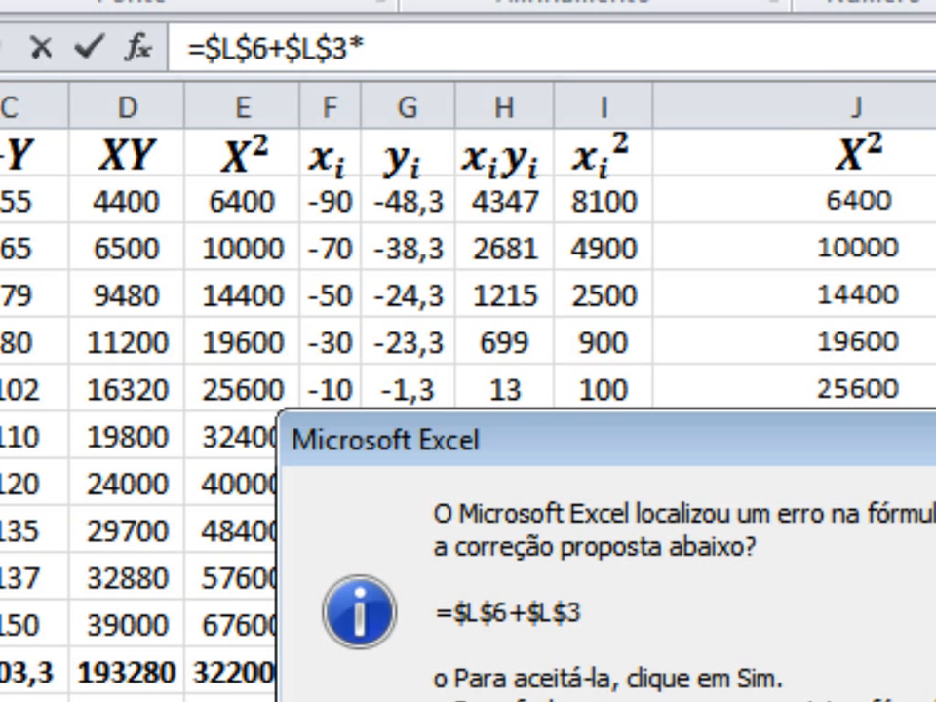
left_click(630, 673)
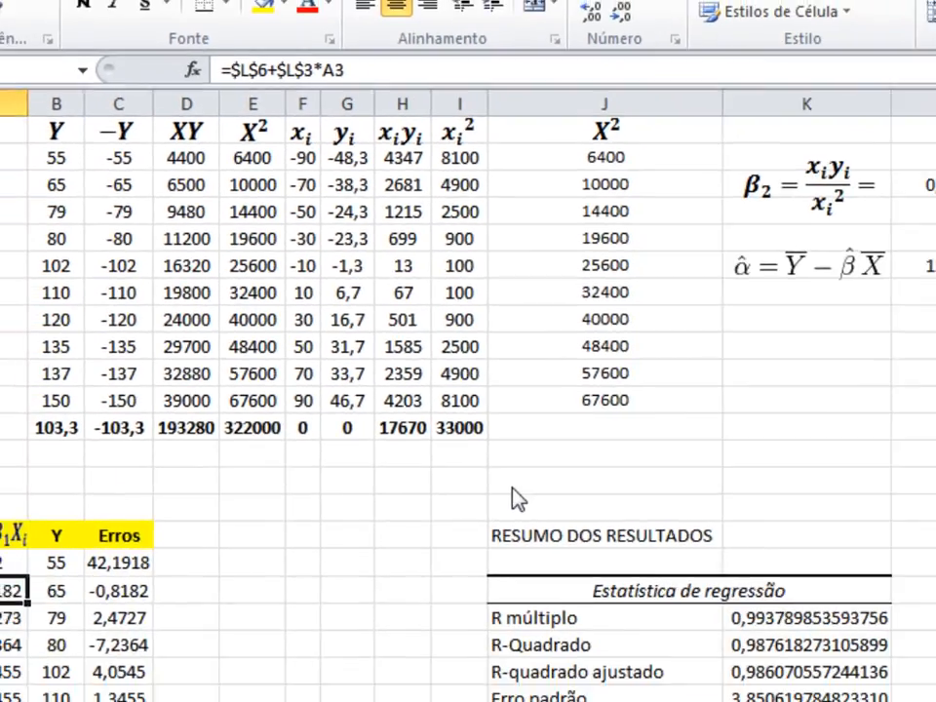
Step: Try to append a multiplication sign to A17's formula, and accept the suggested correction =$L$6+$L$3
key("Up")
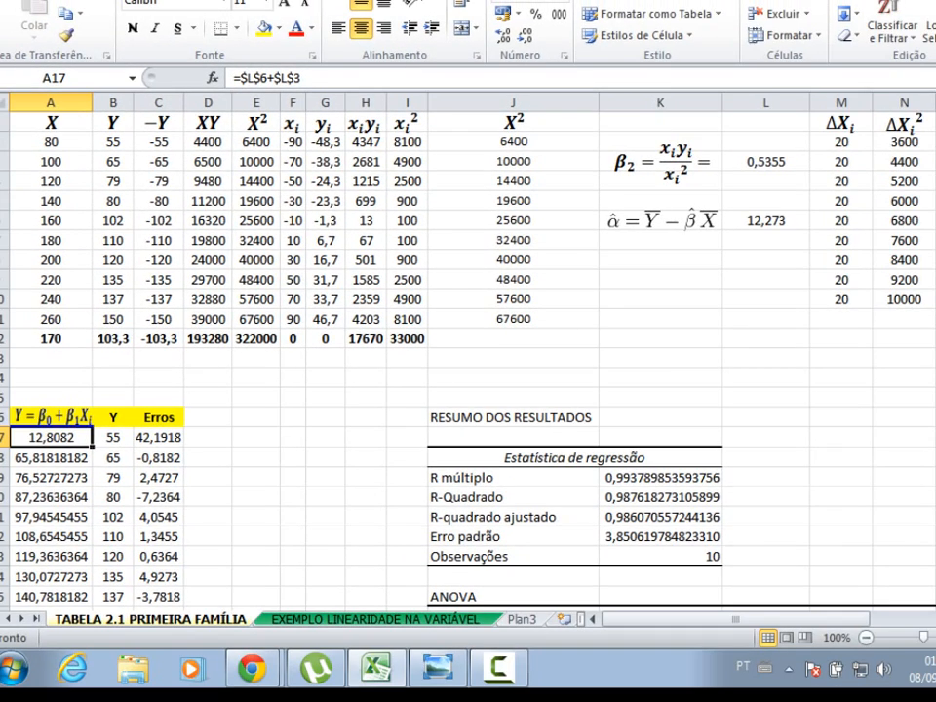
left_click(312, 80)
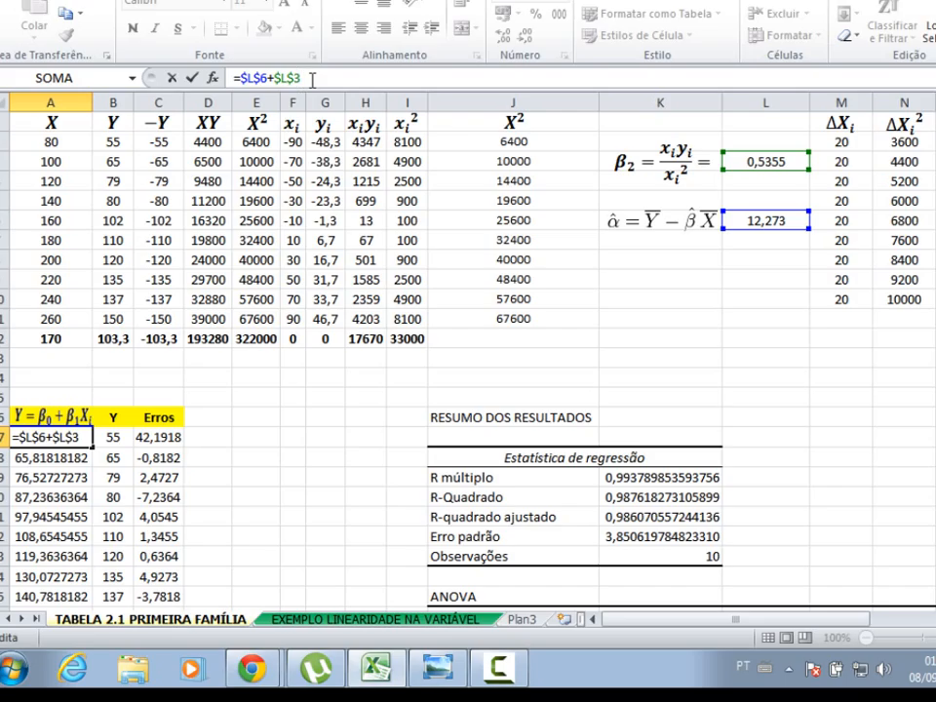
type("*")
key("Return")
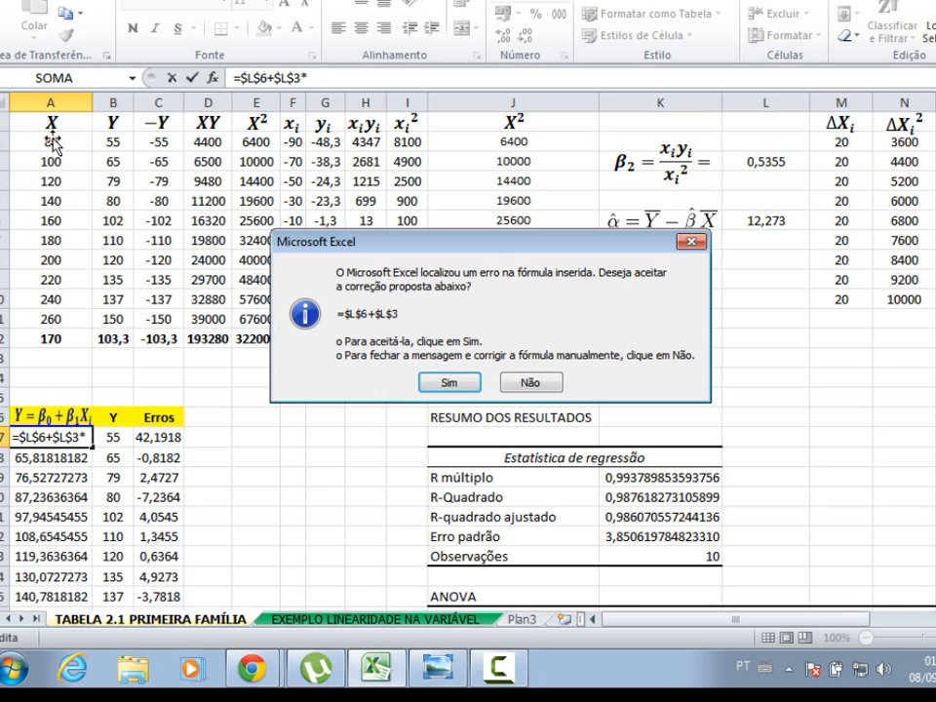
left_click(447, 383)
Step: Shift the X heading picture slightly to the right within its column A header cell, and select A4
mouse_move(53, 138)
left_mouse_down()
mouse_move(90, 195)
mouse_move(106, 411)
mouse_move(77, 445)
mouse_move(89, 410)
mouse_move(66, 227)
mouse_move(62, 131)
mouse_move(70, 137)
left_mouse_up()
double_click(69, 130)
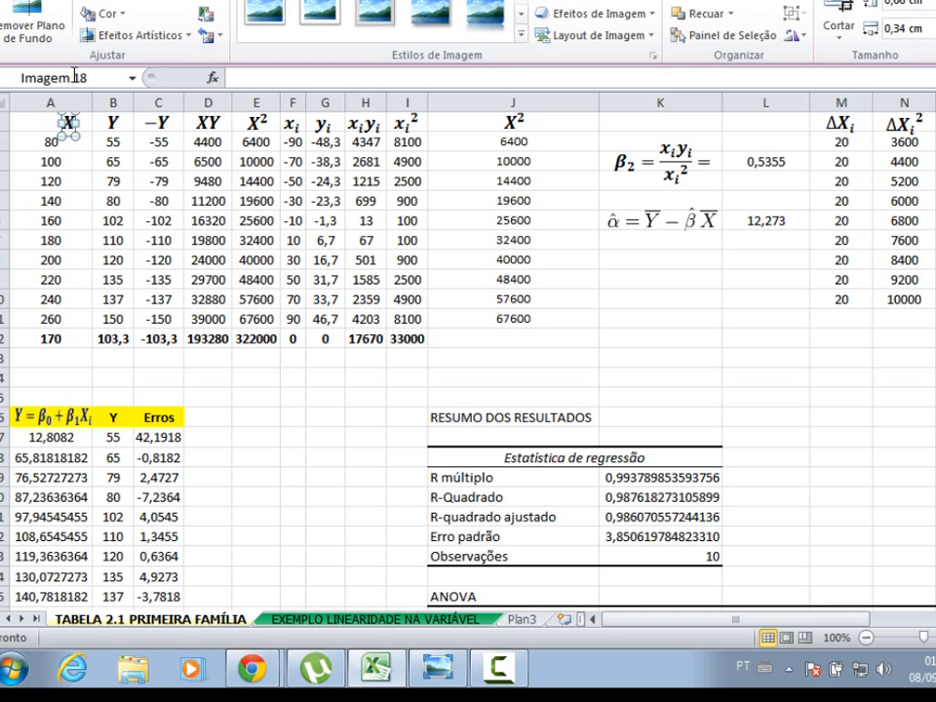
mouse_move(68, 125)
left_mouse_down()
mouse_move(48, 111)
mouse_move(68, 125)
left_mouse_up()
left_click(75, 183)
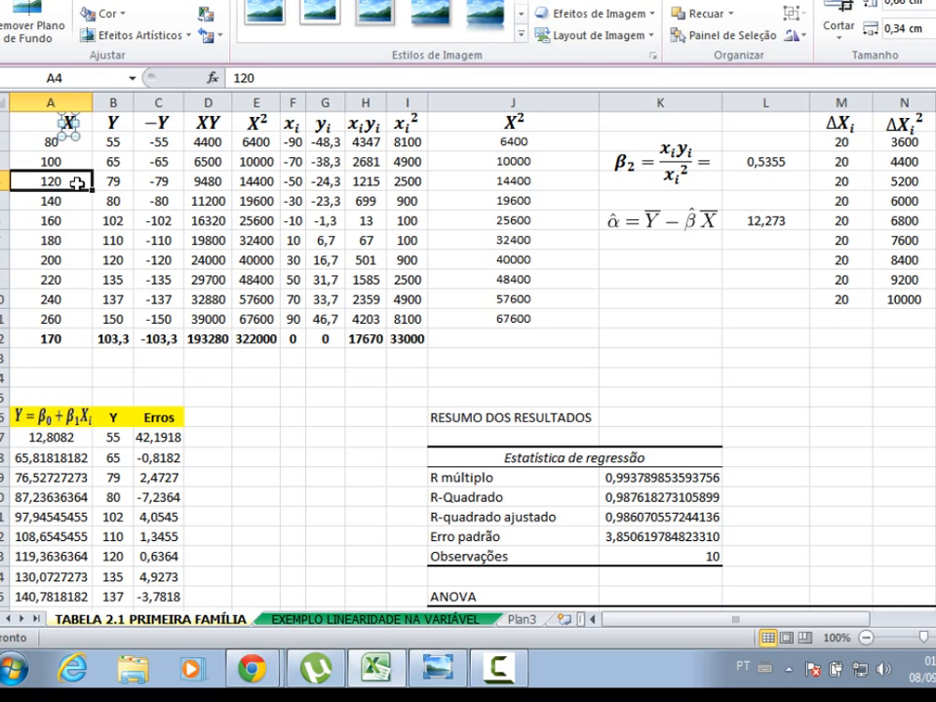
Step: Complete A17's estimated Y formula with a multiplication by the first X value, making it =$L$6+$L$3*A2
left_click(73, 438)
left_click(337, 86)
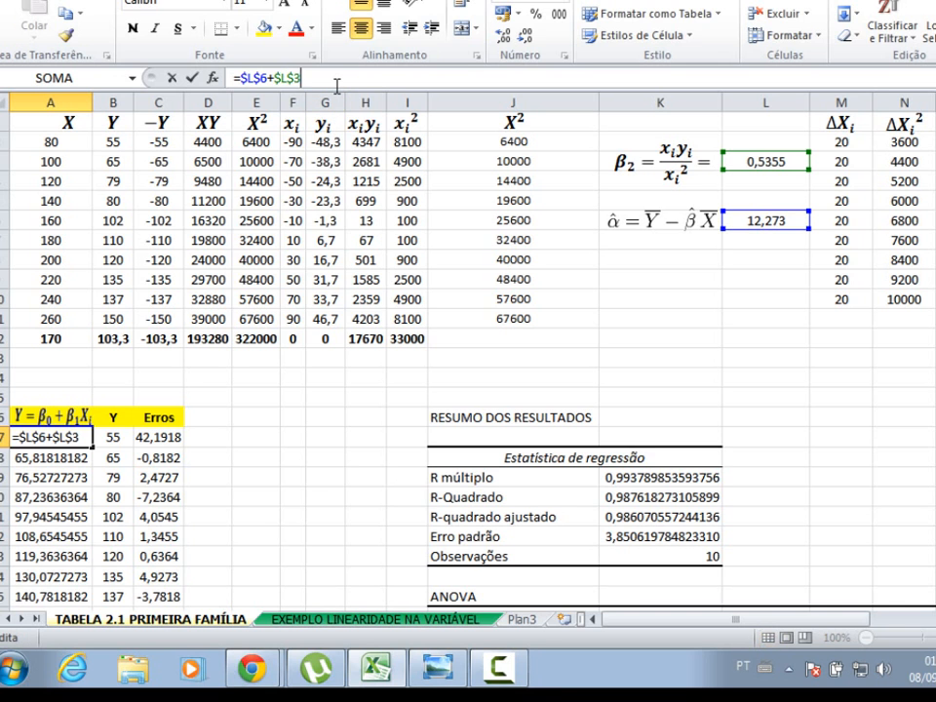
type("*")
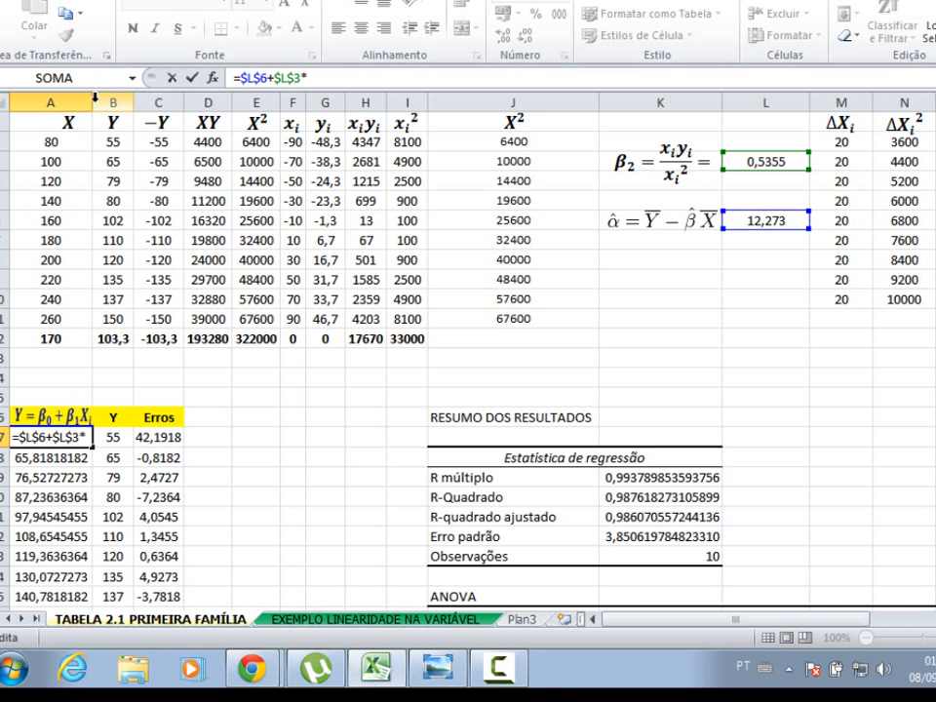
left_click(58, 143)
key("Return")
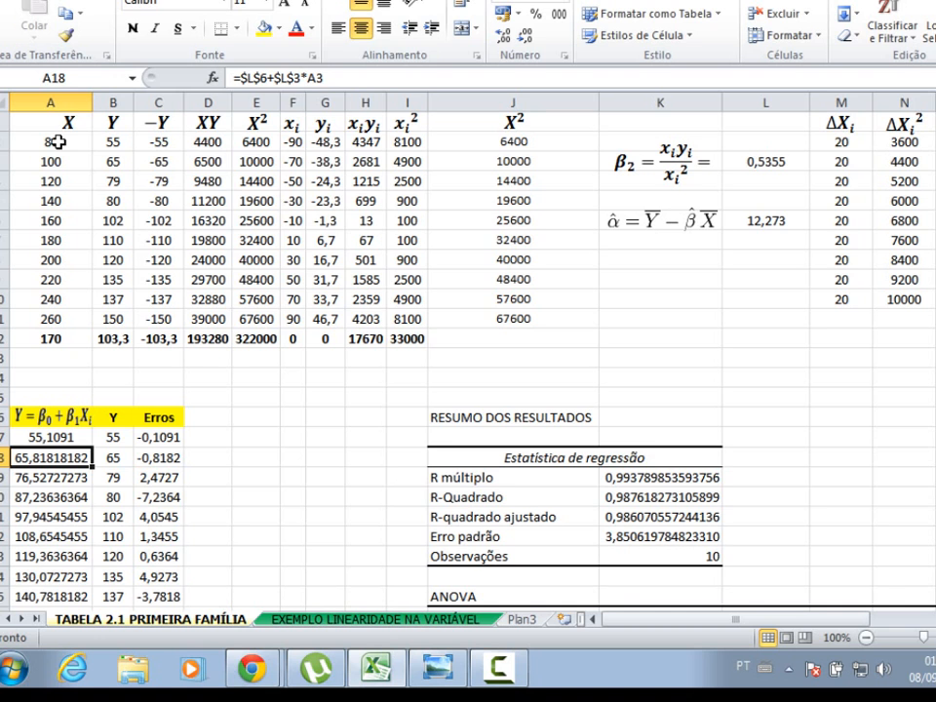
key("Up")
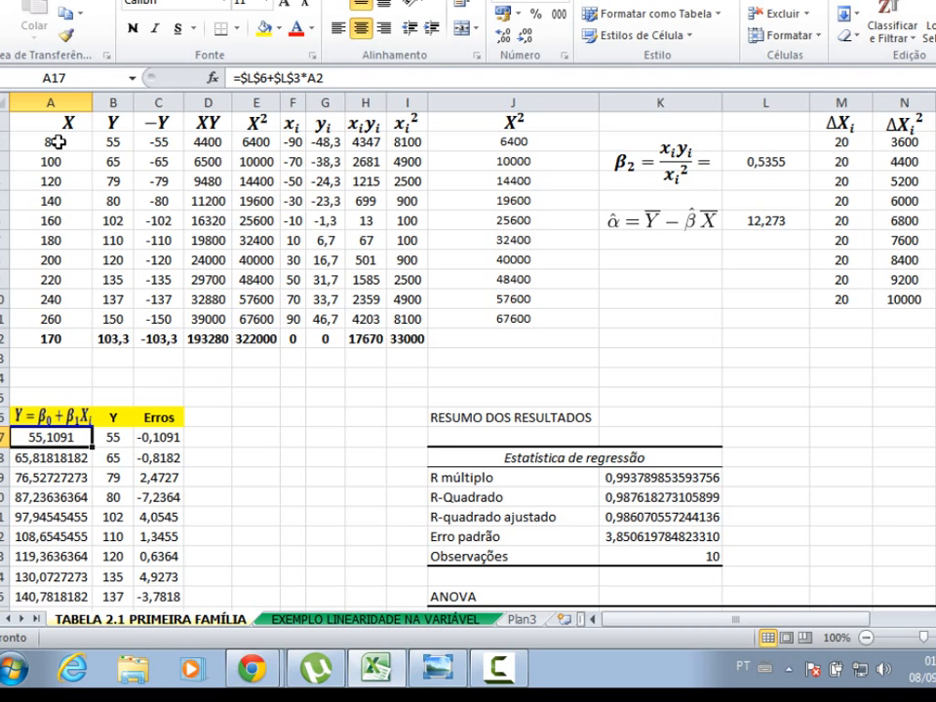
key("Down")
key("Up")
Step: Insert a markers-only scatter chart of the estimated Y values in A17:A26
left_click_drag(73, 438, 70, 577)
left_click(141, 1)
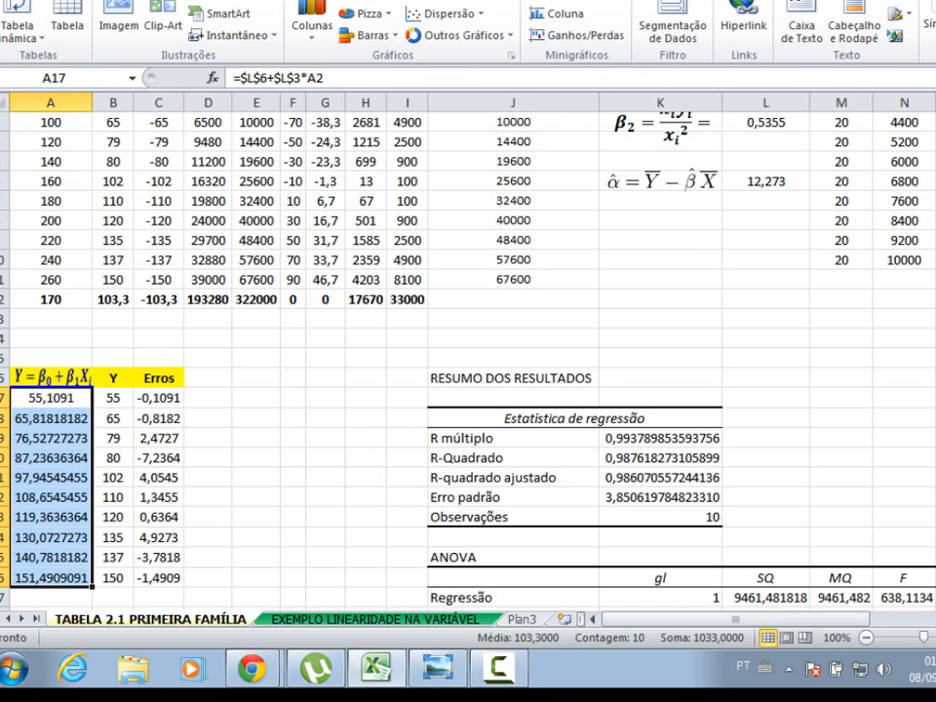
left_click(375, 2)
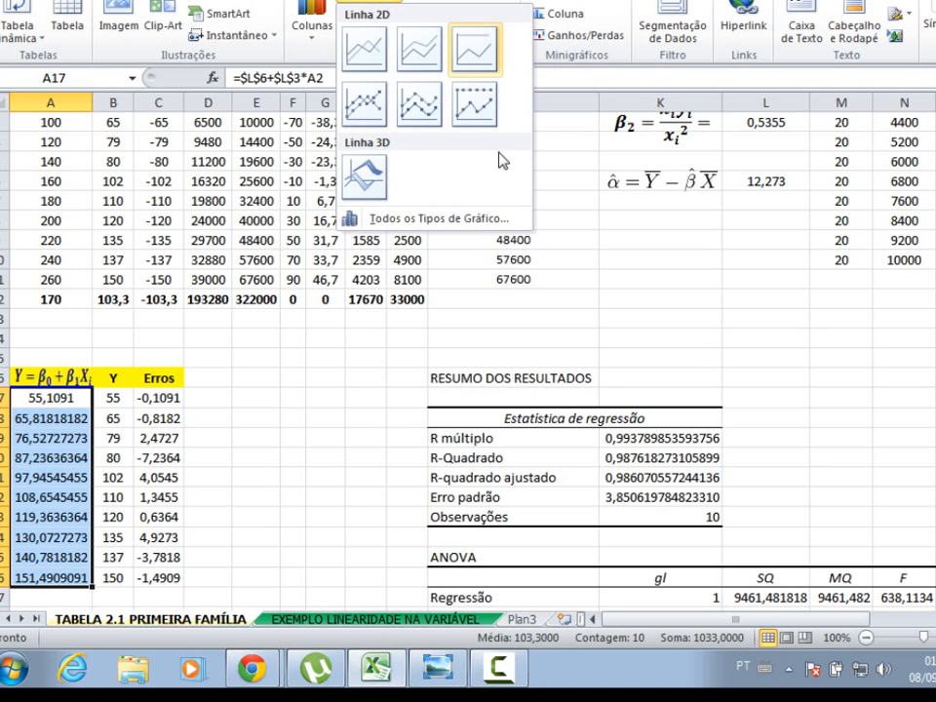
left_click(569, 152)
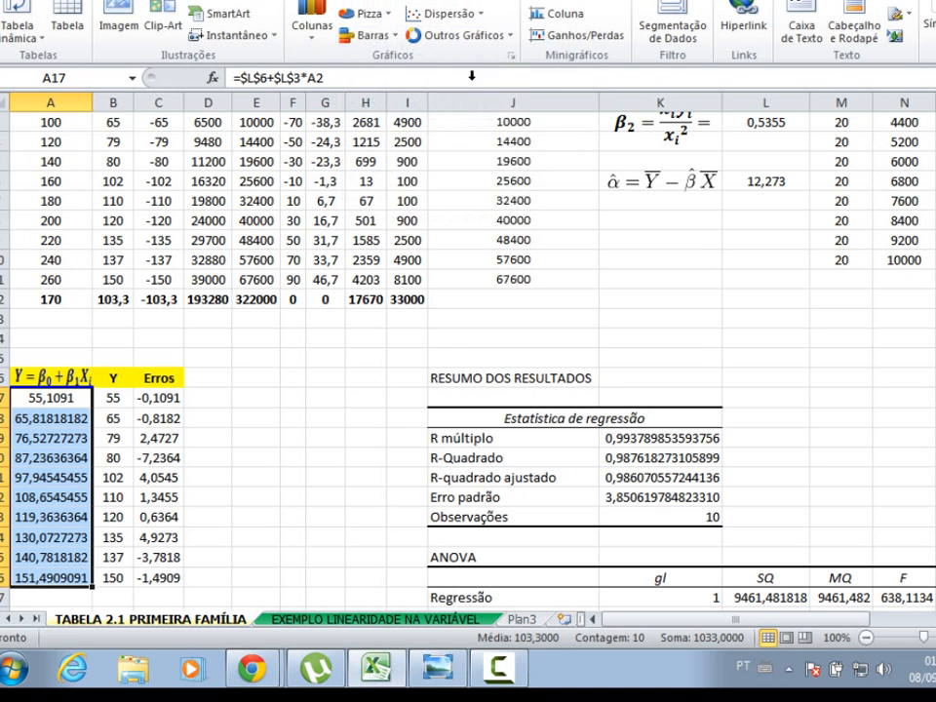
left_click(441, 13)
left_click(431, 80)
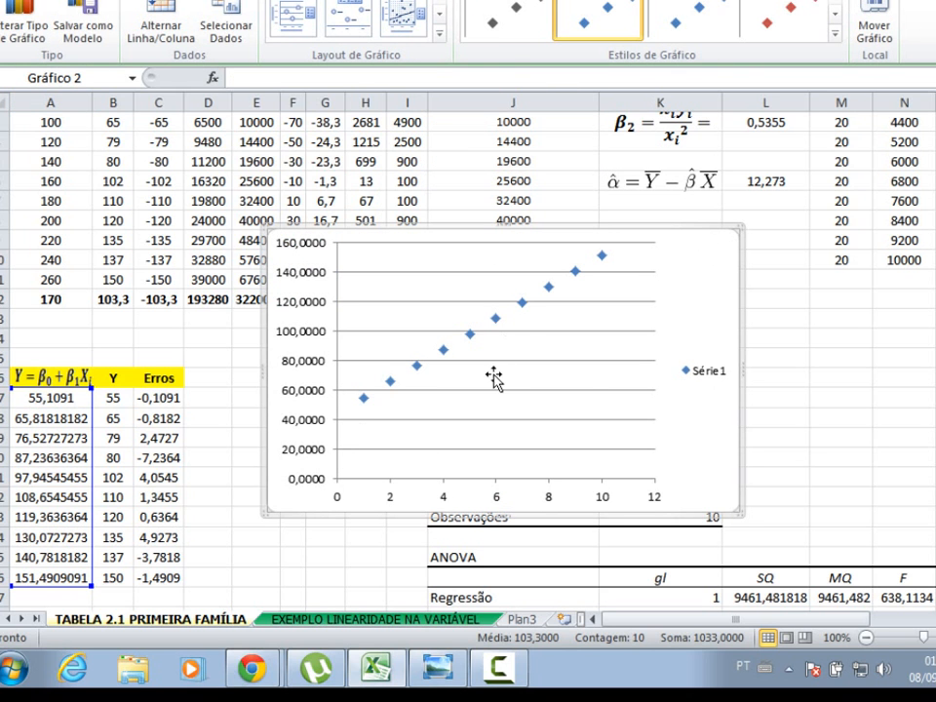
Step: Replace A2 with J2 in A17's formula, making it =$L$6+$L$3*J2, and fill it down to A26
left_click(80, 398)
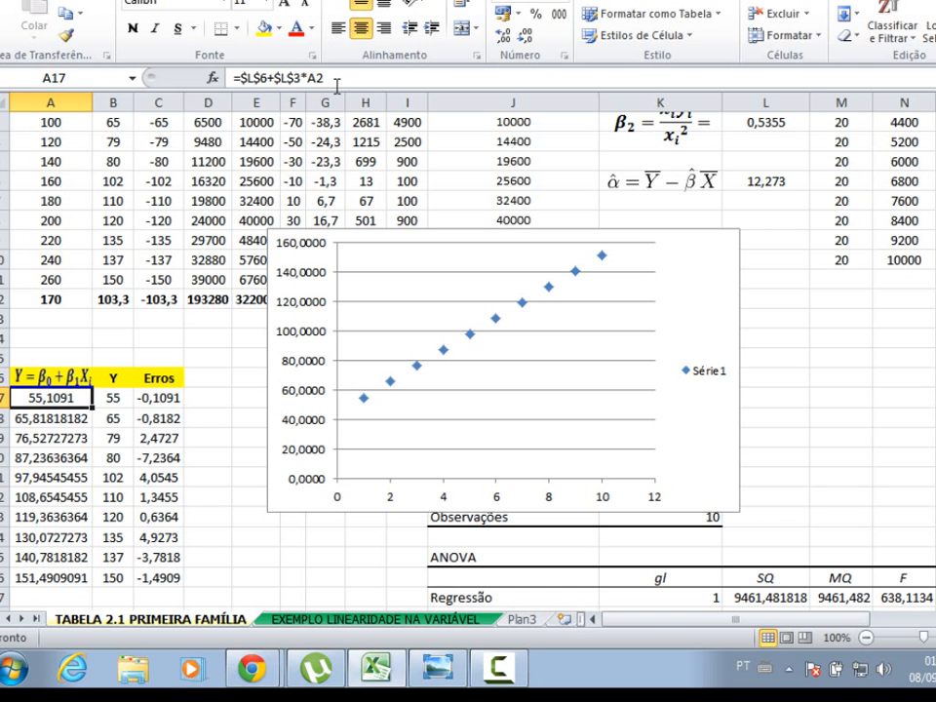
left_click(335, 79)
key("BackSpace")
key("BackSpace")
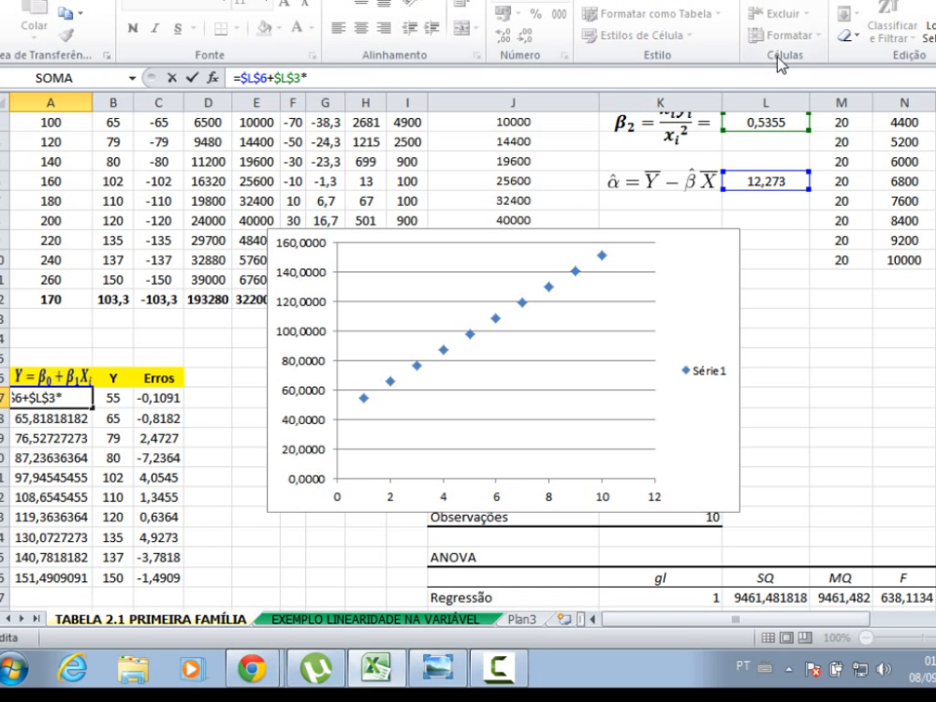
left_click_drag(934, 205, 934, 177)
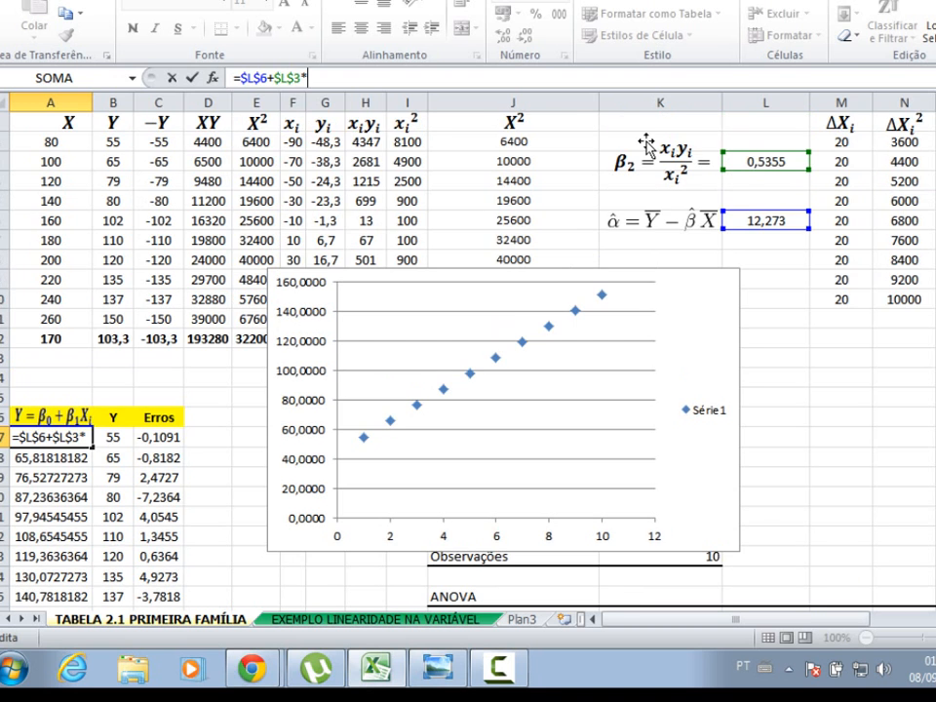
left_click(570, 139)
key("Return")
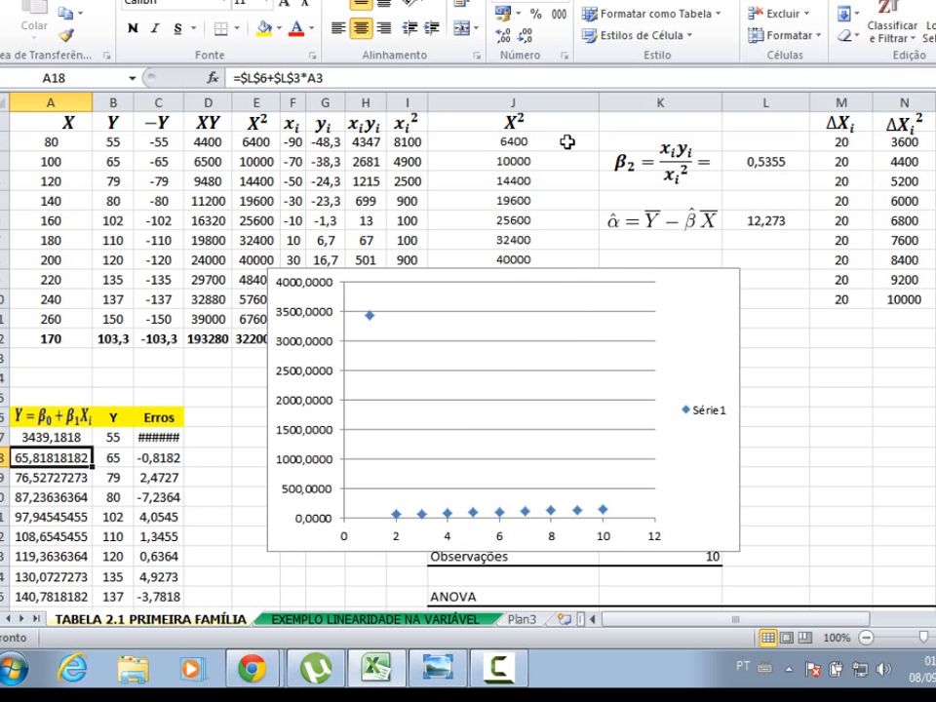
key("Up")
left_click_drag(934, 177, 934, 219)
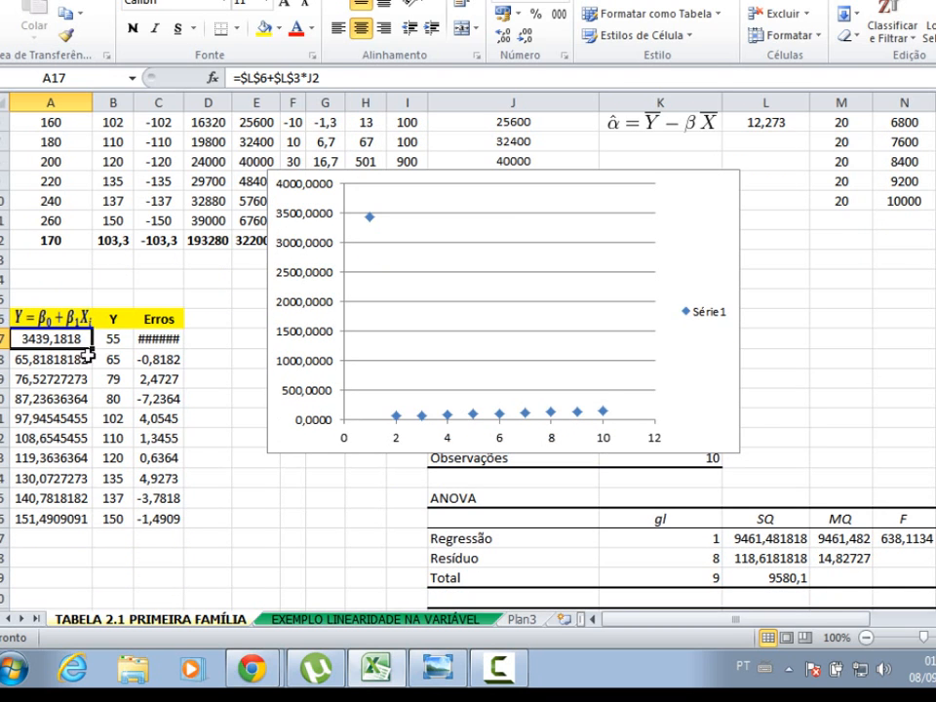
left_click_drag(93, 348, 89, 526)
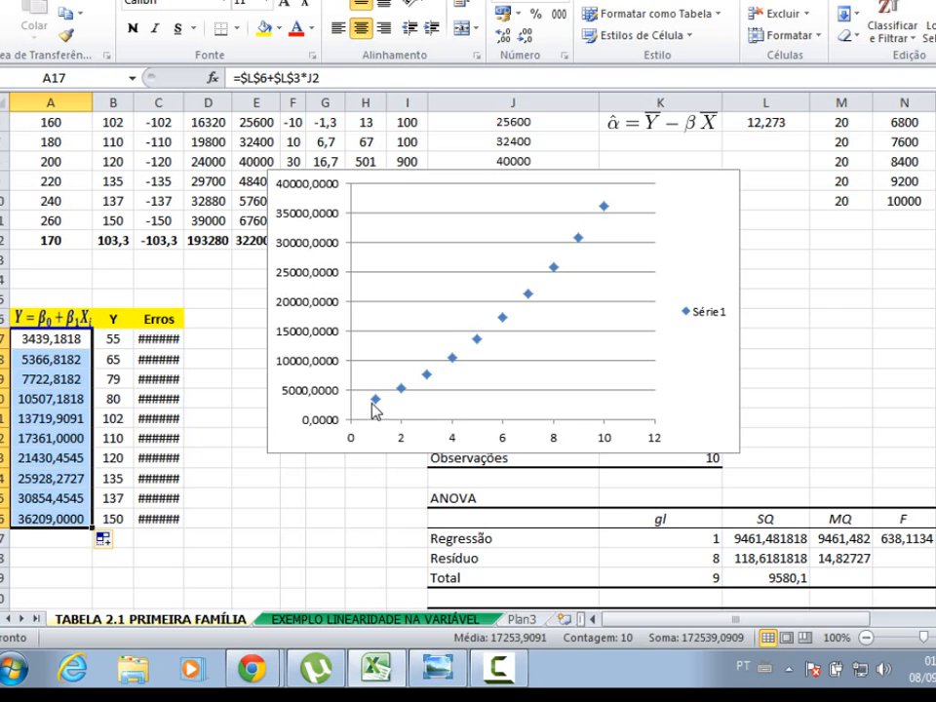
Step: Review the scatter chart's source data settings and close them without making changes
mouse_move(374, 402)
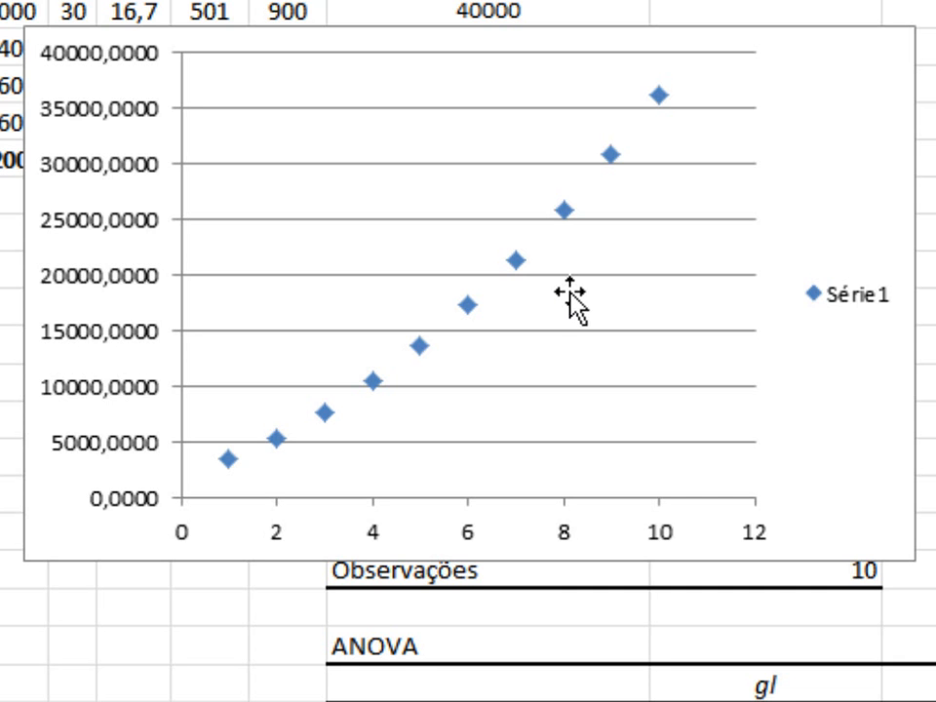
right_click(886, 118)
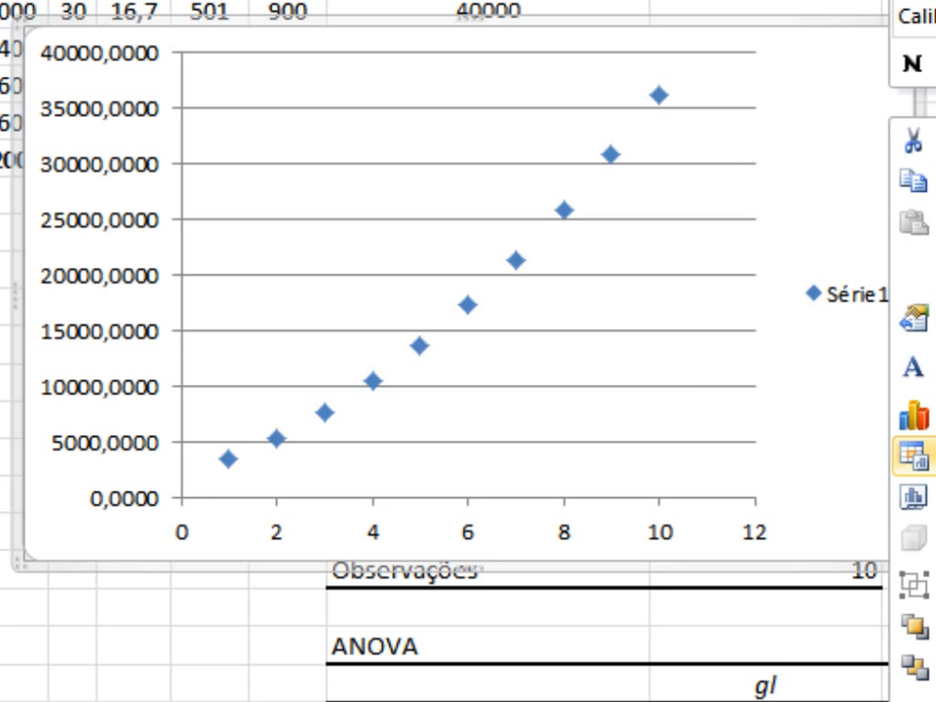
left_click(913, 455)
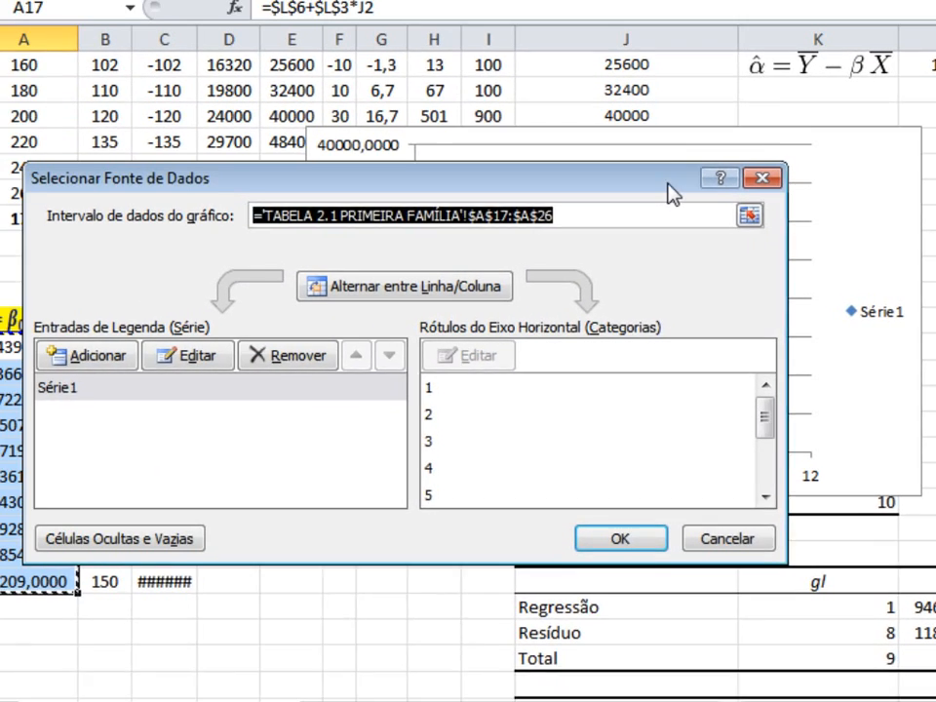
left_click_drag(668, 183, 688, 280)
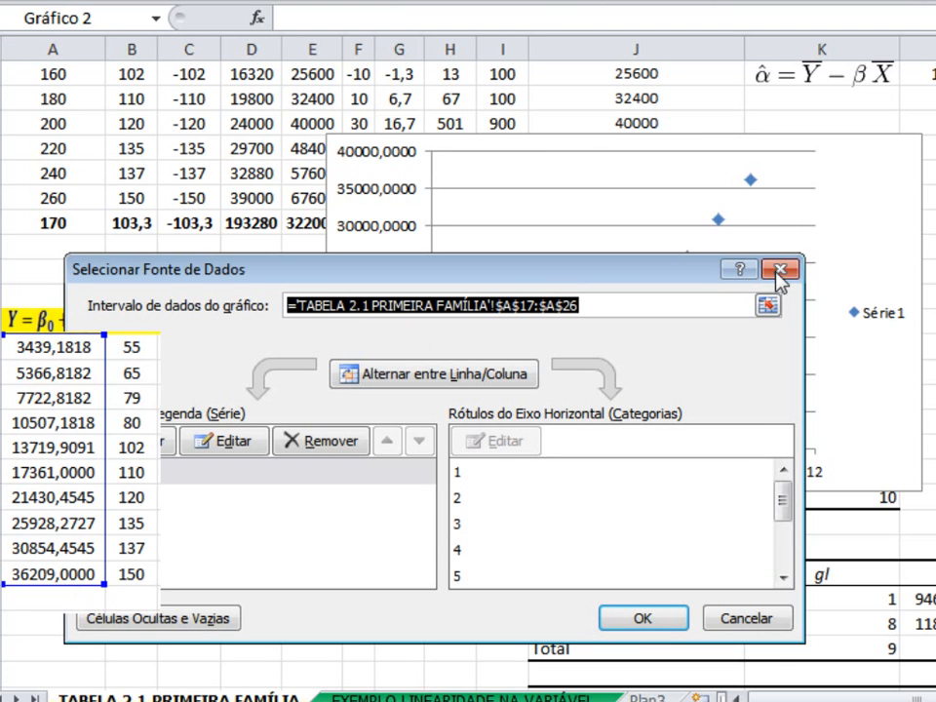
left_click(780, 270)
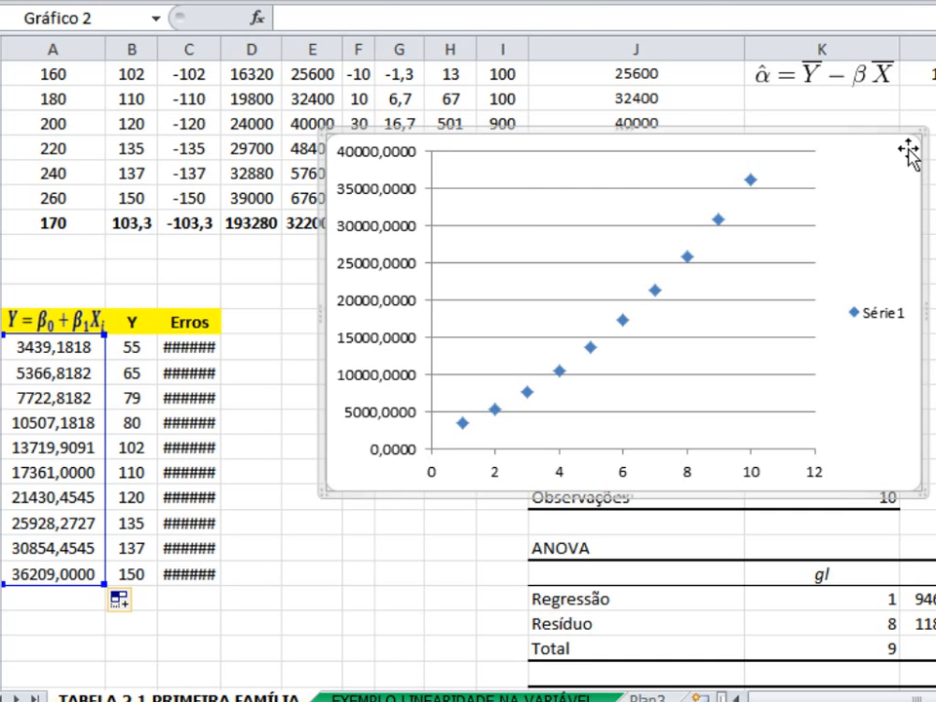
Step: Move the scatter chart down clear of the X² column, and examine the X² values and estimated Y in A17 and A26
left_click_drag(802, 143, 926, 416)
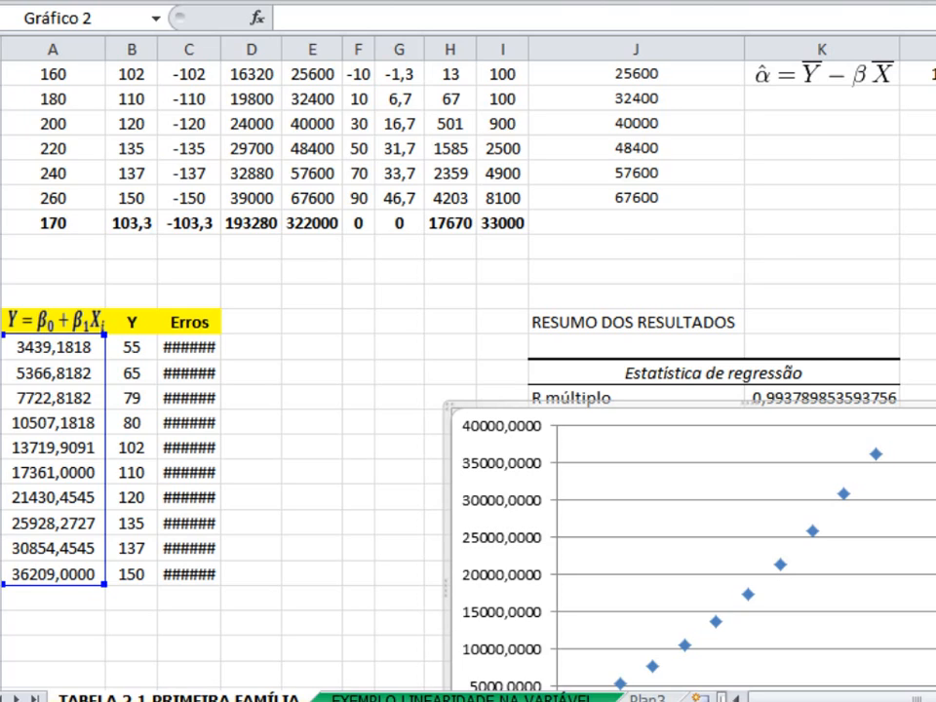
scroll(351, 283, "up", 2)
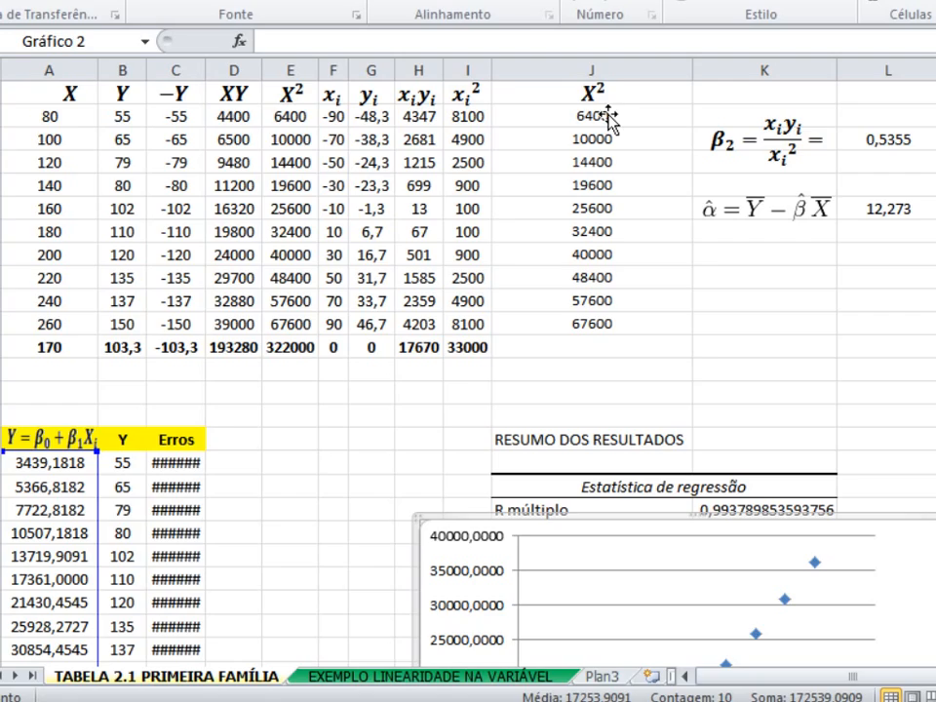
left_click(609, 115)
left_click(745, 210)
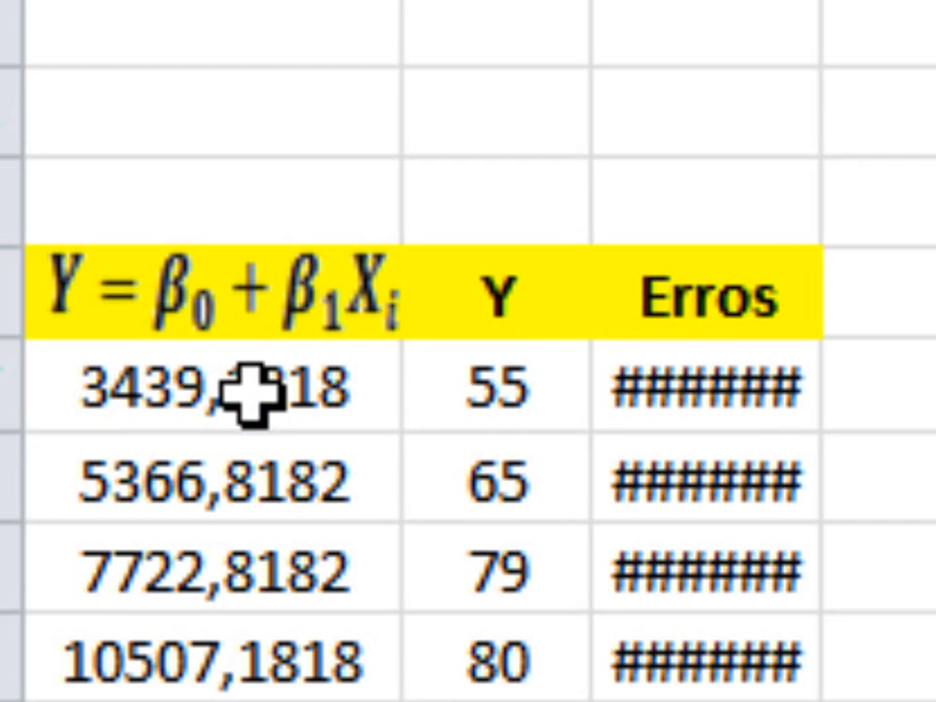
left_click(252, 390)
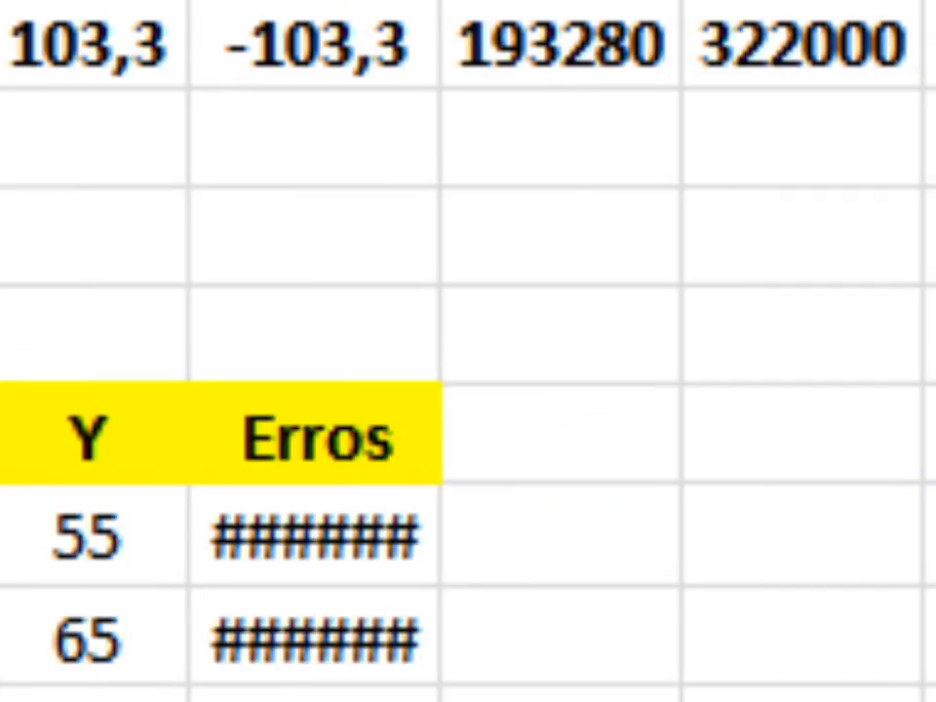
left_click(815, 585)
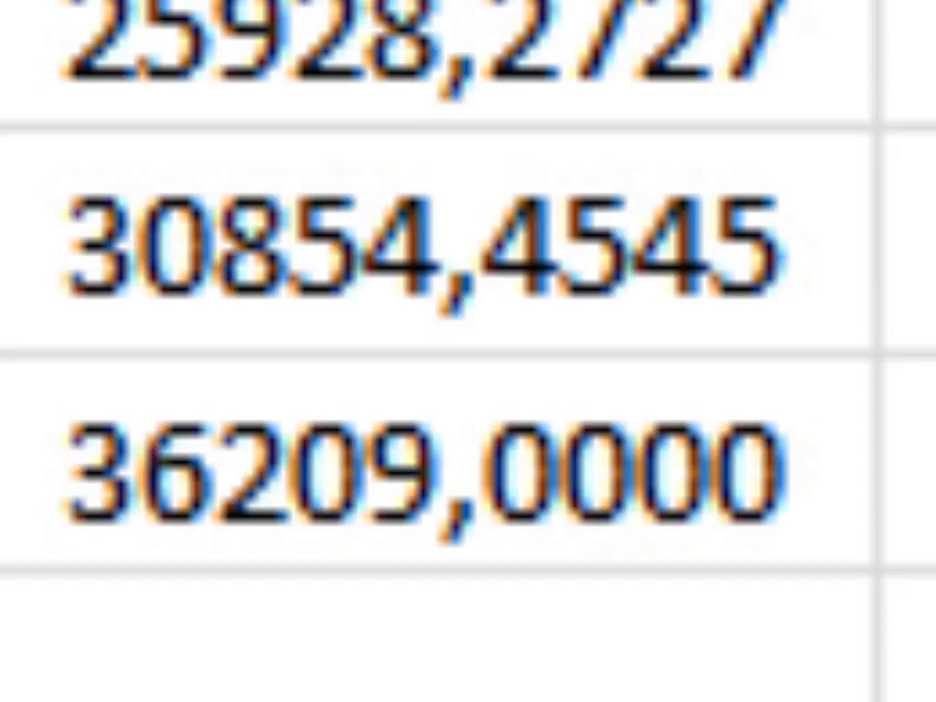
left_click(640, 476)
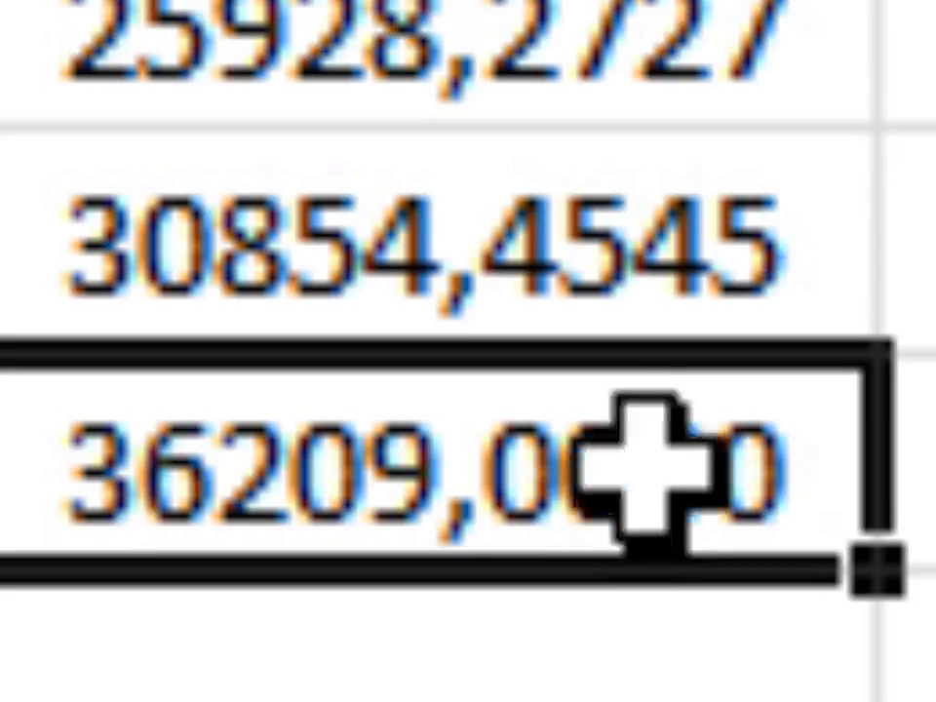
left_click(779, 575)
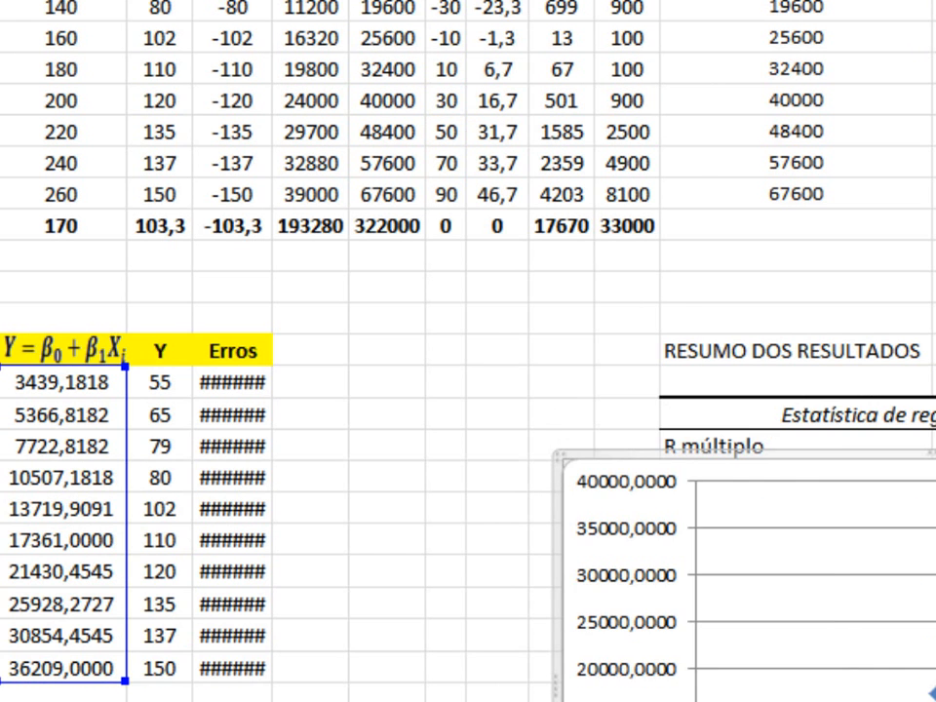
Step: Move the scatter chart back up beside the estimated Y table, just above the ANOVA section
left_click_drag(818, 553, 832, 224)
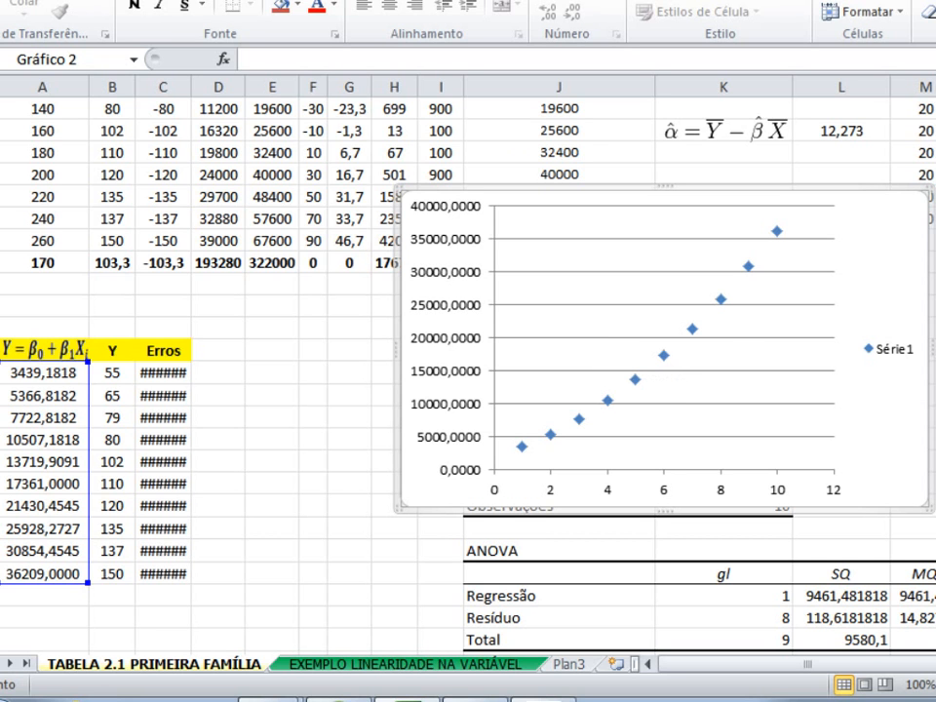
scroll(585, 293, "up", 1)
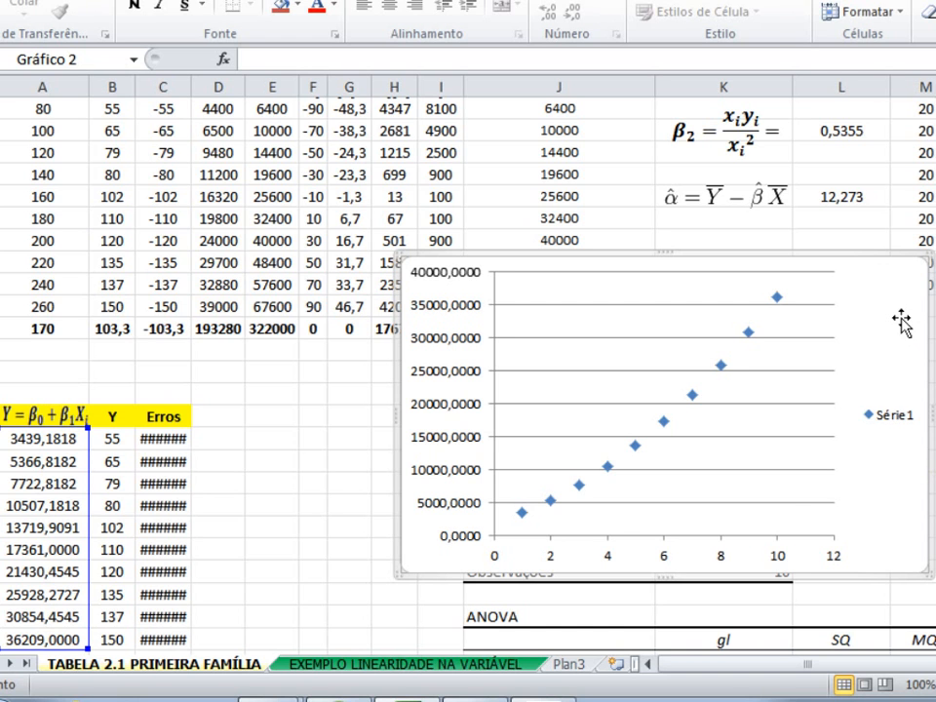
Step: Examine the β₂ coefficient in L3 and the successive X² values in J2:J8 against the plotted curve
left_click(865, 125)
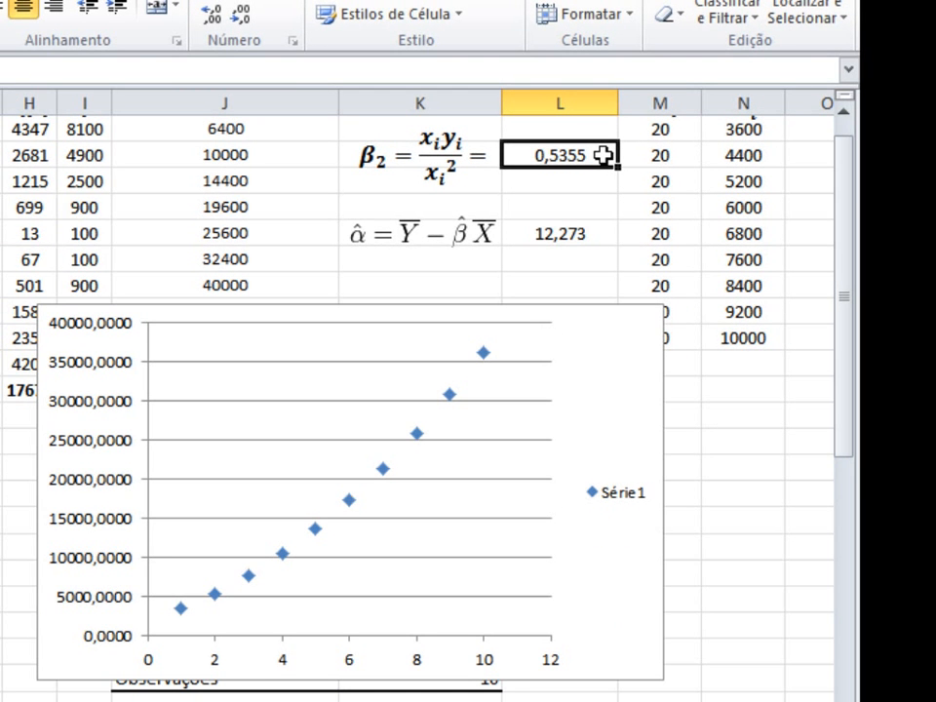
left_click(261, 132)
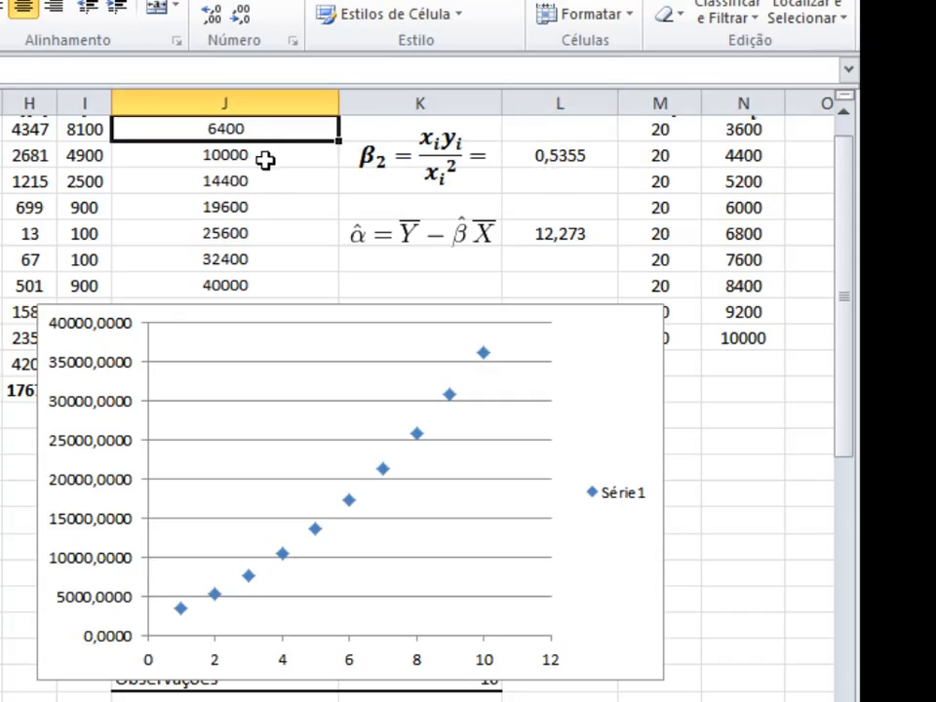
left_click(266, 155)
left_click(265, 187)
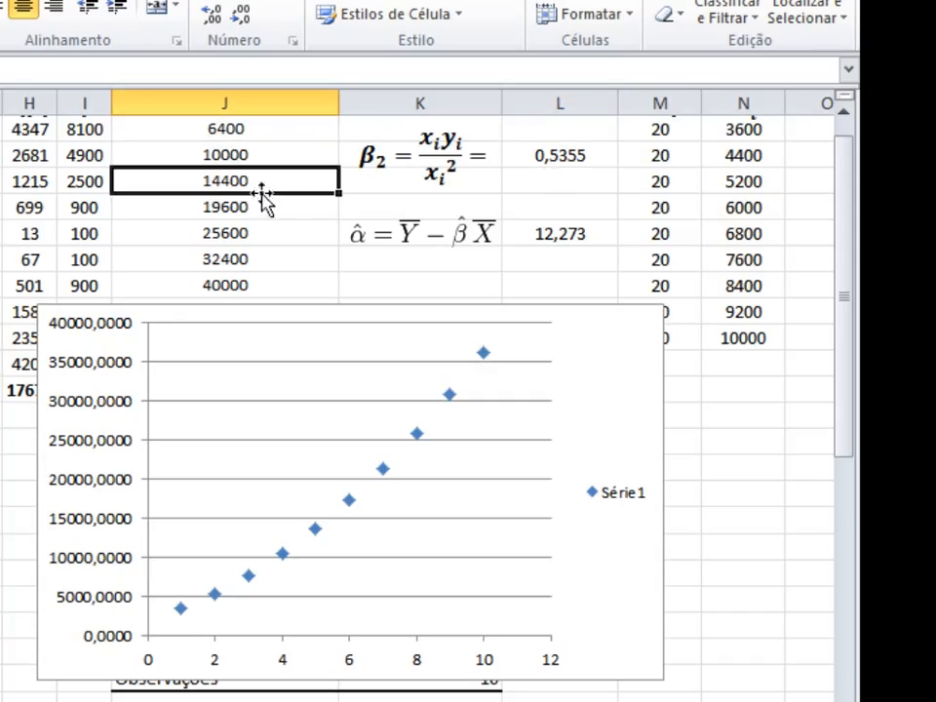
left_click(268, 210)
left_click(274, 245)
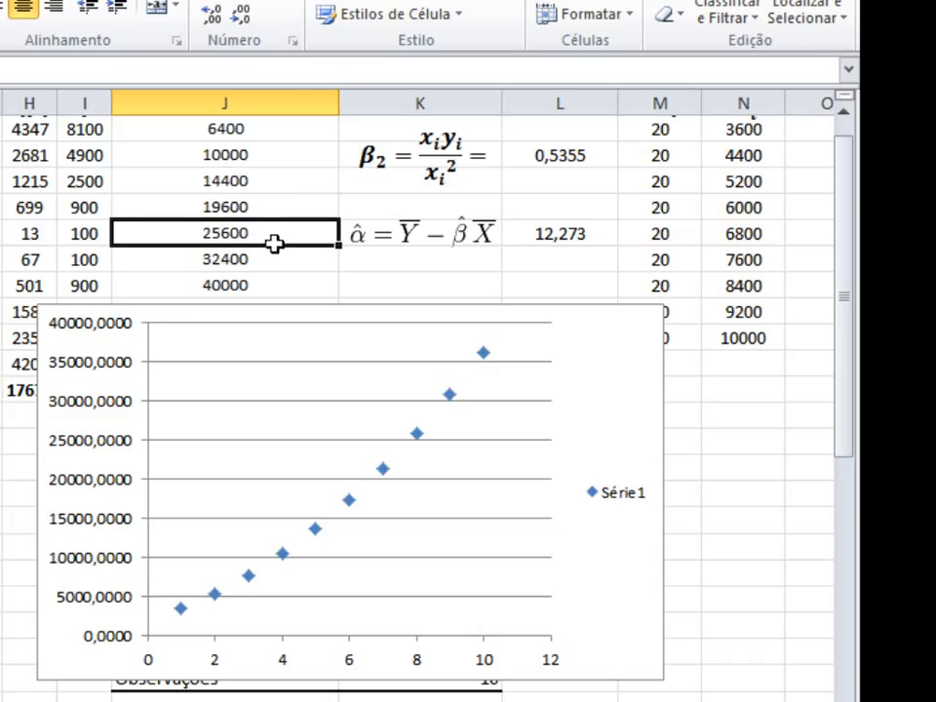
left_click(276, 263)
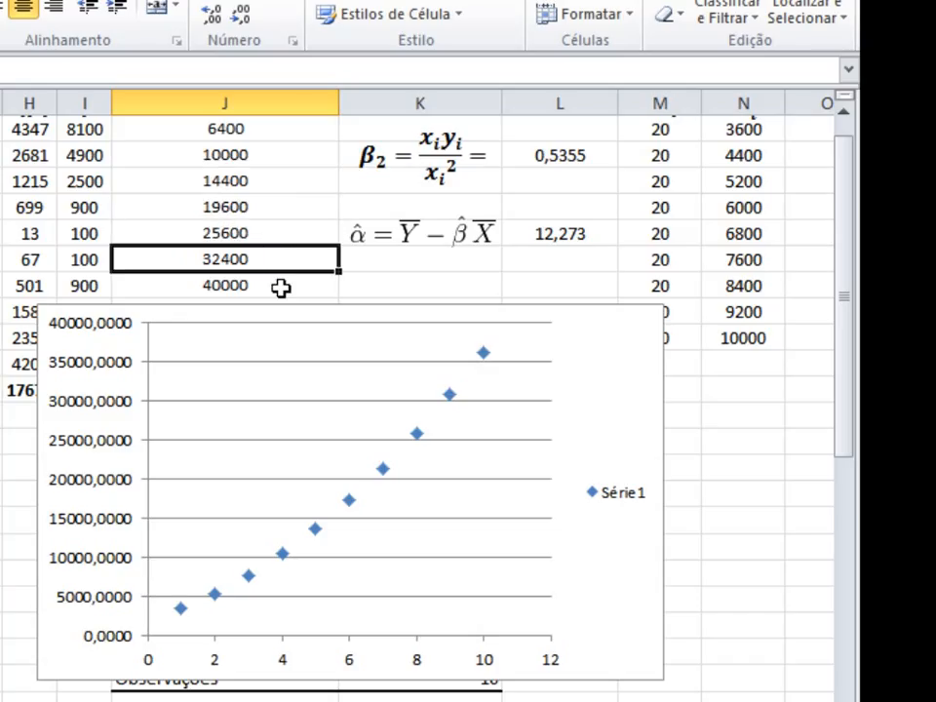
left_click(281, 288)
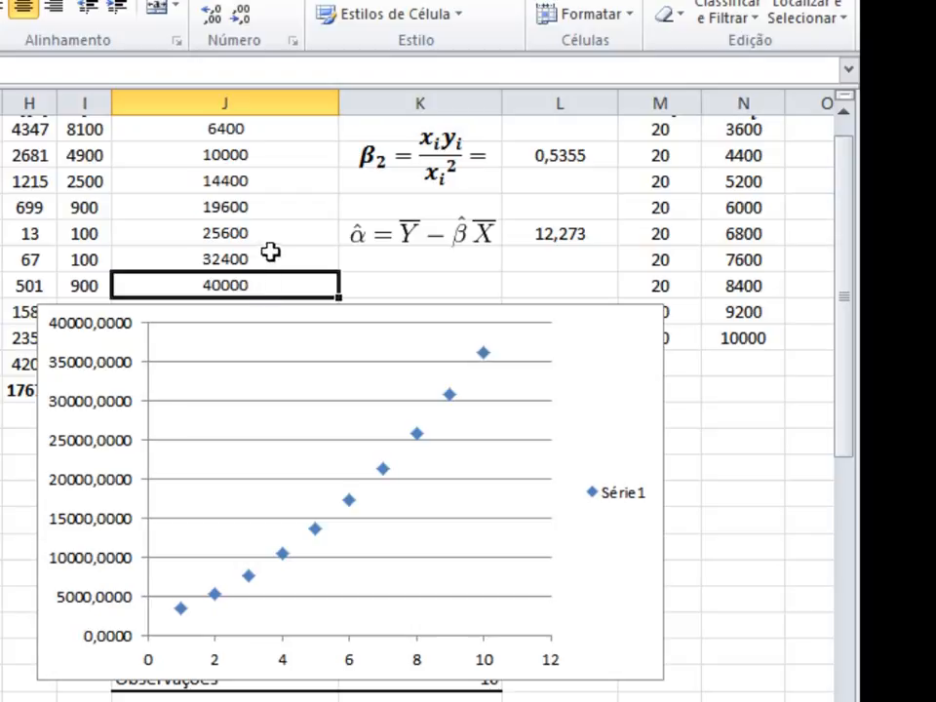
left_click(272, 251)
left_click(281, 231)
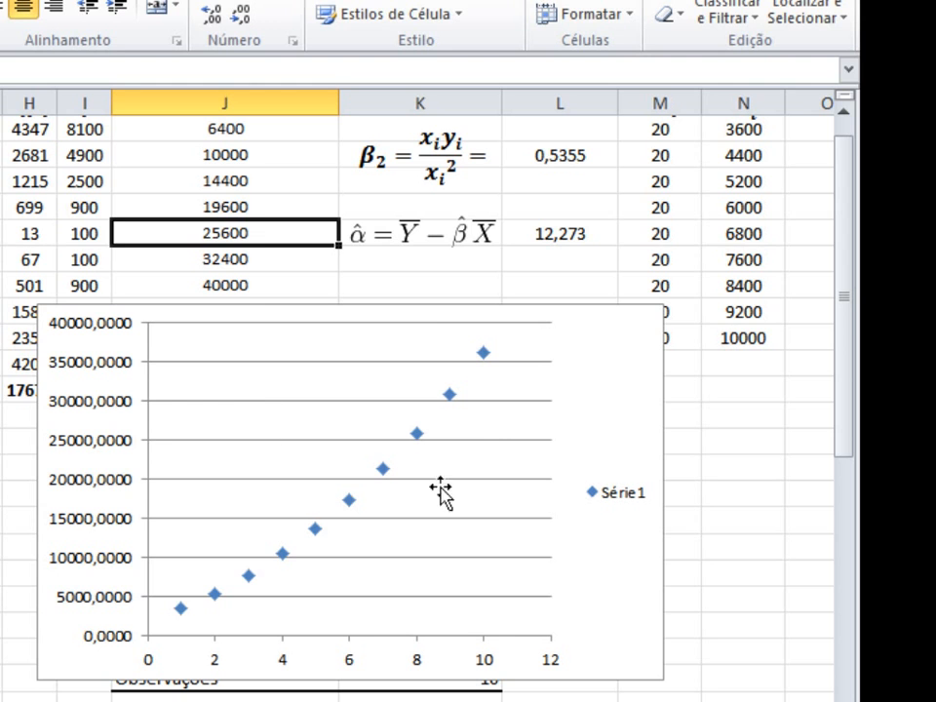
Step: Examine the individual X² values in J5 back up to J2, and in J3, against the plotted curve
left_click(259, 207)
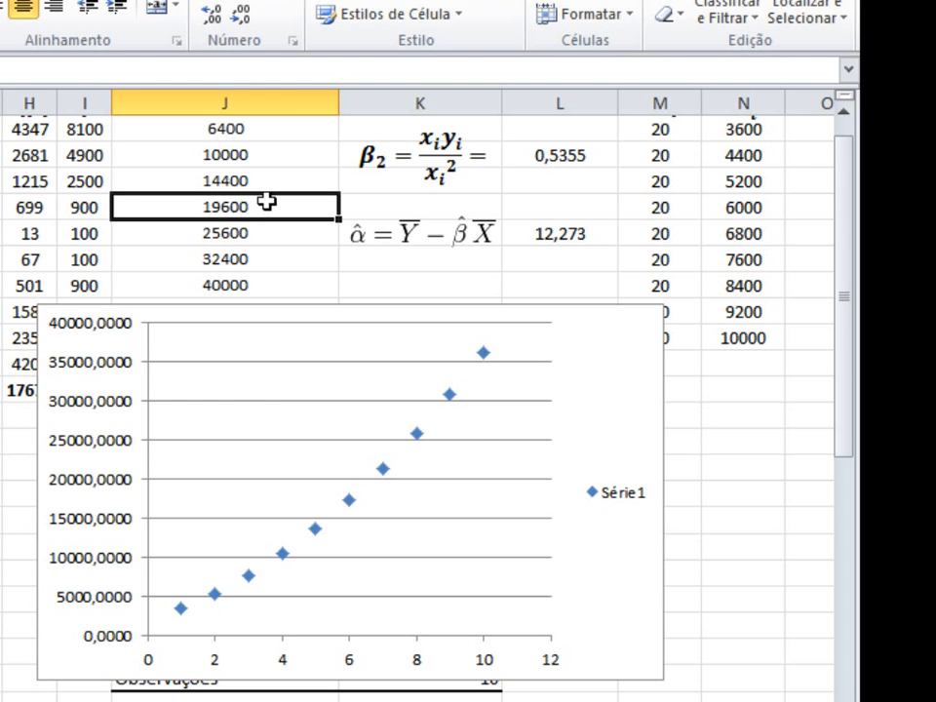
left_click(281, 184)
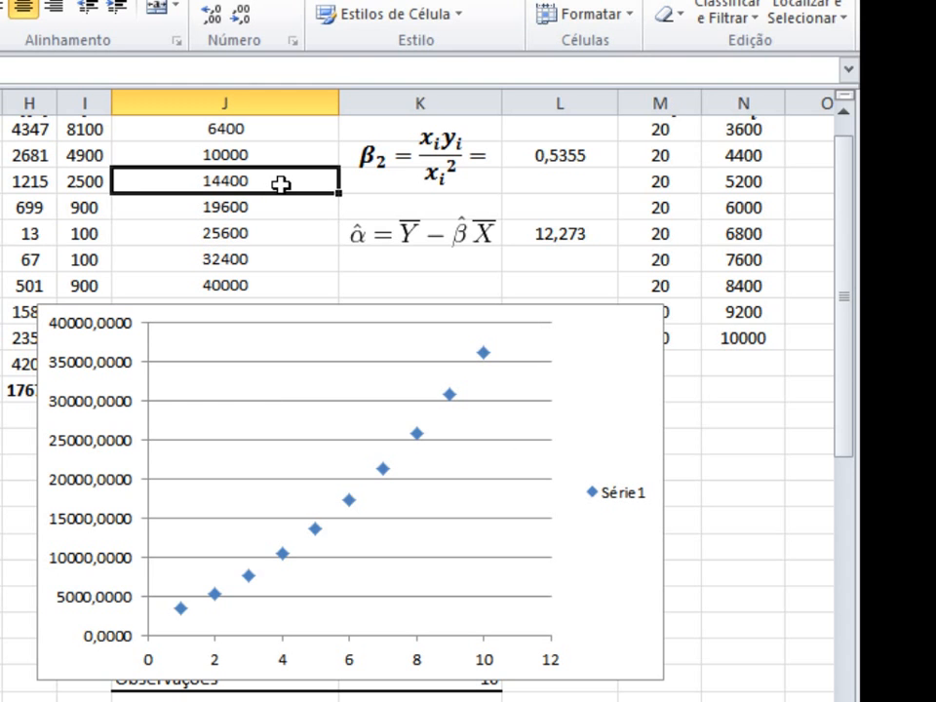
left_click(303, 155)
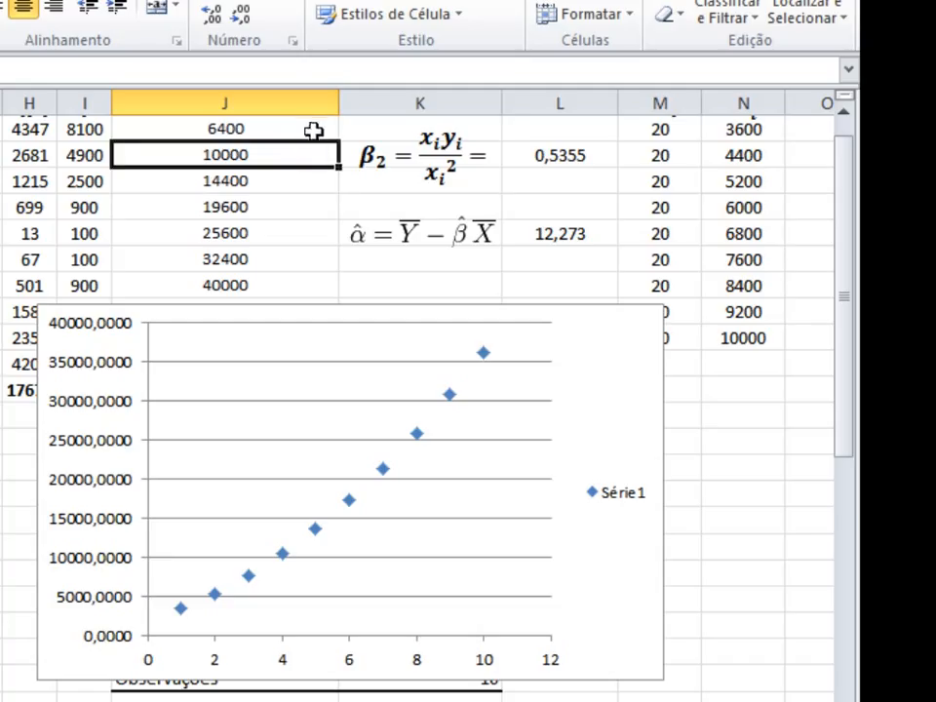
left_click(316, 128)
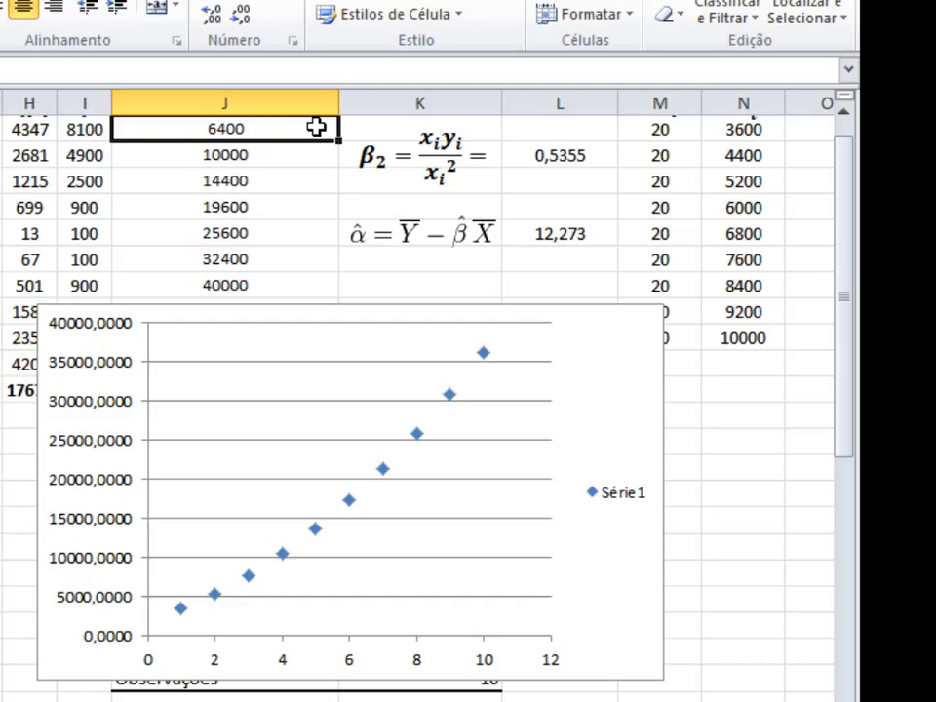
left_click(274, 156)
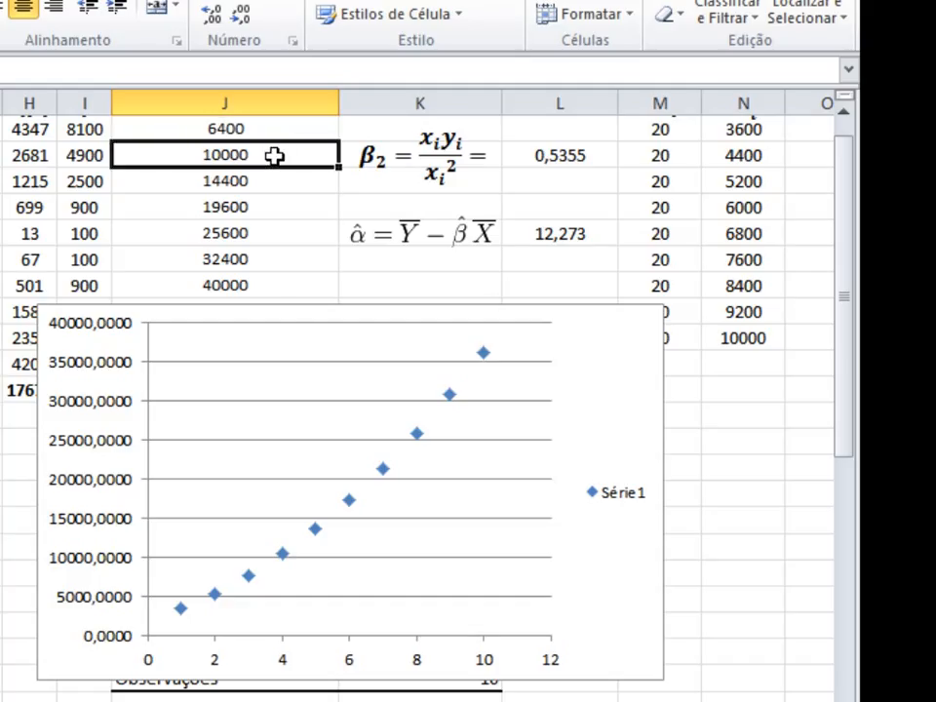
Step: Examine the estimated parameters, the β₂ coefficient in L3 and the α̂ intercept in L6, beside their formulas
left_click(582, 156)
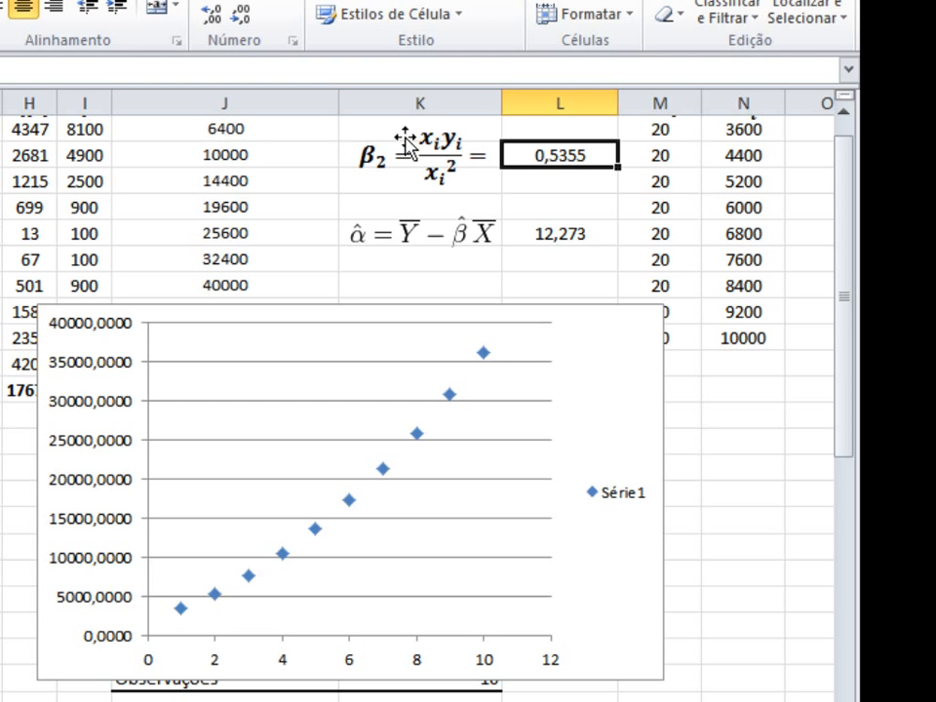
left_click(449, 239)
left_click(563, 234)
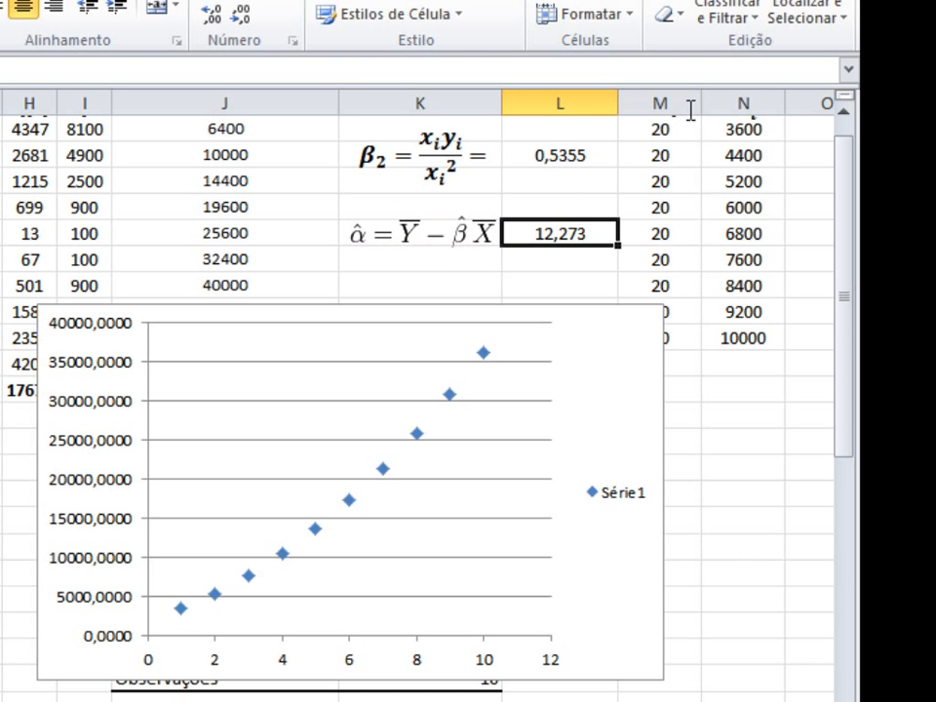
left_click(581, 161)
left_click_drag(854, 217, 785, 175)
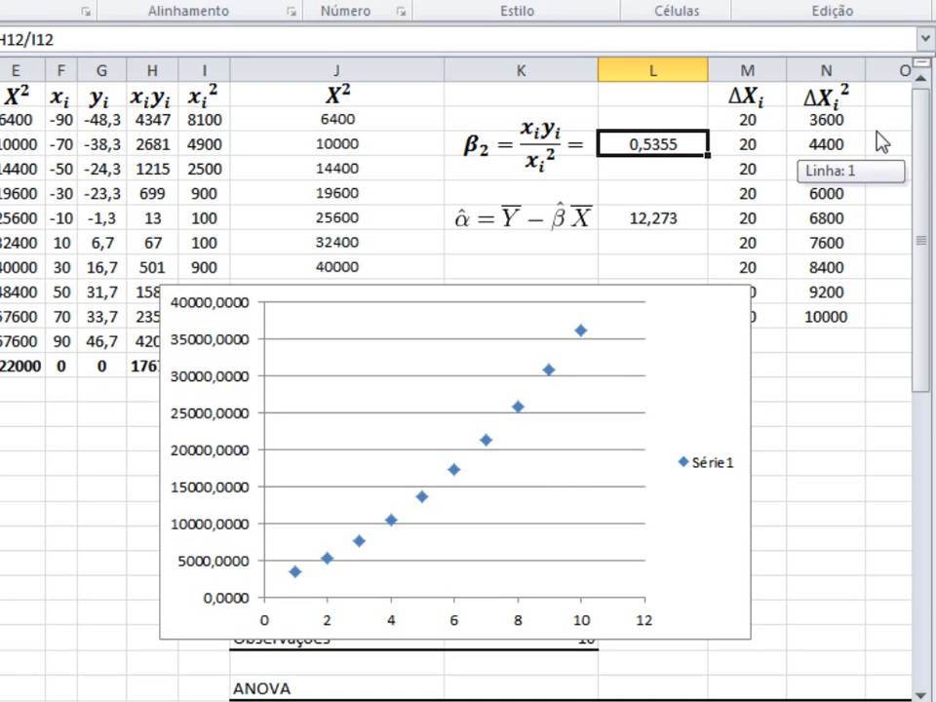
left_click_drag(881, 142, 881, 142)
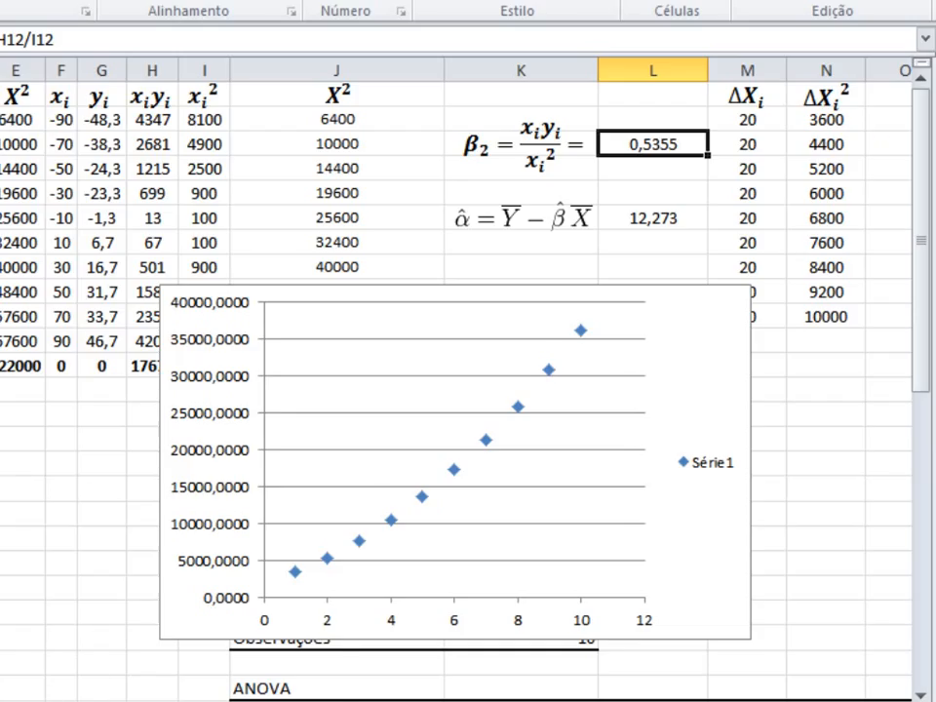
Step: Switch to the econometrics book in Google Livros and advance to Hipótese 1, linear in the parameters, in section 3.2 on page 84
left_click(82, 700)
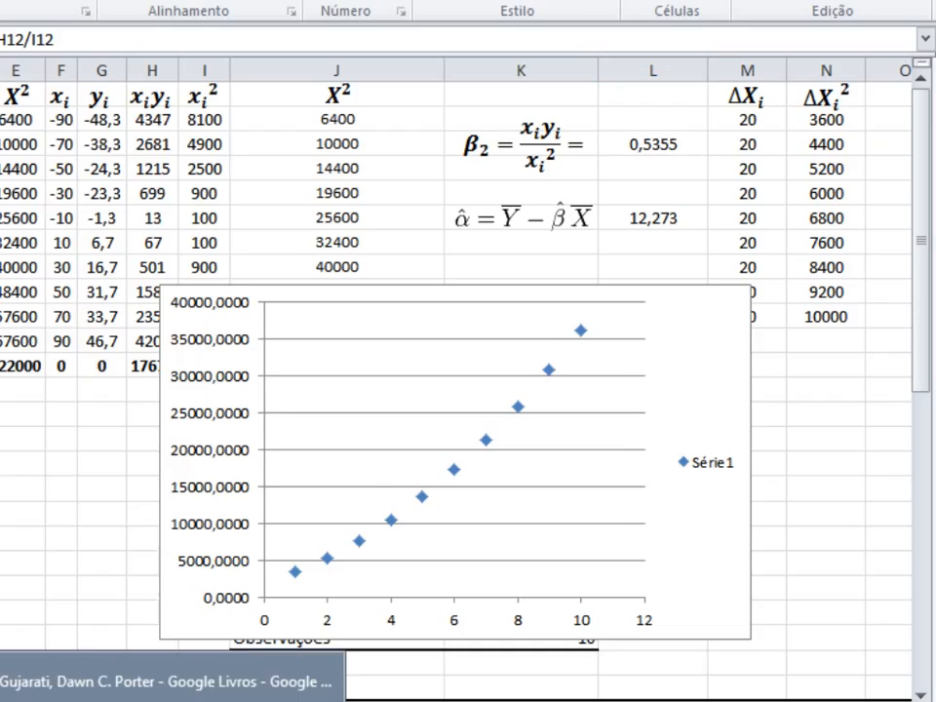
left_click(65, 682)
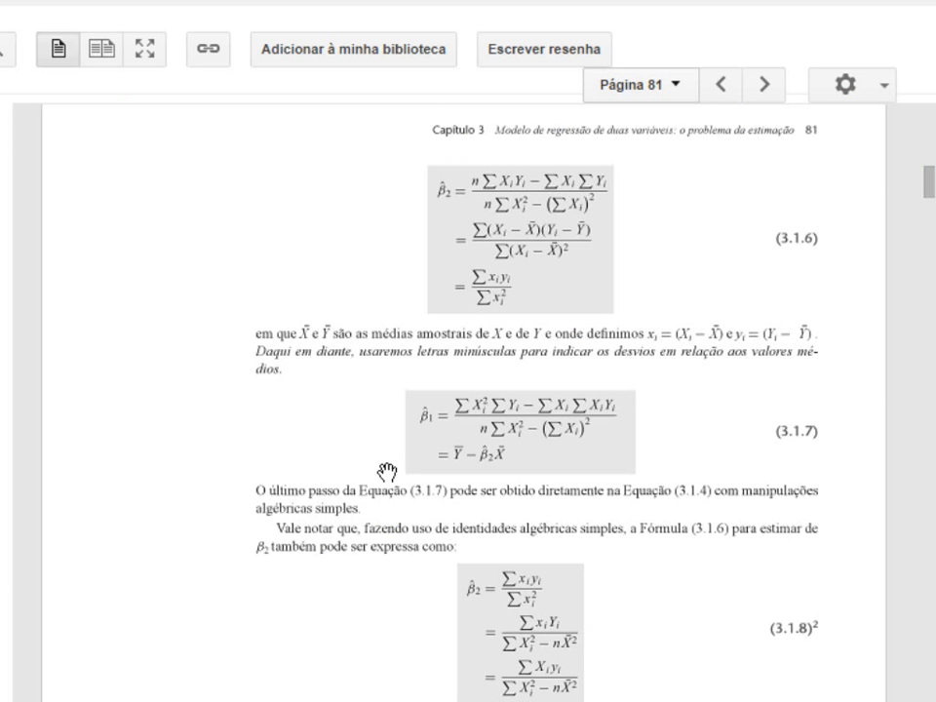
left_click(764, 85)
left_click(764, 84)
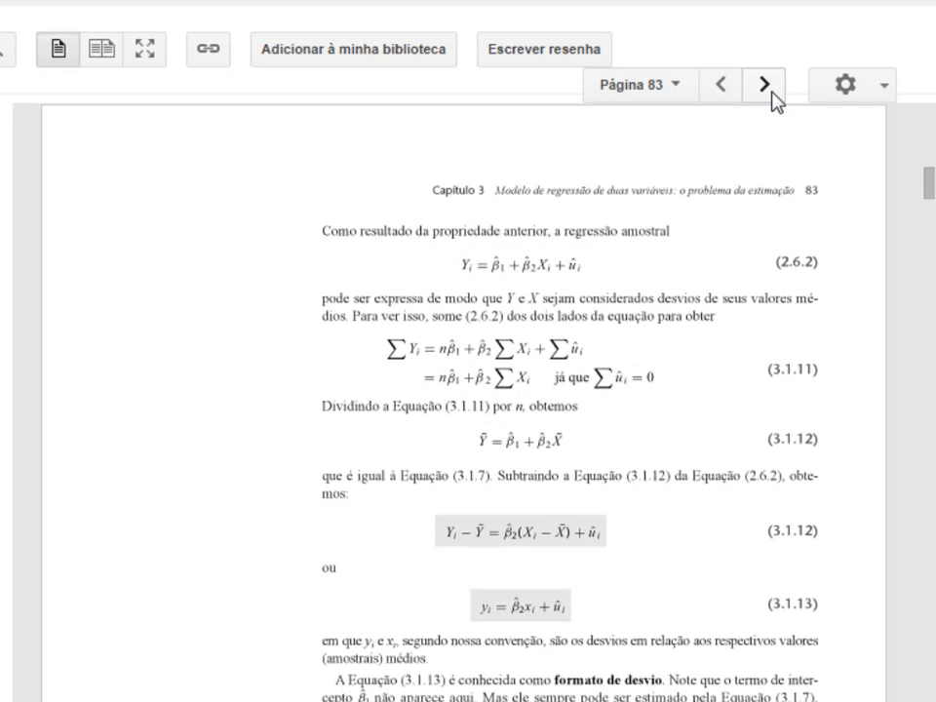
left_click(764, 85)
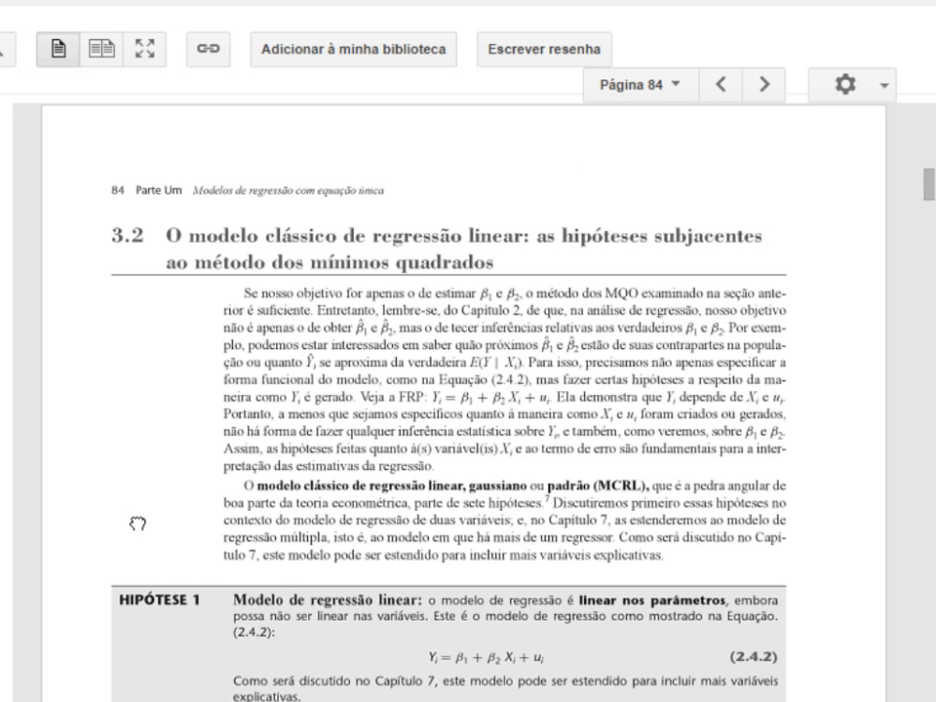
scroll(146, 419, "down", 1)
scroll(158, 426, "down", 1)
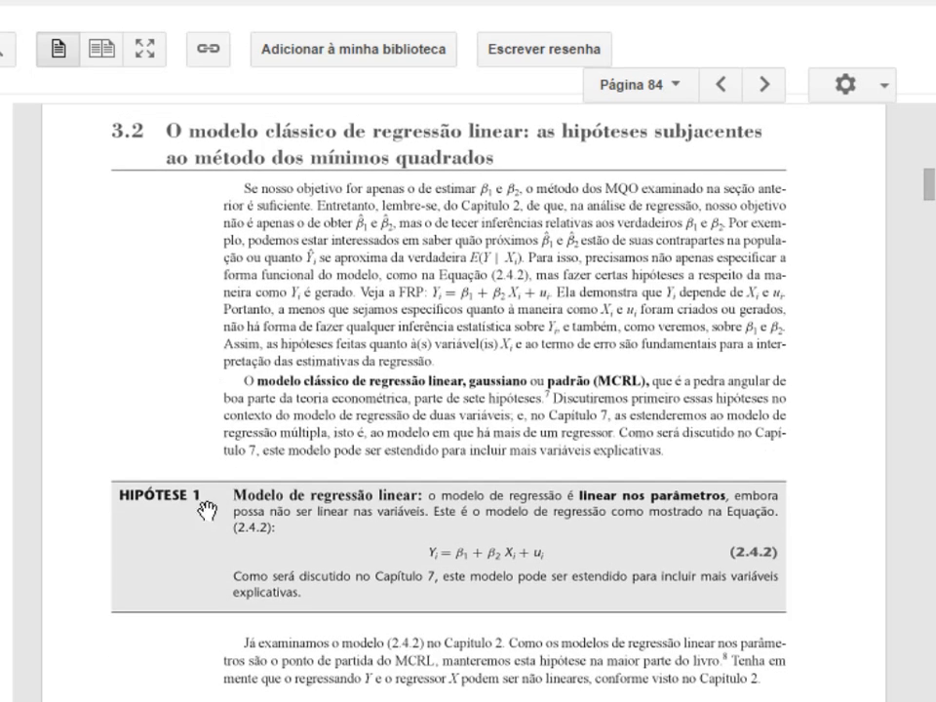